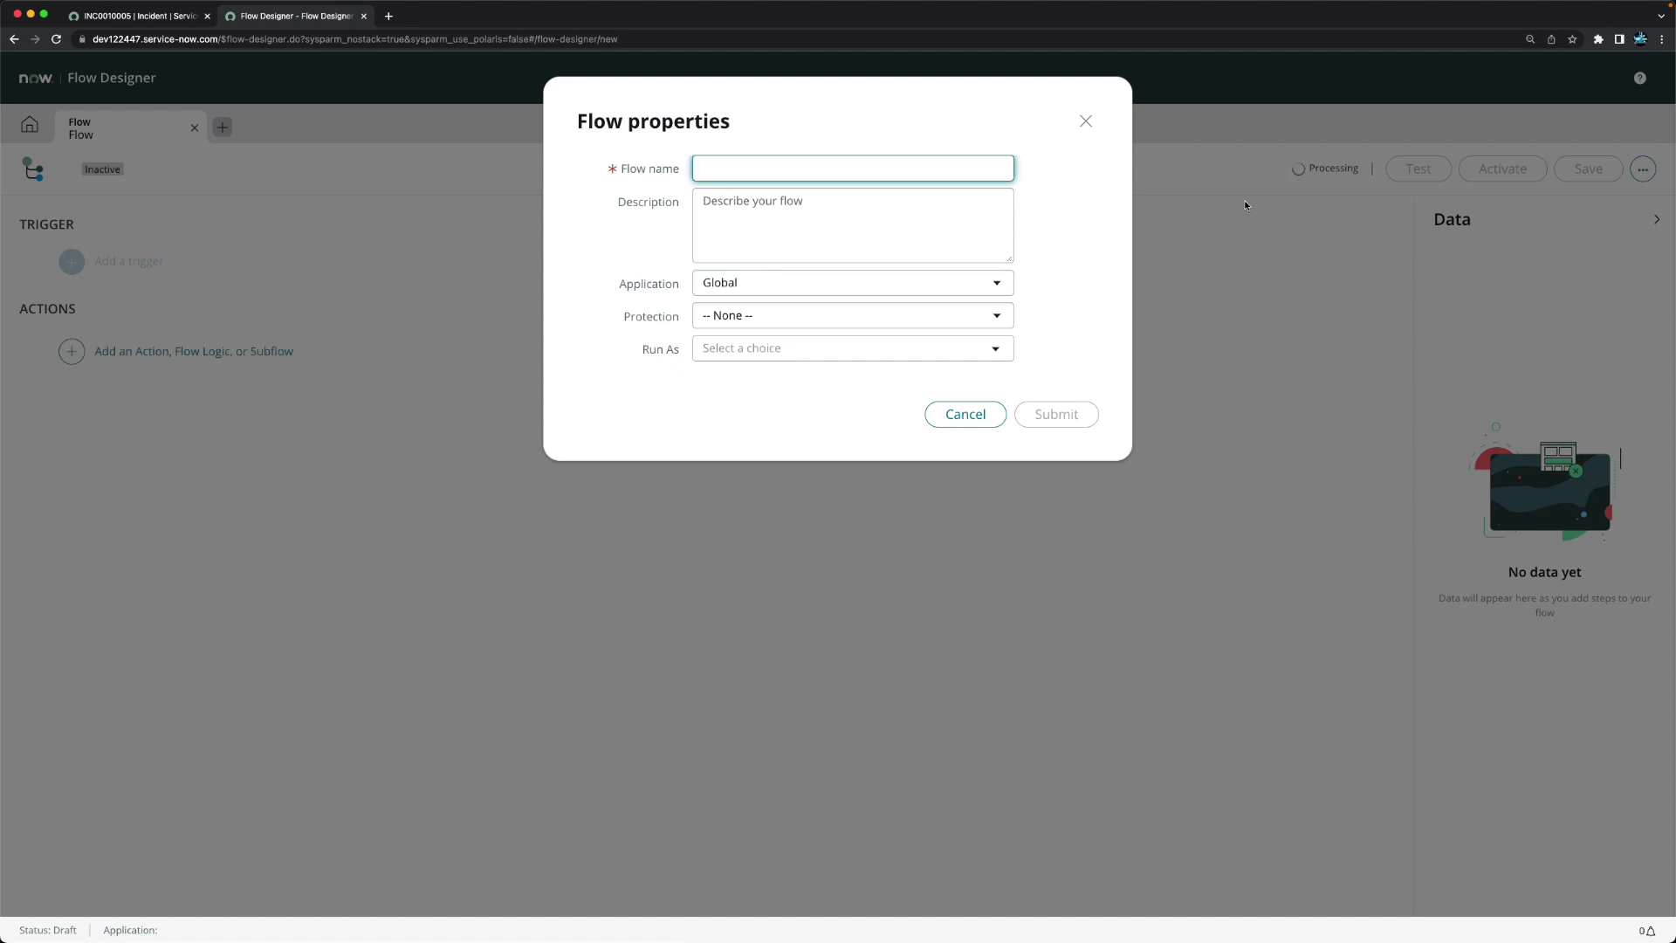
Step: Name the flow demo.incident and set it to run as User who initiates session
type("demo")
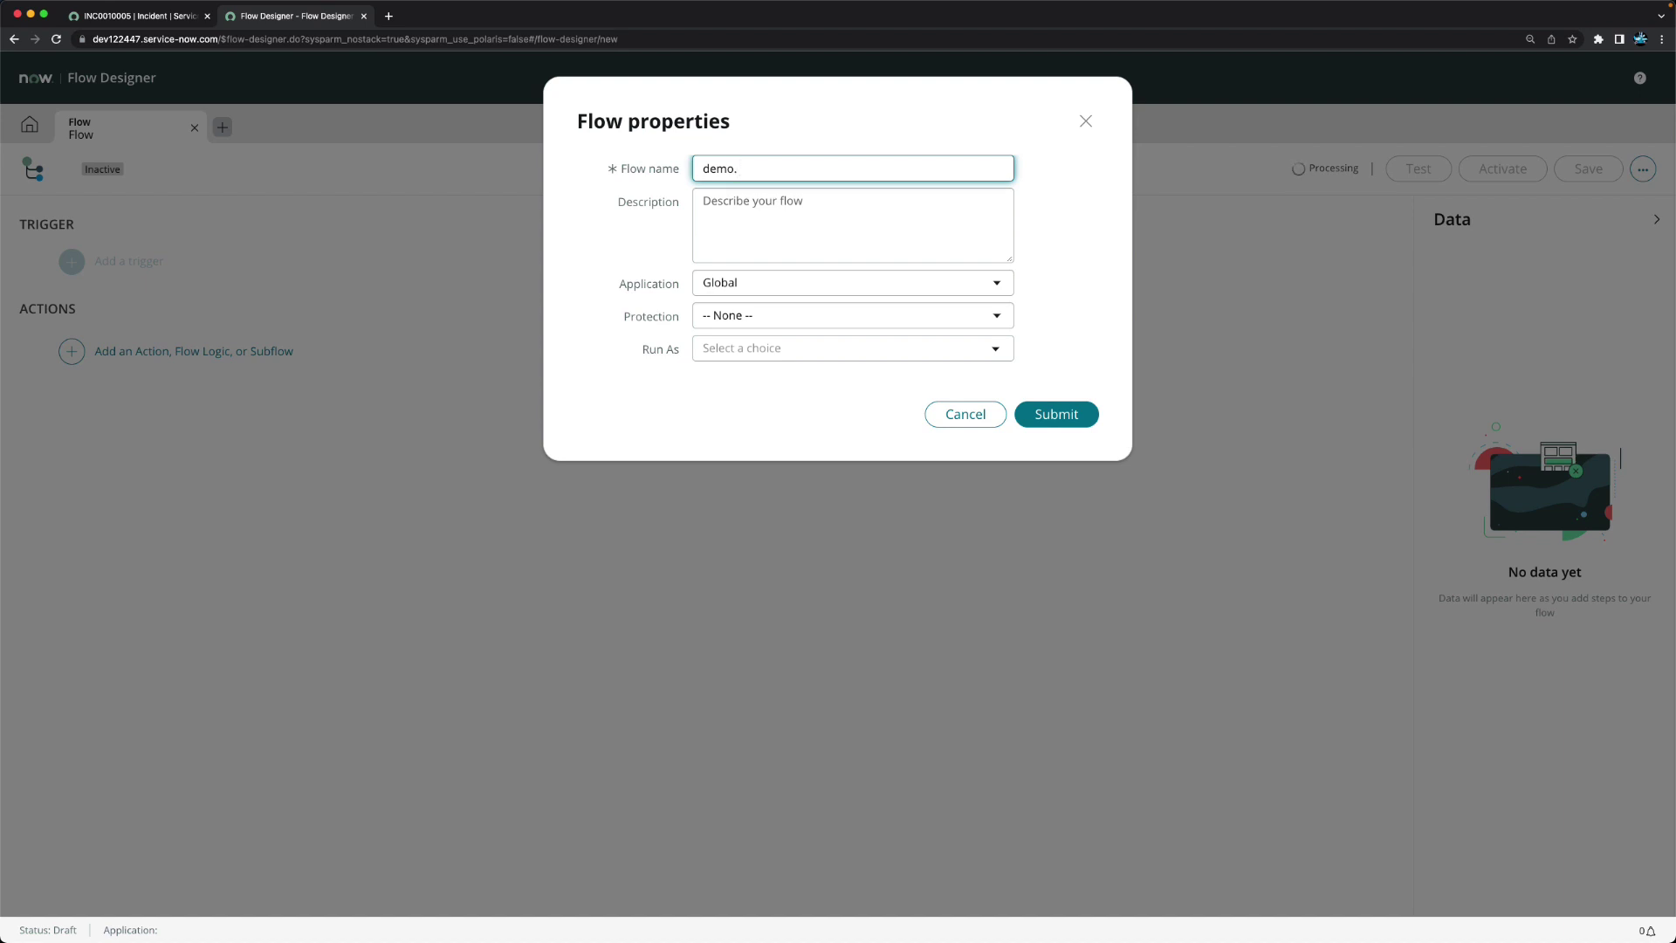
type(".incident")
left_click(766, 347)
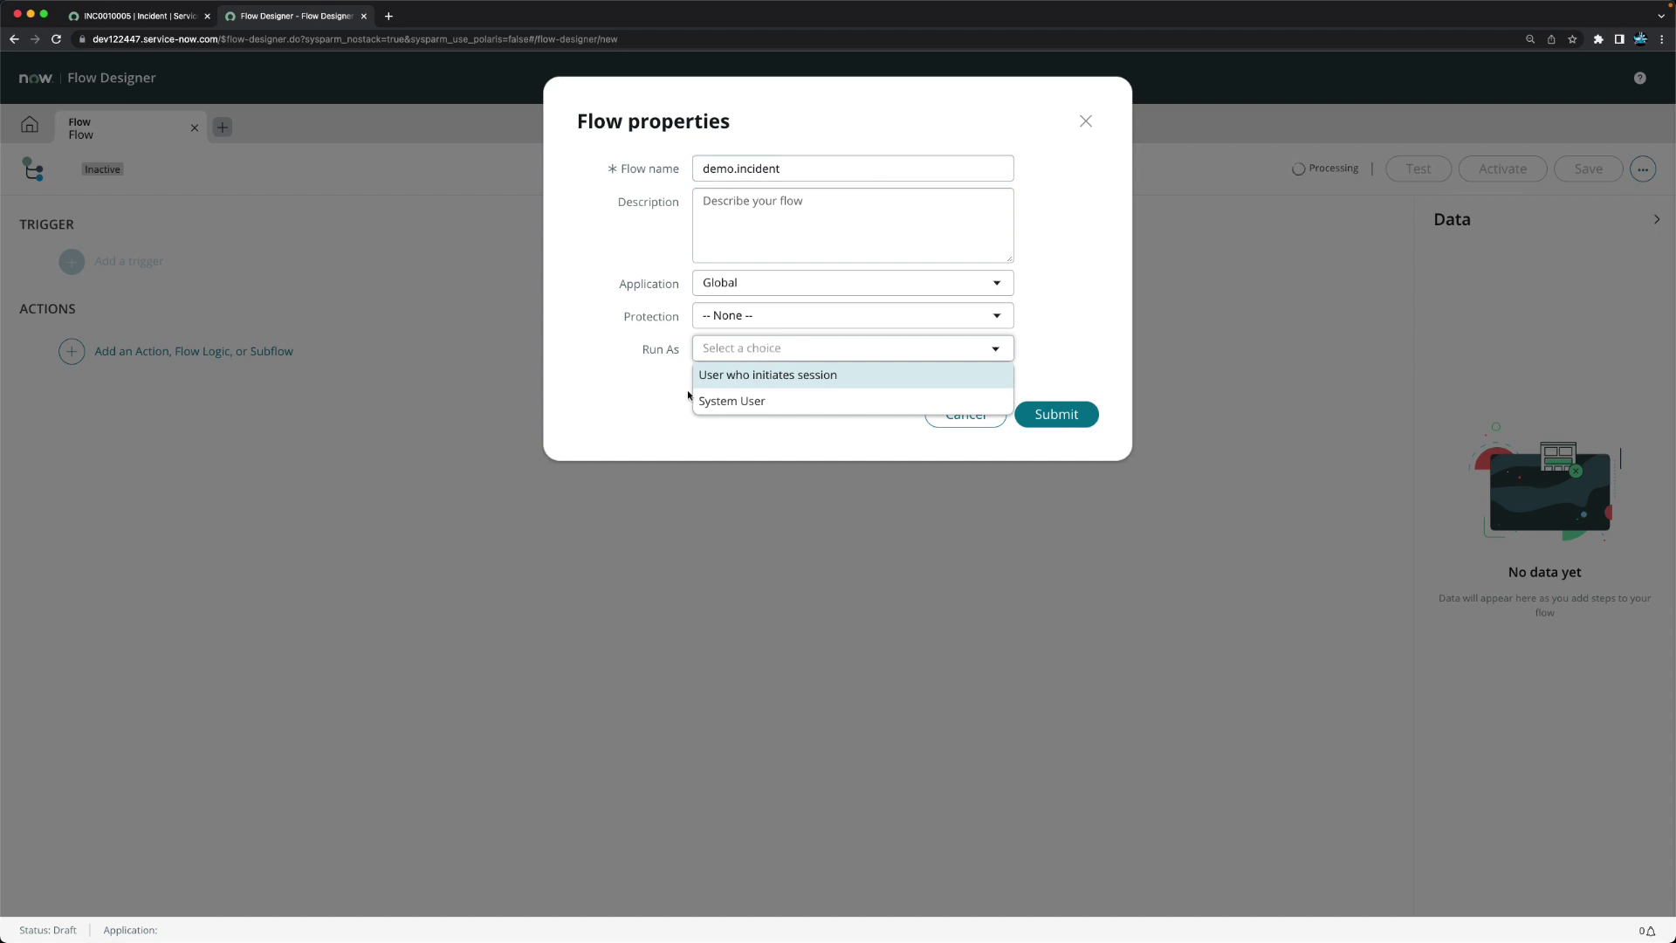
left_click(807, 377)
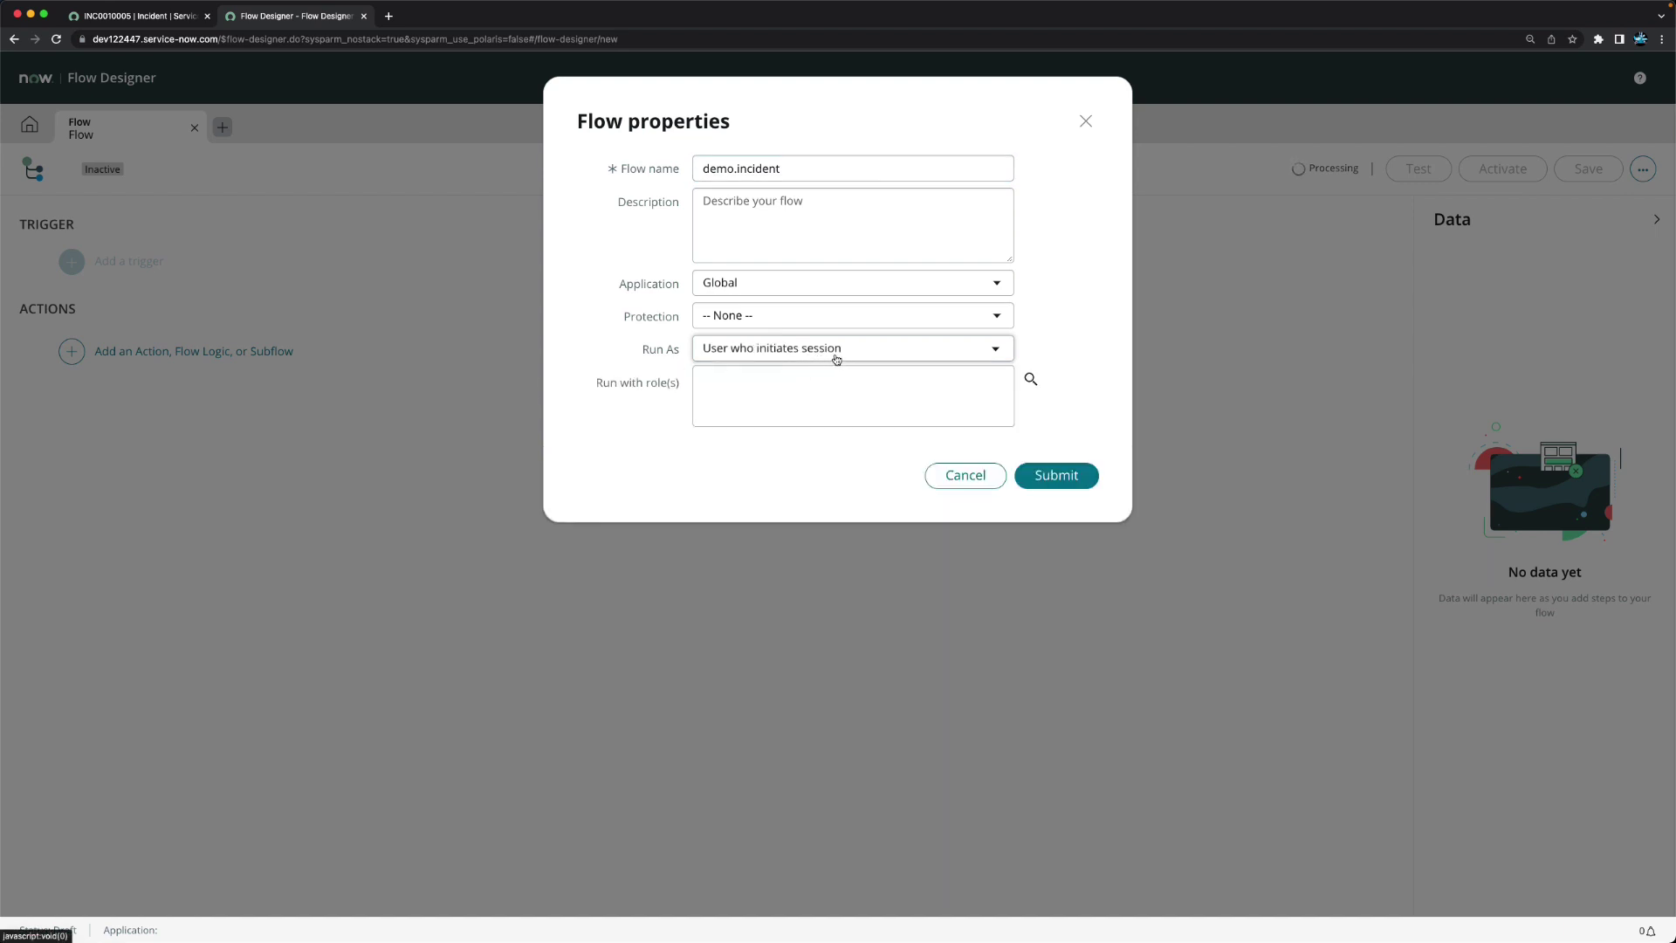
Step: Add the itil role to the roles the flow runs with and submit the flow properties
left_click(1032, 379)
left_click(1014, 425)
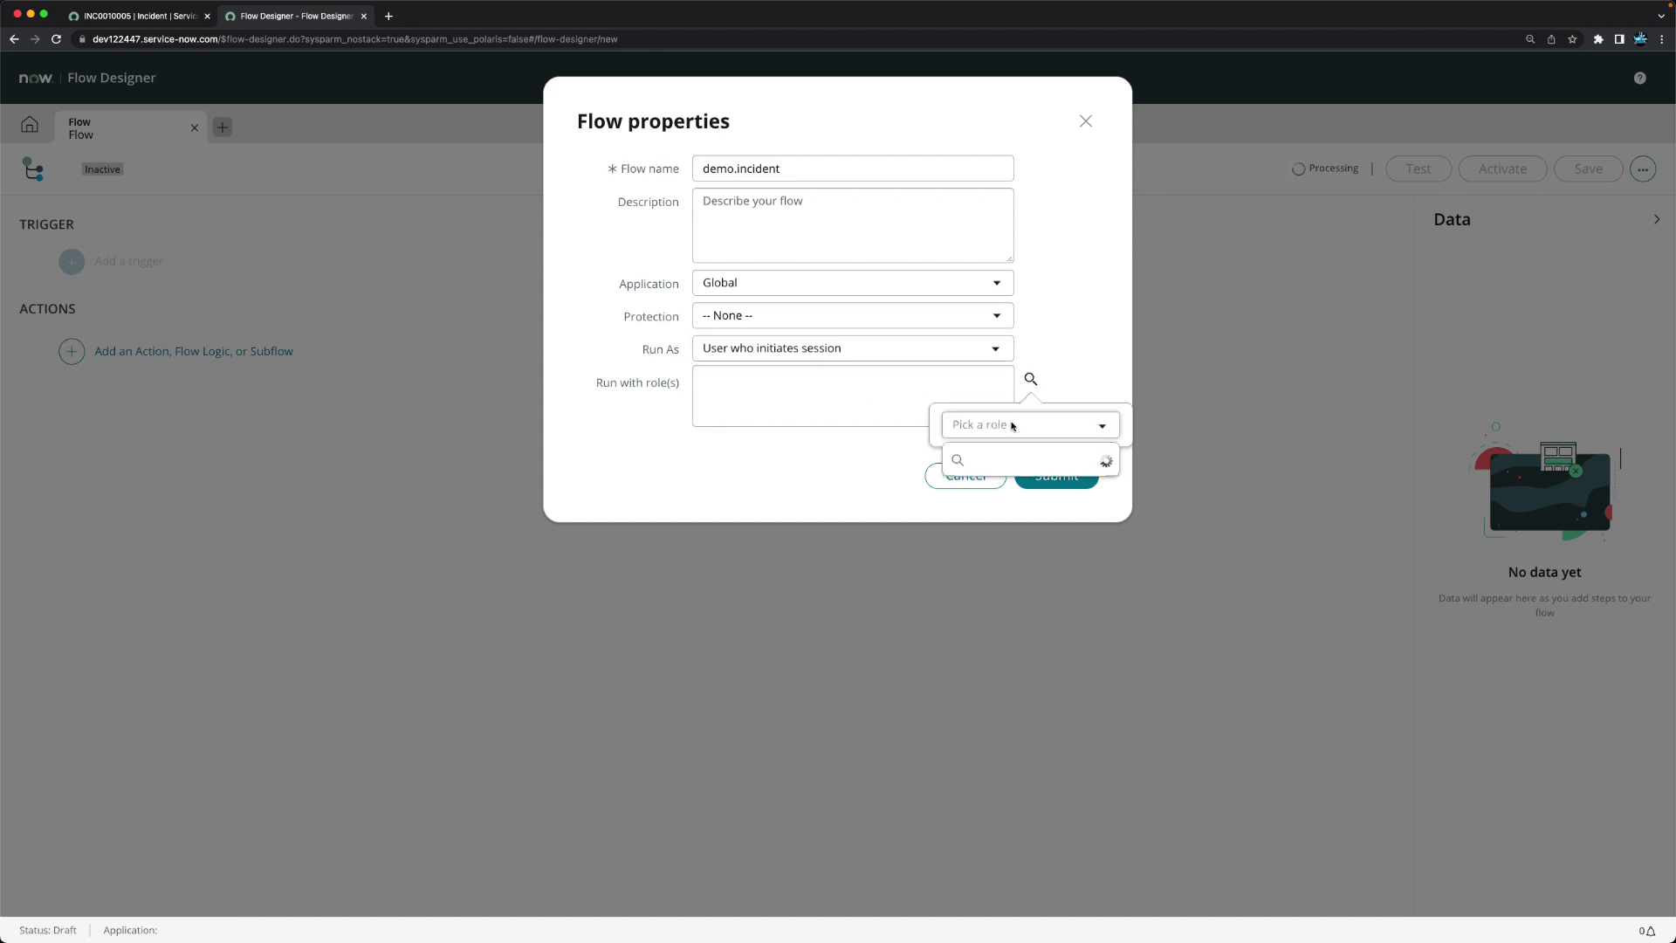
type("itil")
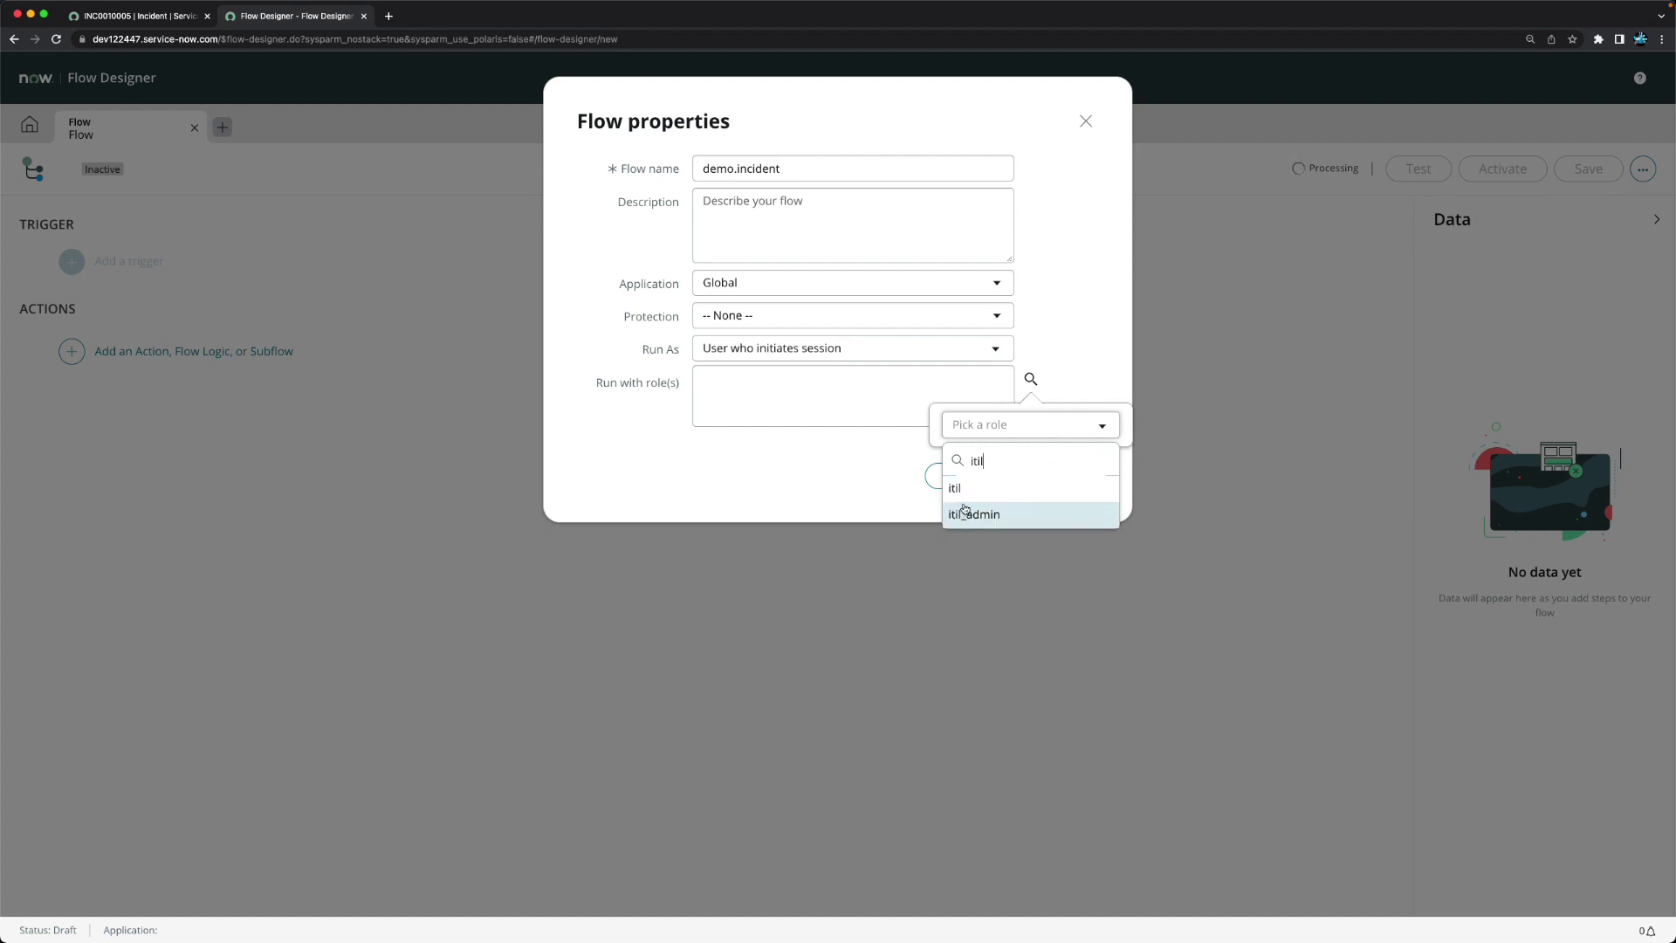
left_click(969, 487)
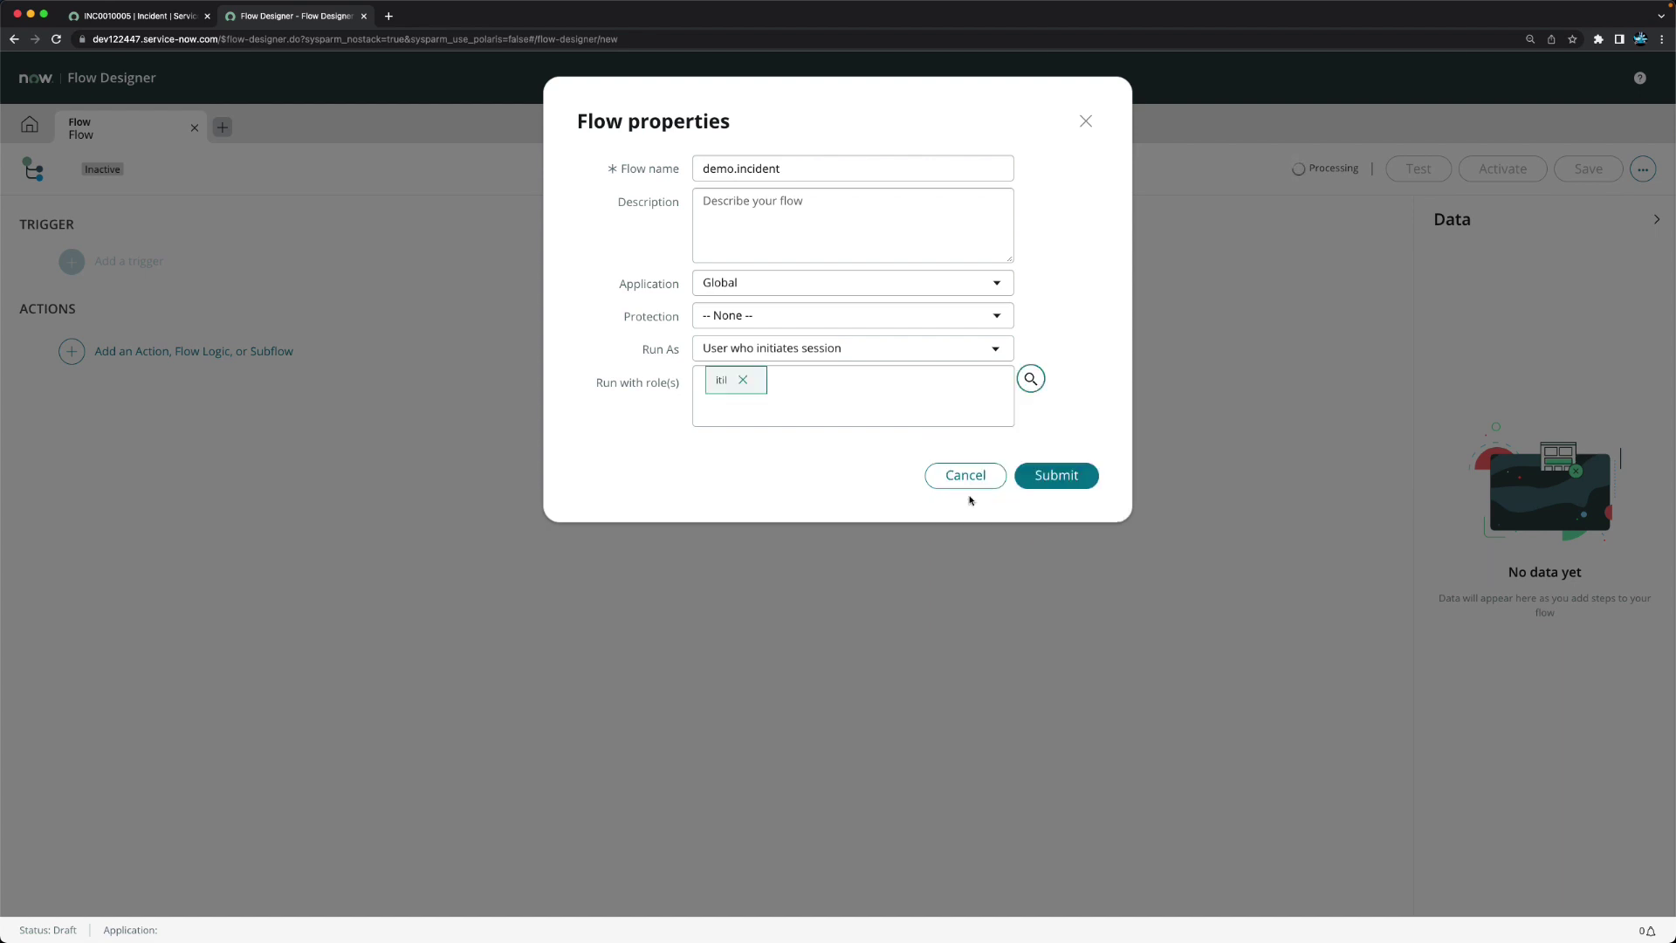
left_click(1056, 475)
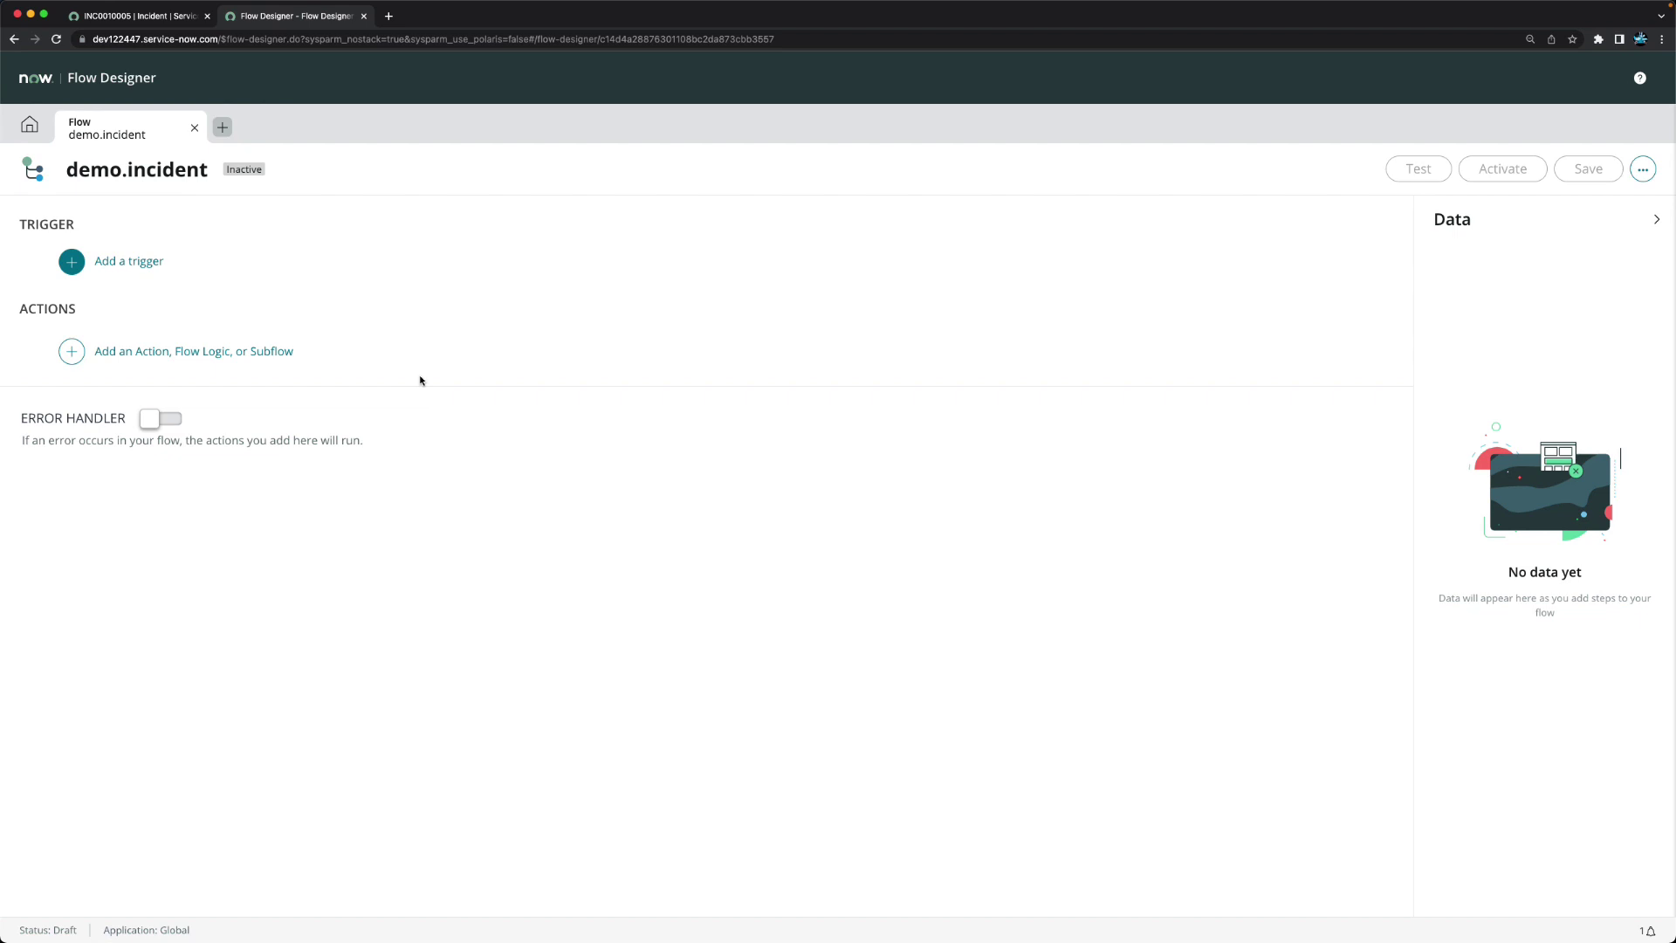
Step: Add a record Created trigger to the flow and set its table to Incident [incident]
key("super+equal")
key("super+equal")
key("super+equal")
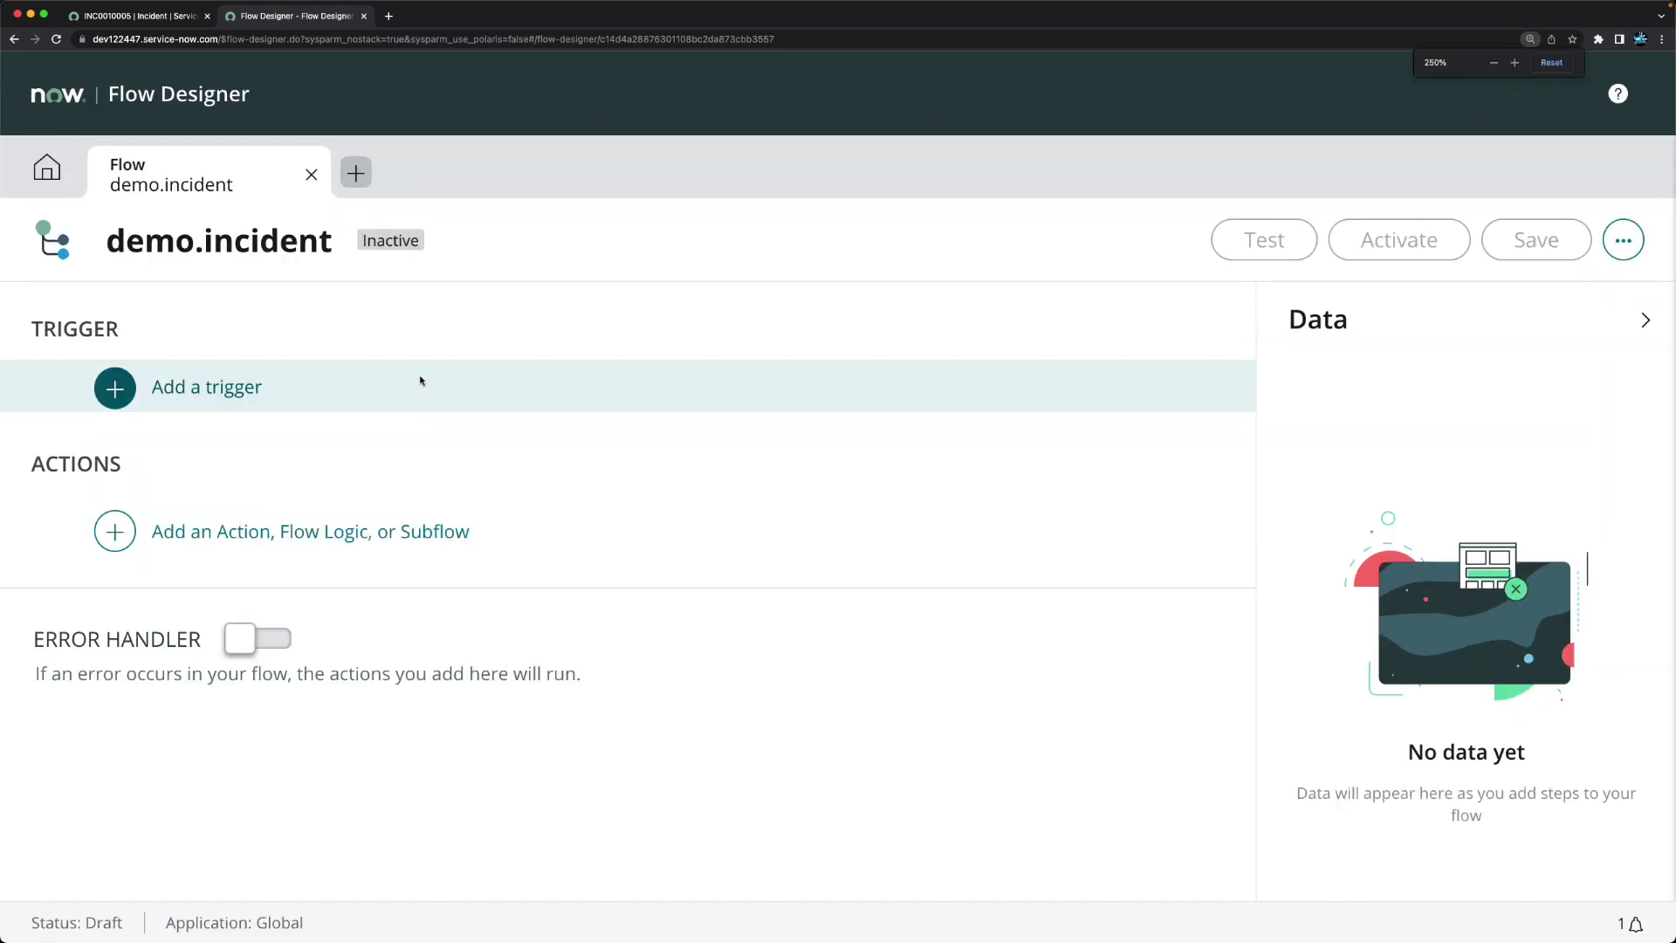
key("super+equal")
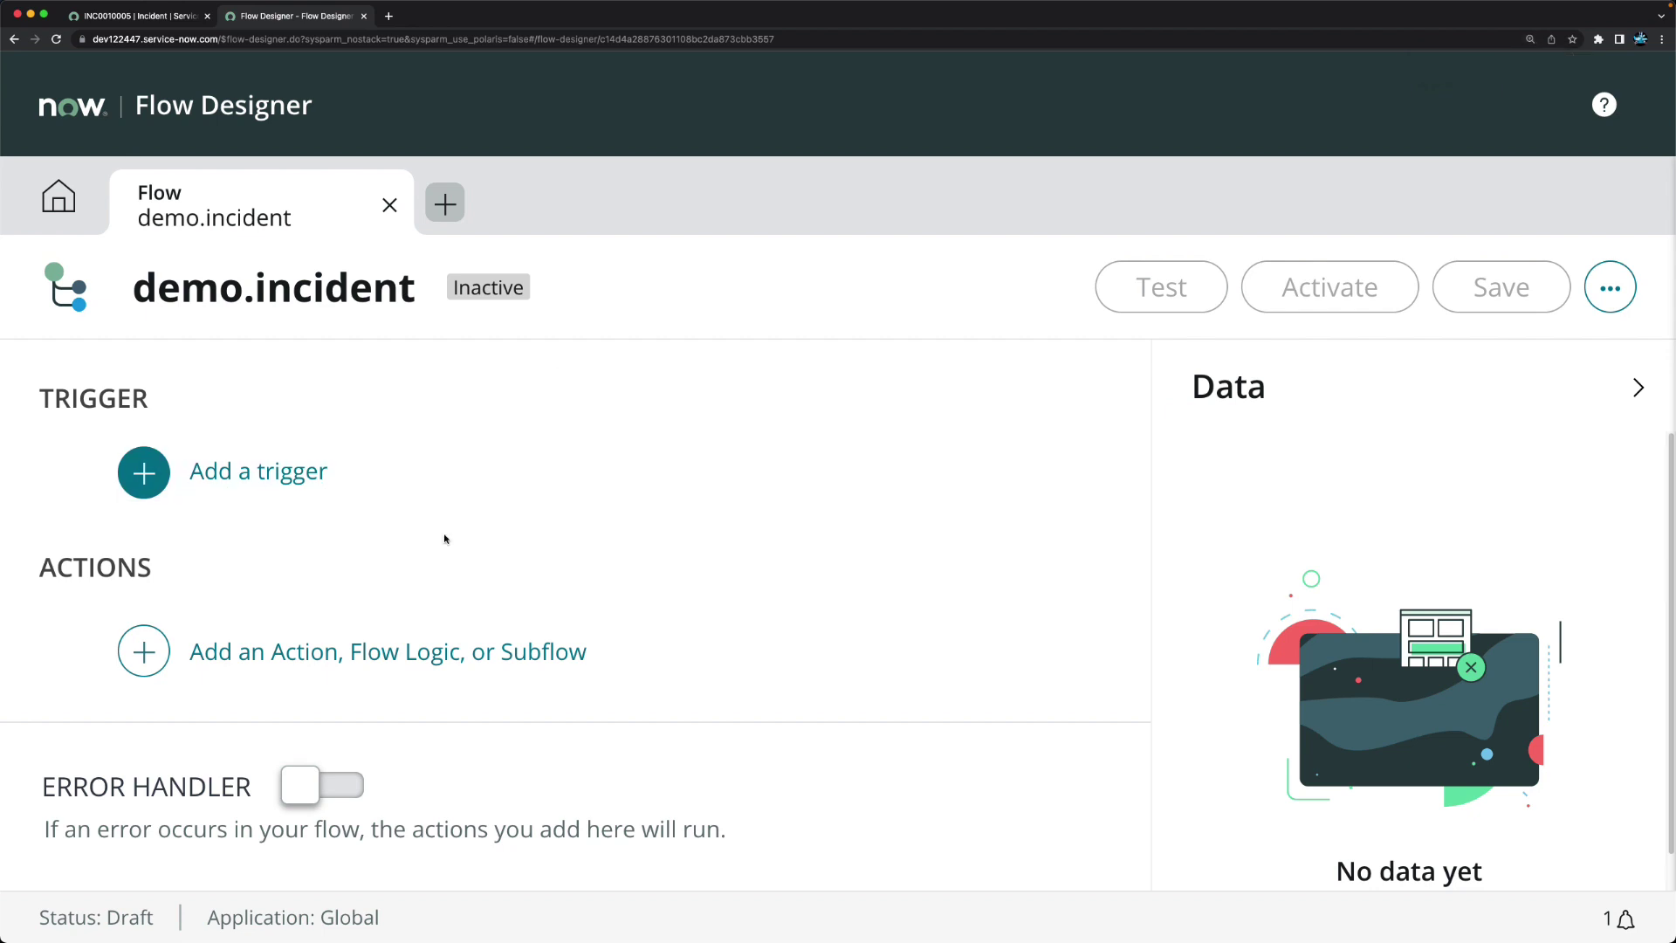
left_click(285, 483)
scroll(393, 573, "down", 2)
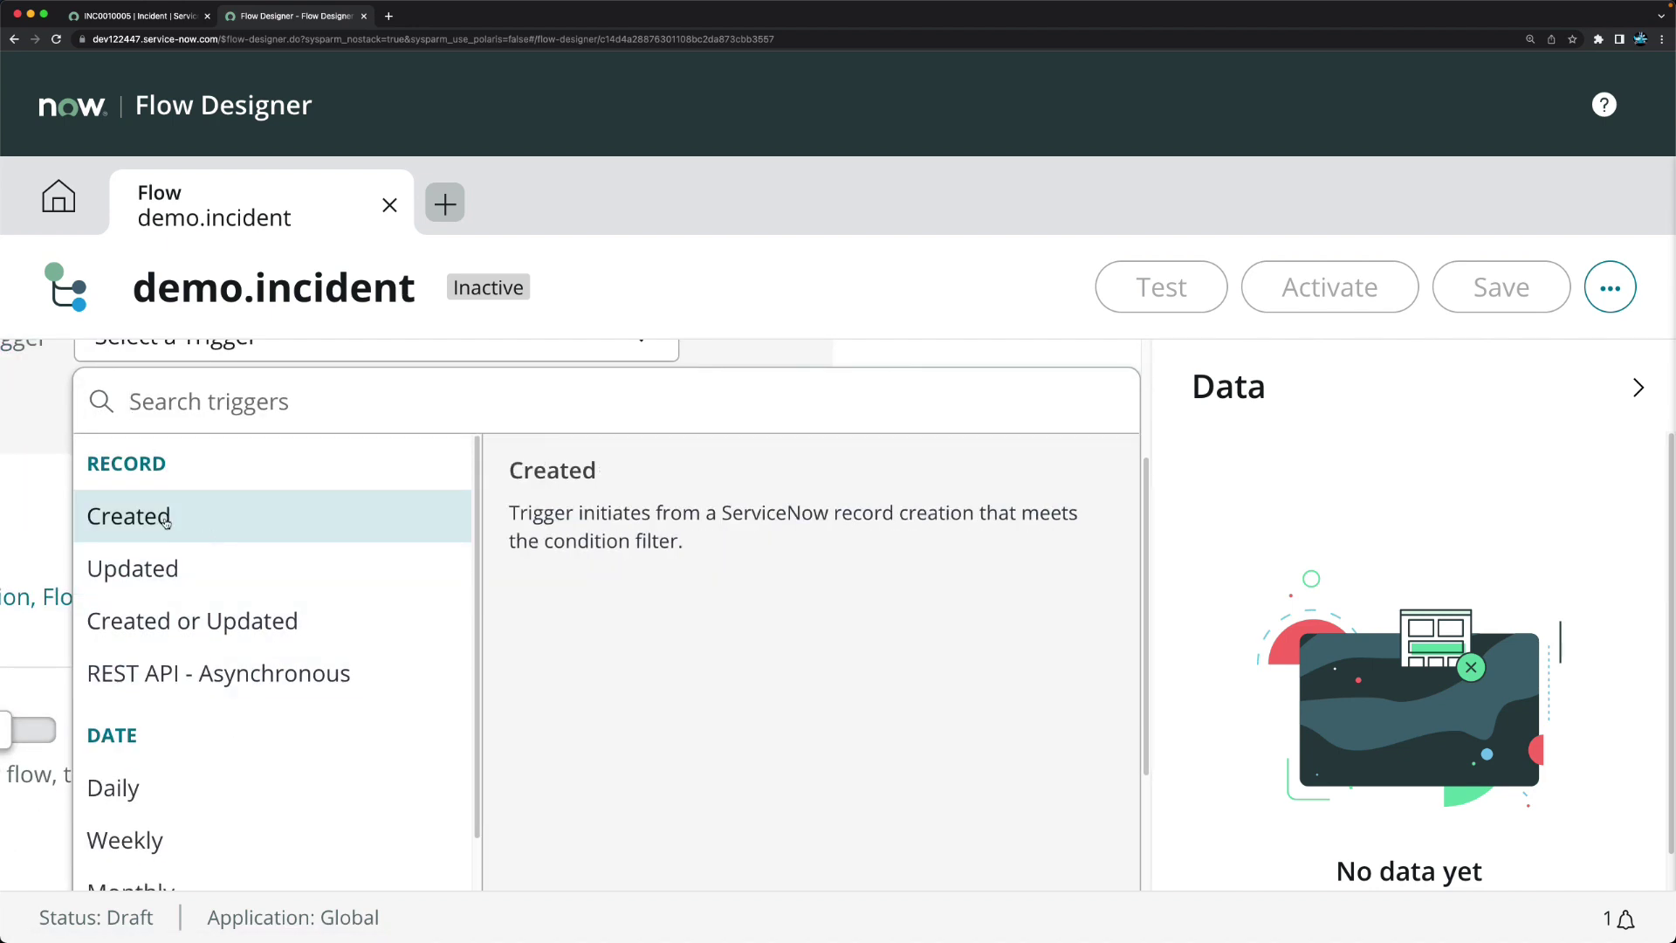
left_click(186, 521)
scroll(515, 487, "up", 3)
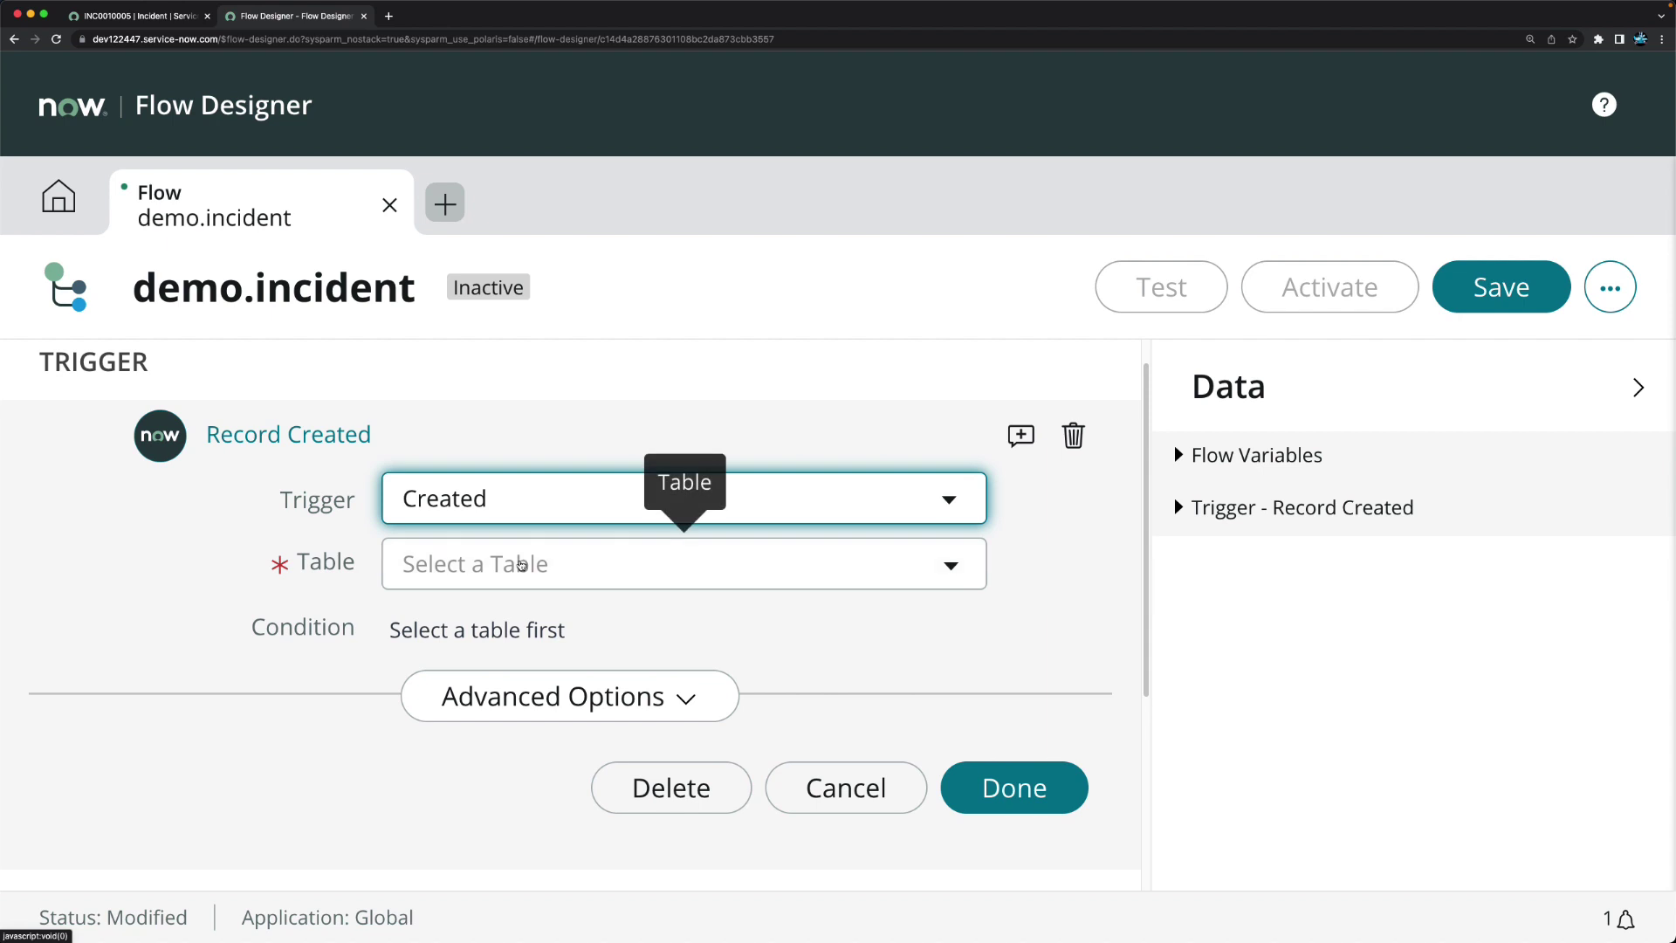
left_click(574, 565)
type("inciden")
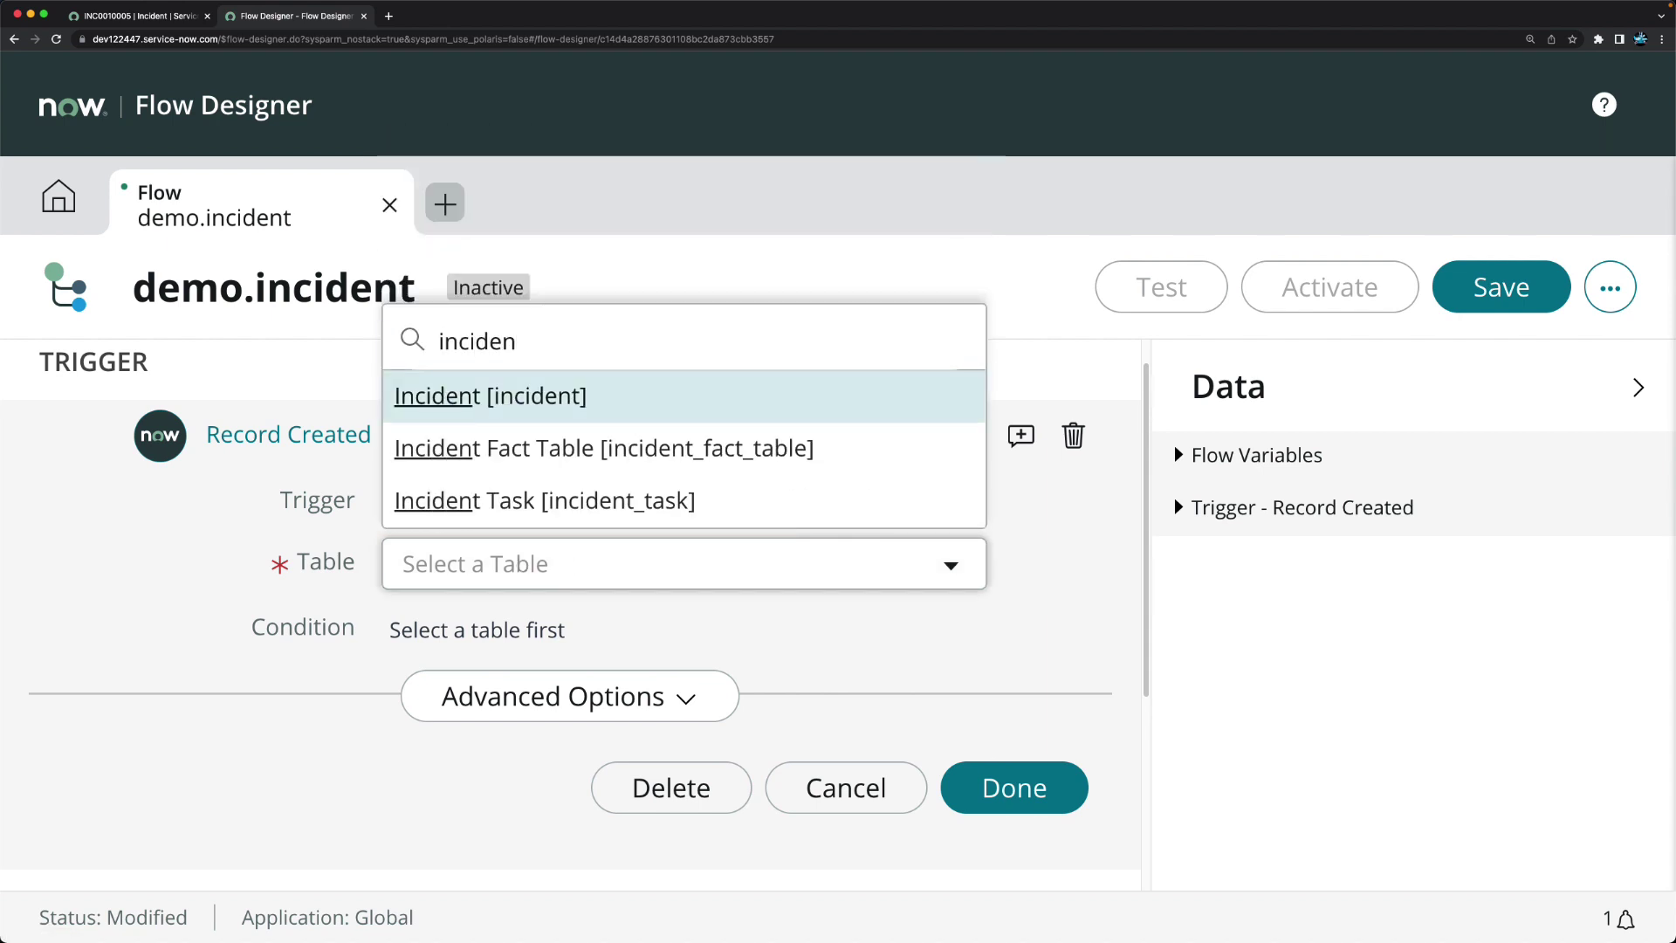
key("Return")
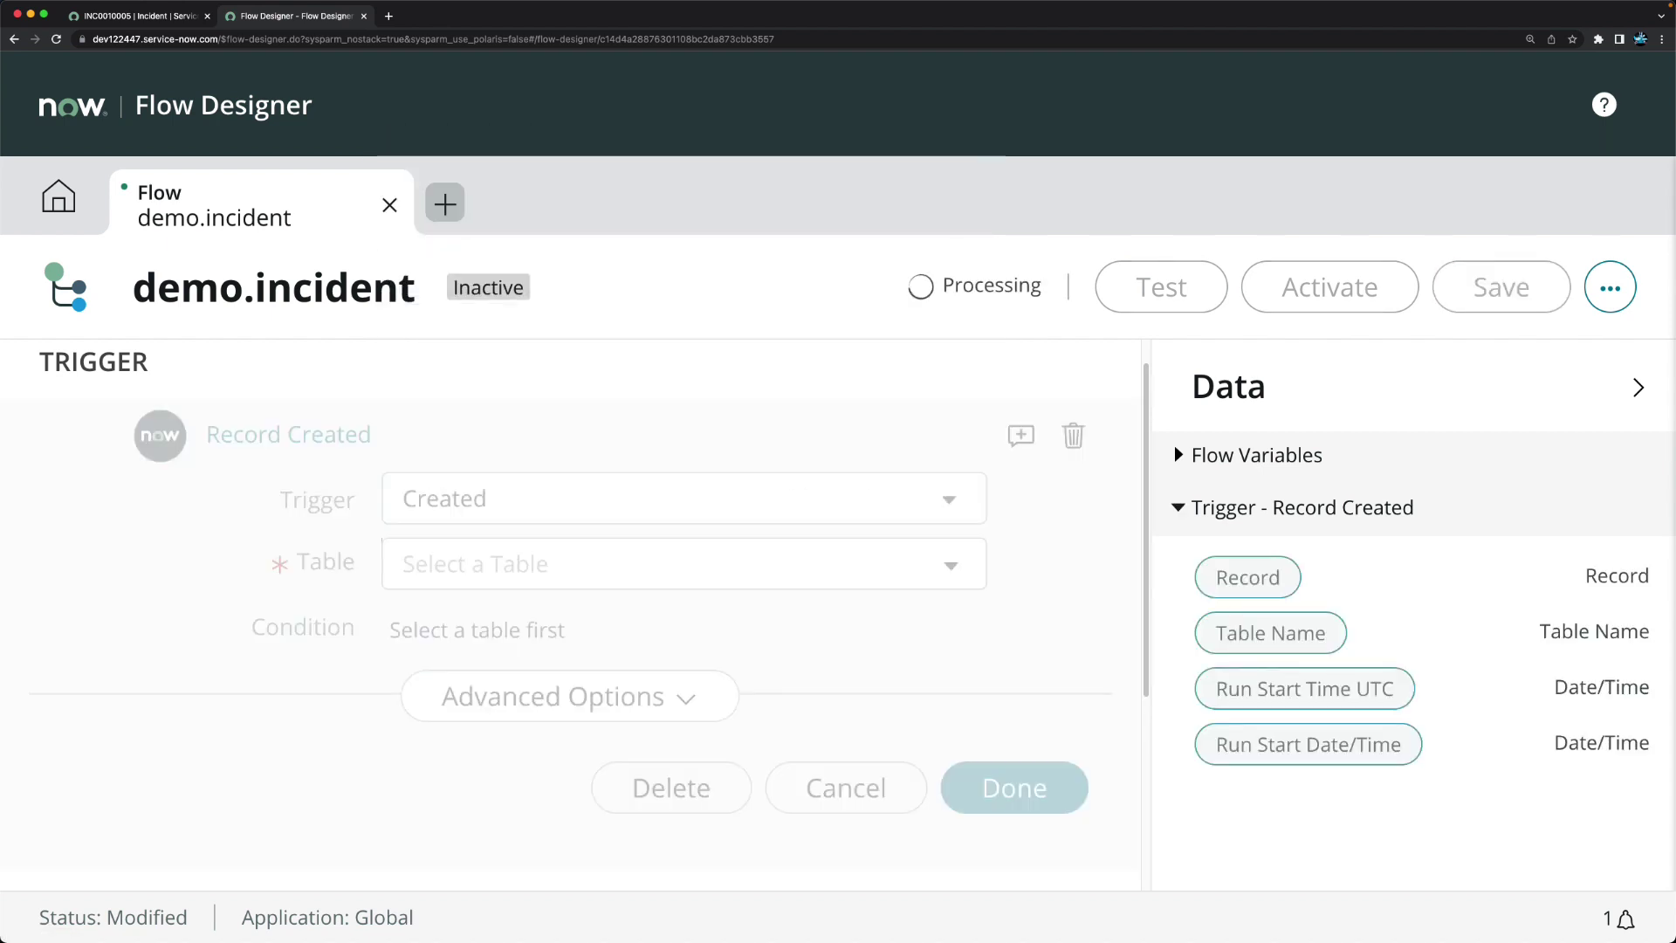
Step: Add a filter condition to the Incident trigger and choose State as its field
scroll(654, 594, "down", 1)
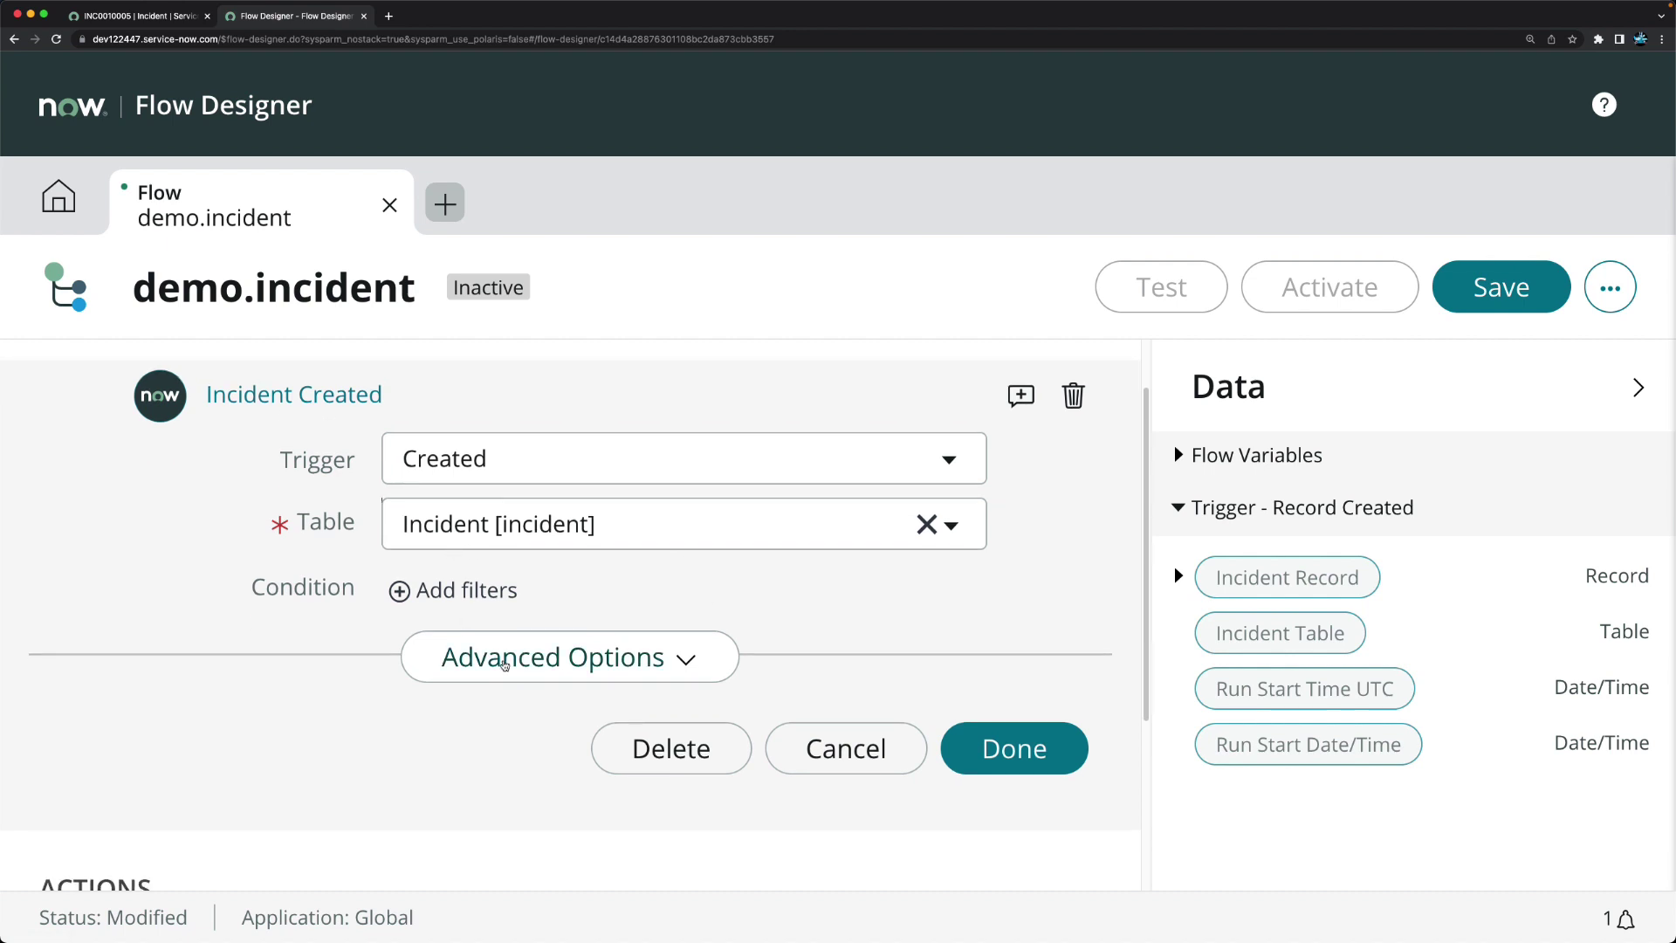
scroll(617, 545, "down", 1)
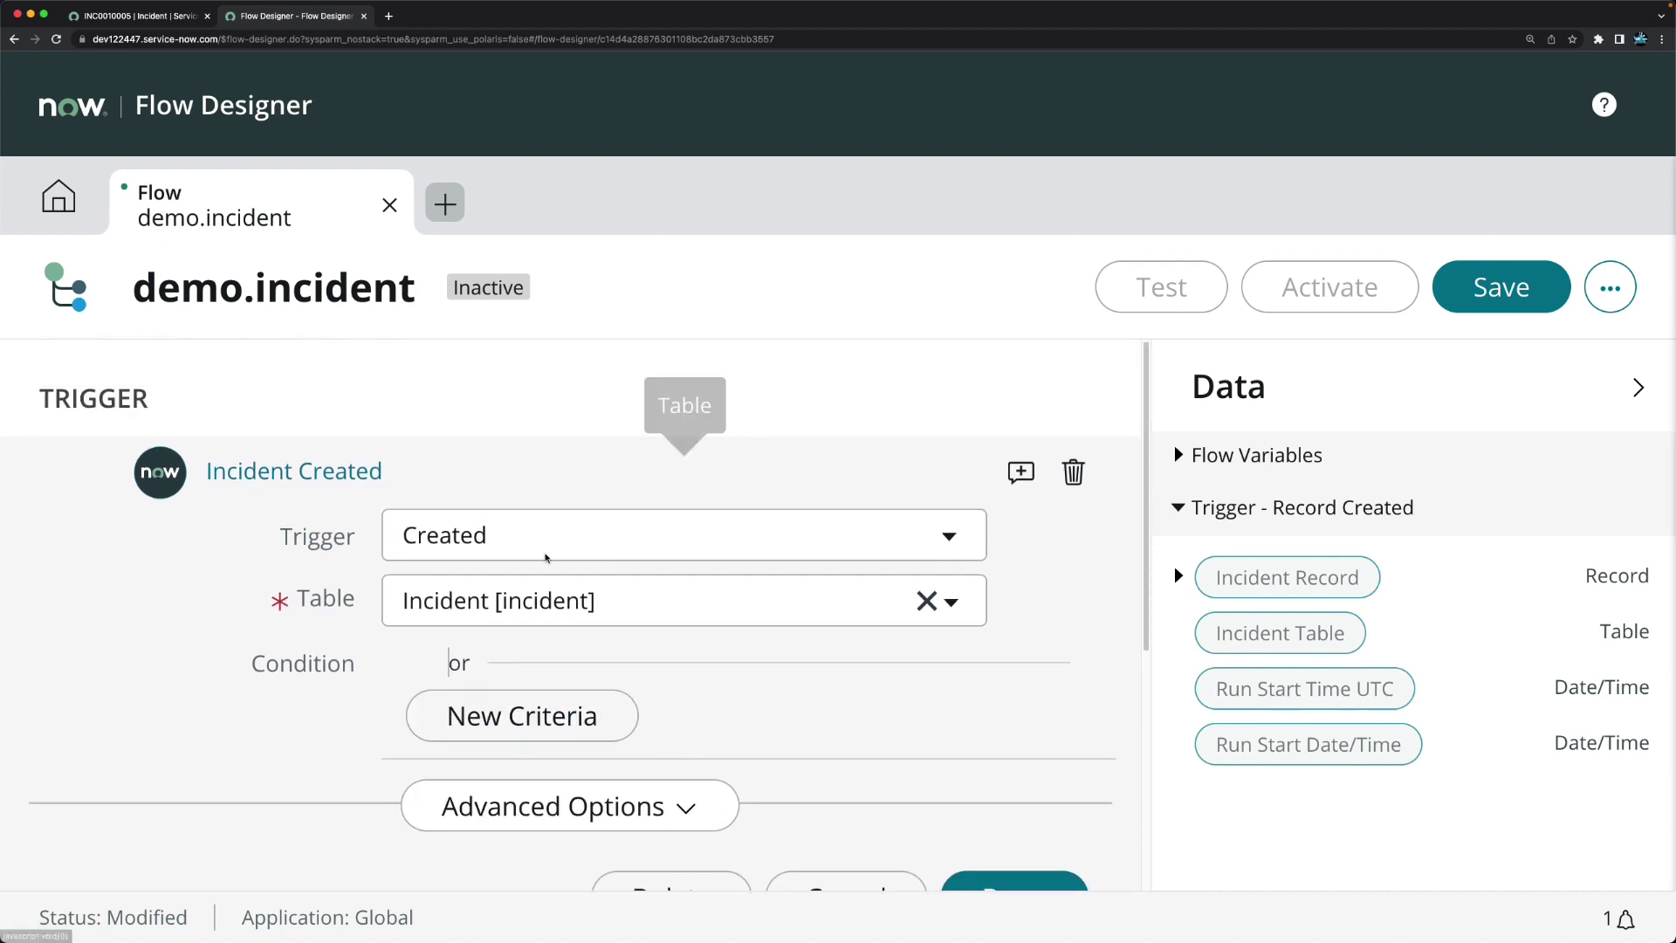
left_click(469, 719)
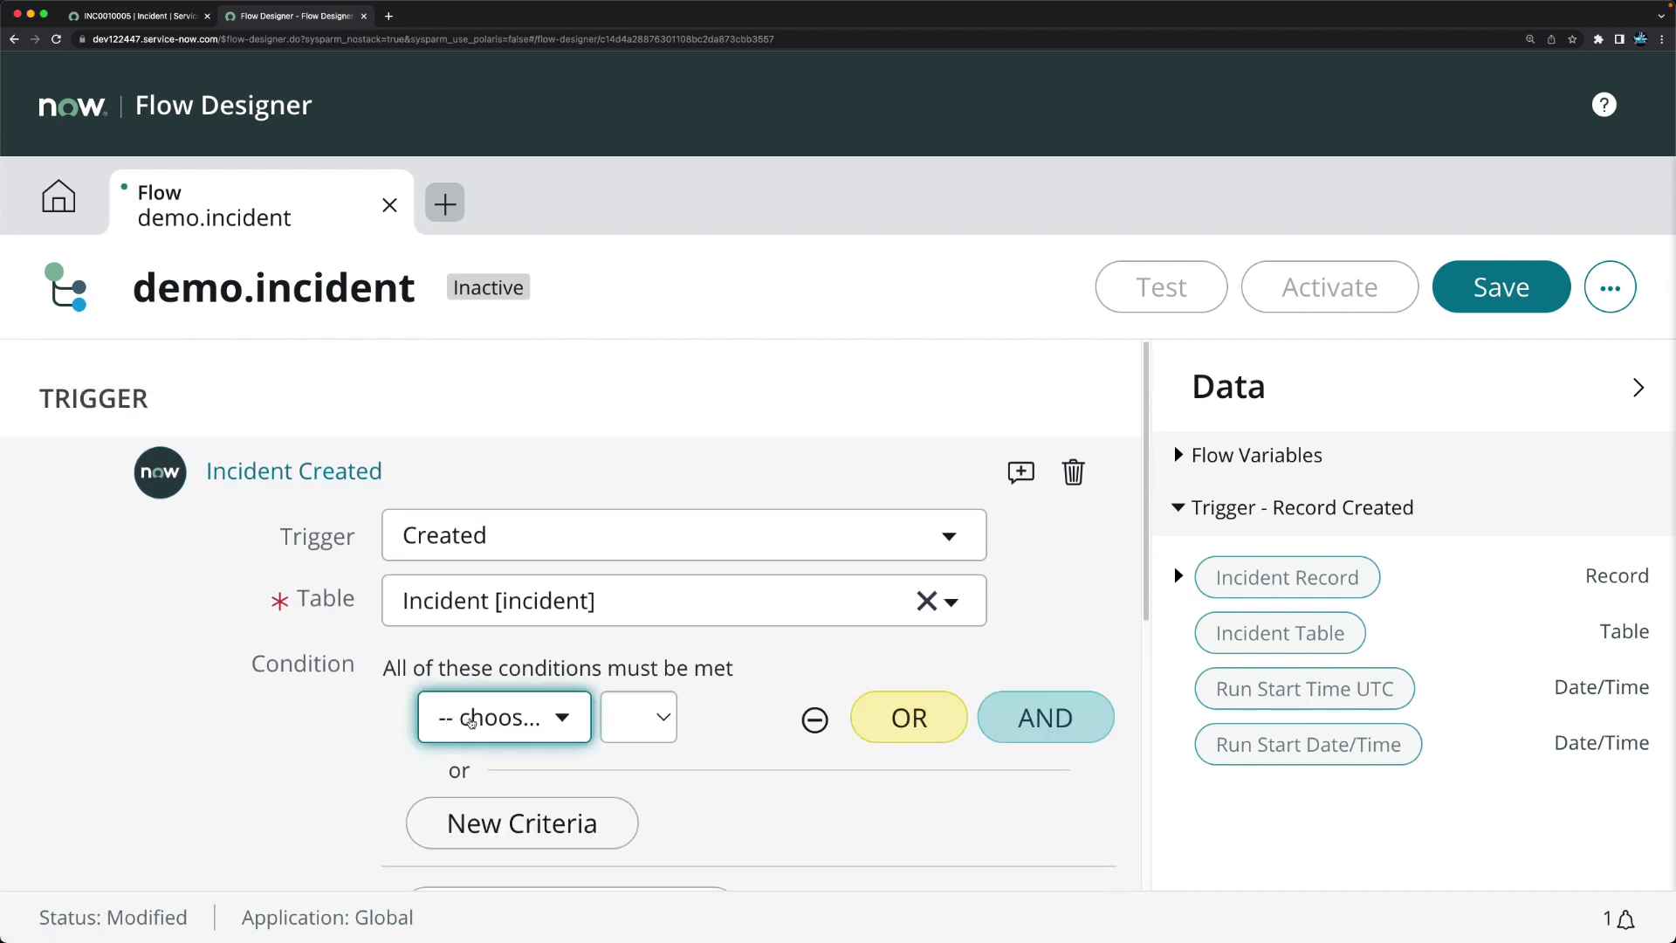
type("state")
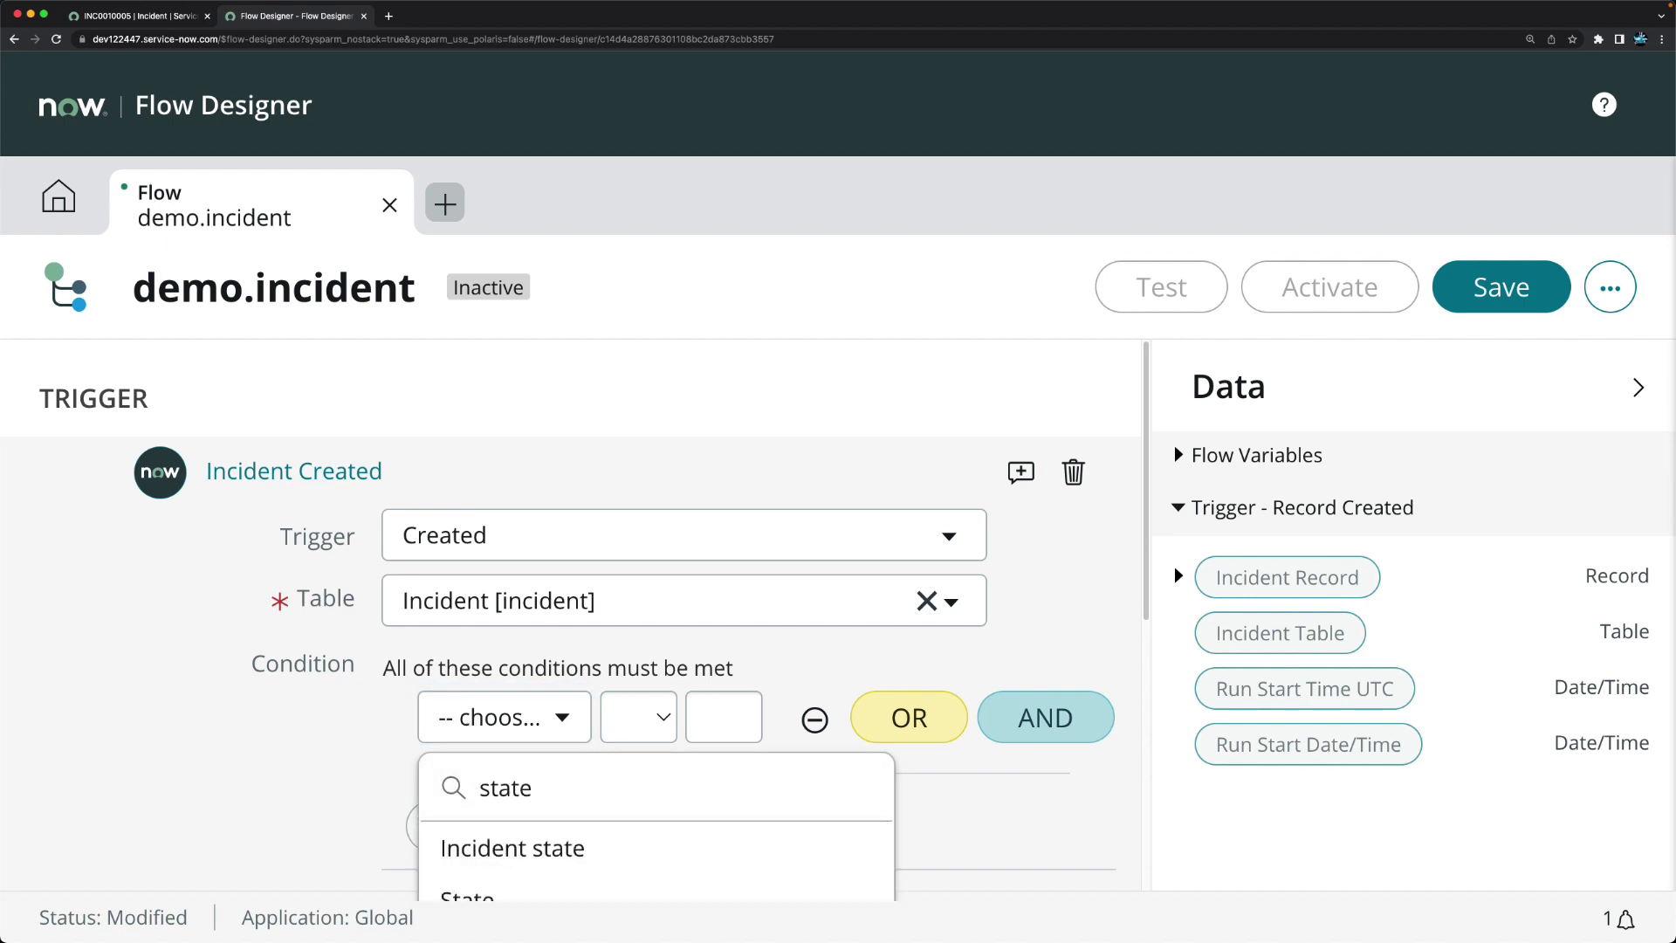
key("Down")
key("Down")
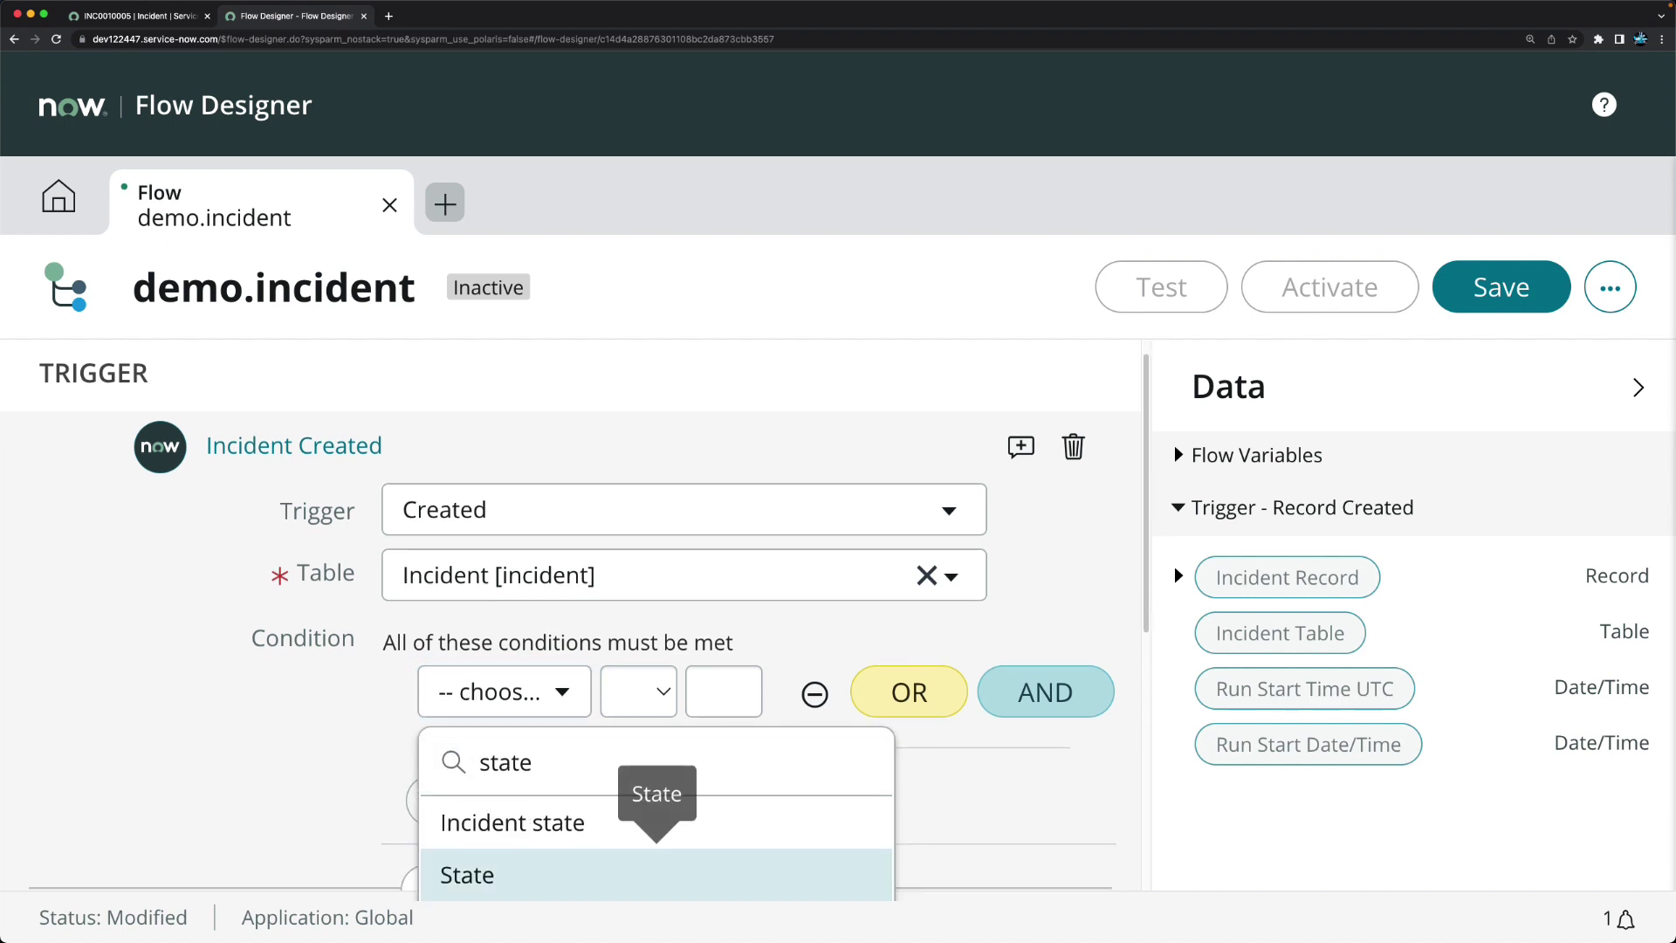
key("Return")
Step: Change the trigger condition to Priority is 1 - Critical and finish editing the trigger
left_click(468, 694)
type("priop")
key("BackSpace")
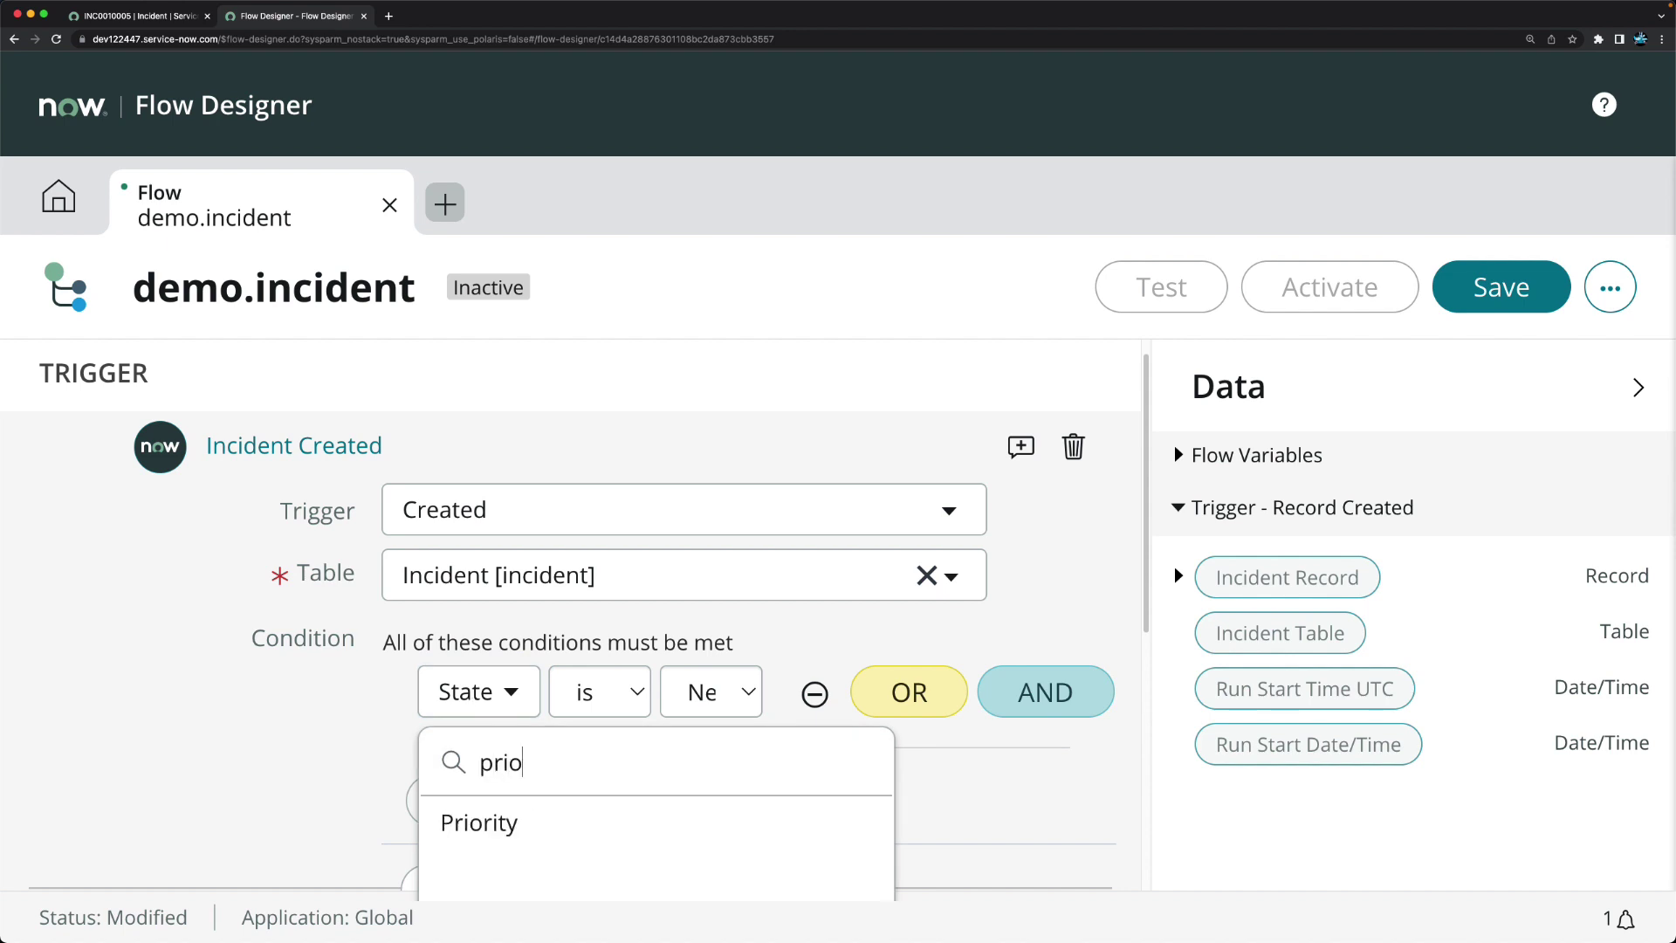
key("Return")
left_click(707, 692)
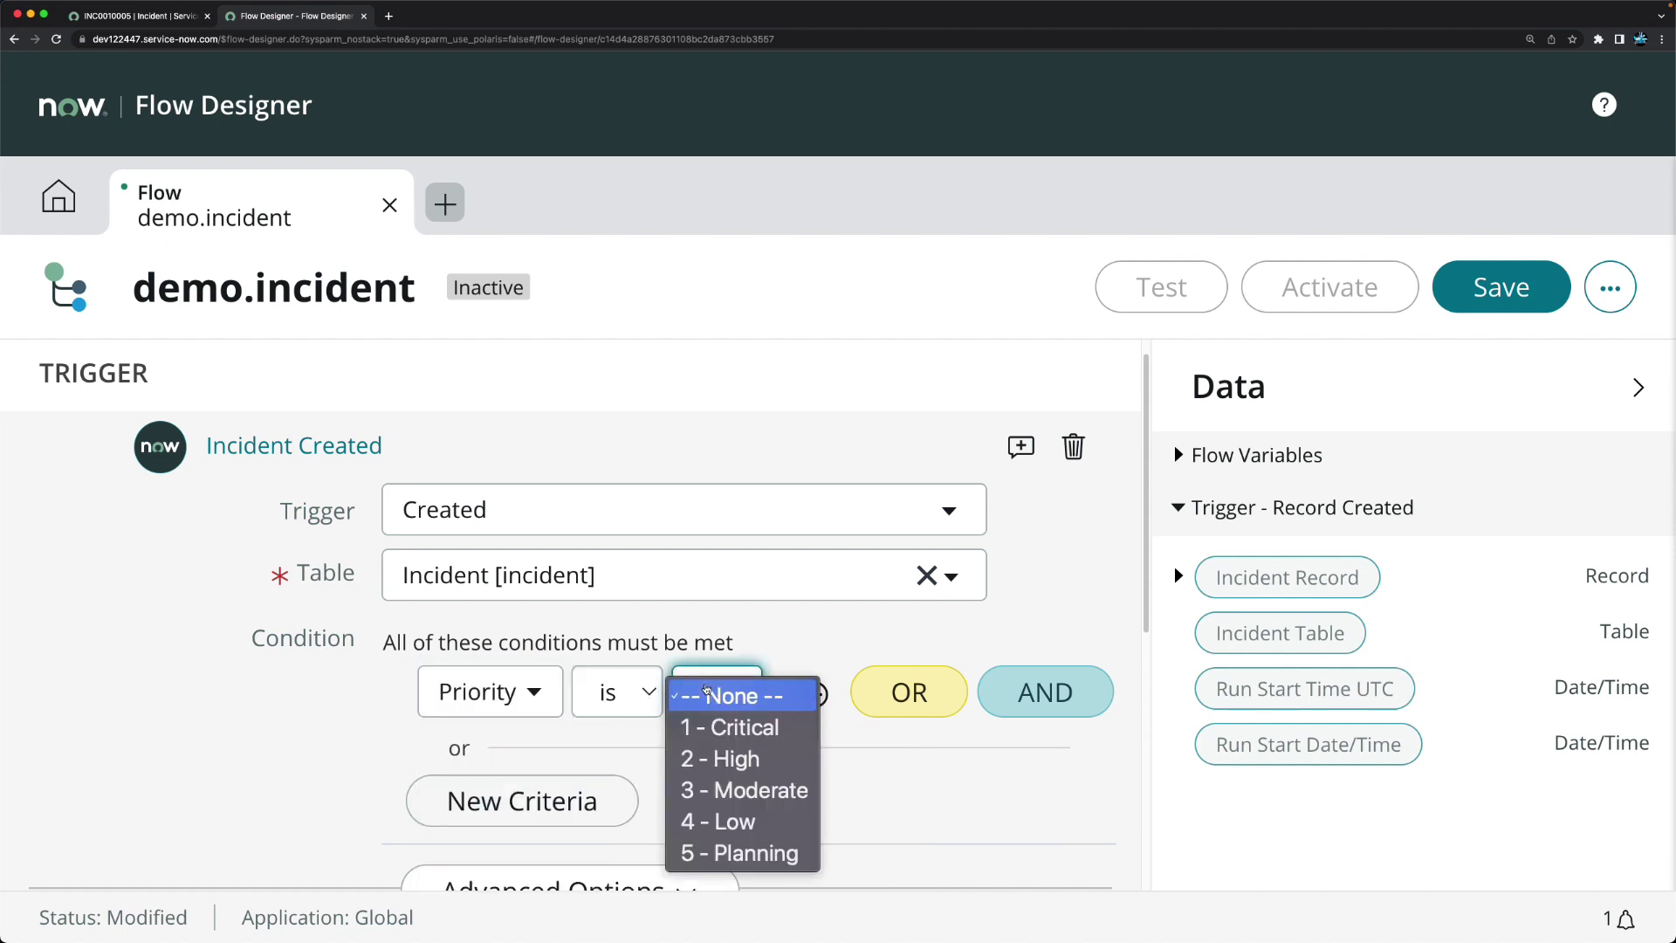
left_click(756, 727)
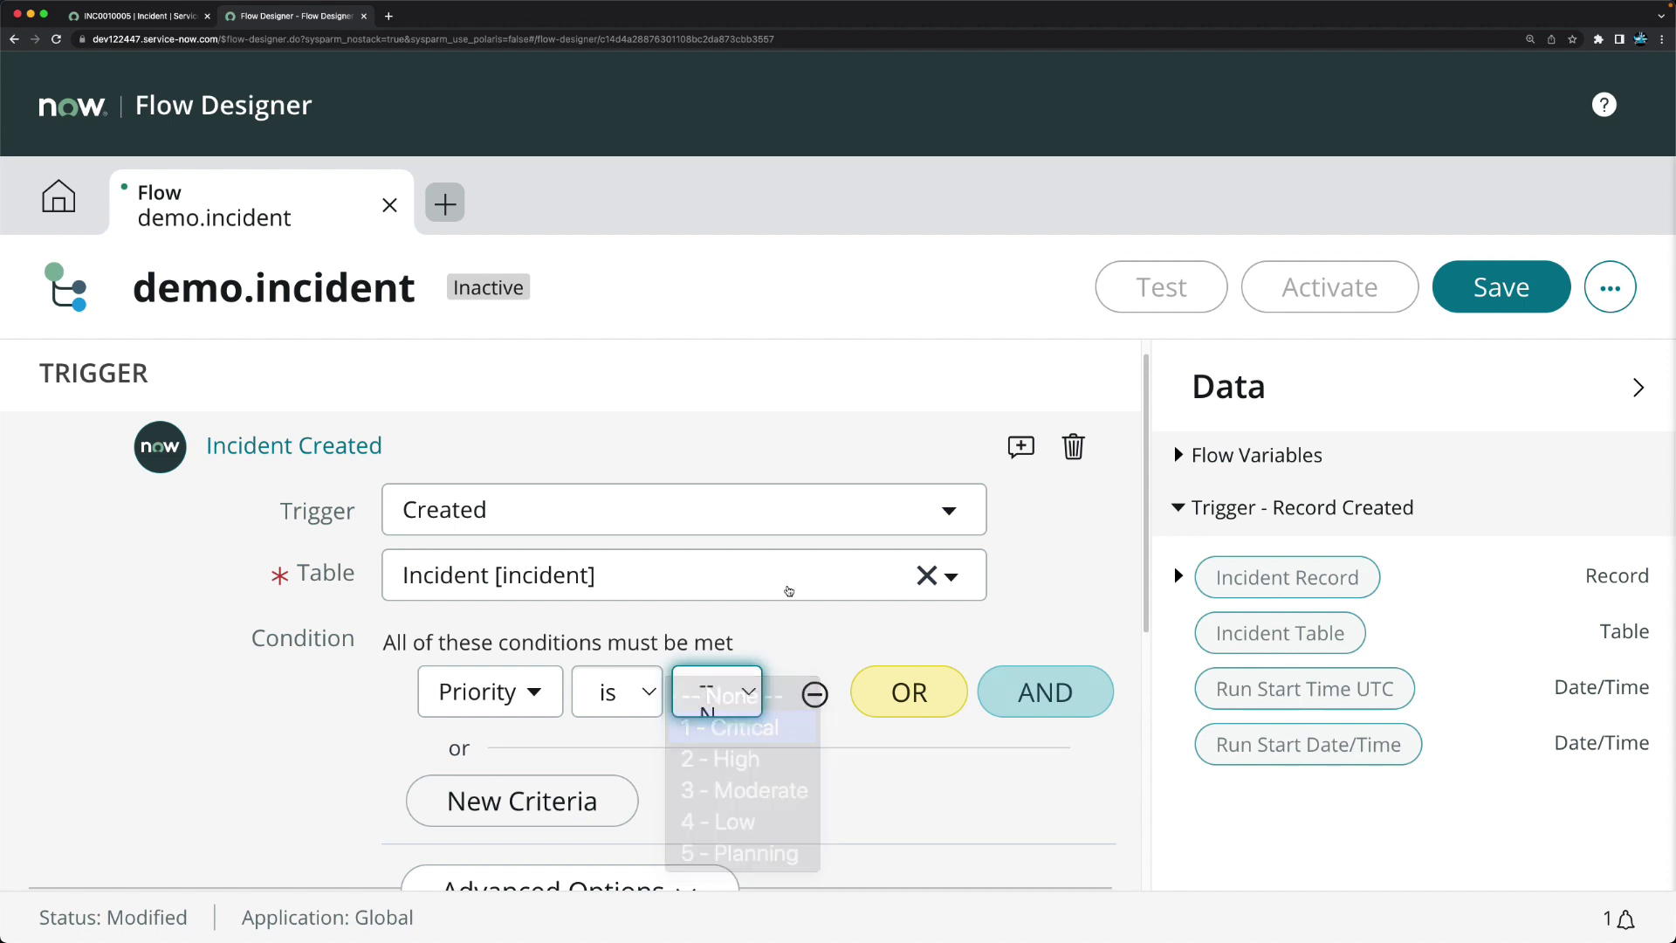
scroll(873, 759, "down", 3)
left_click(1011, 799)
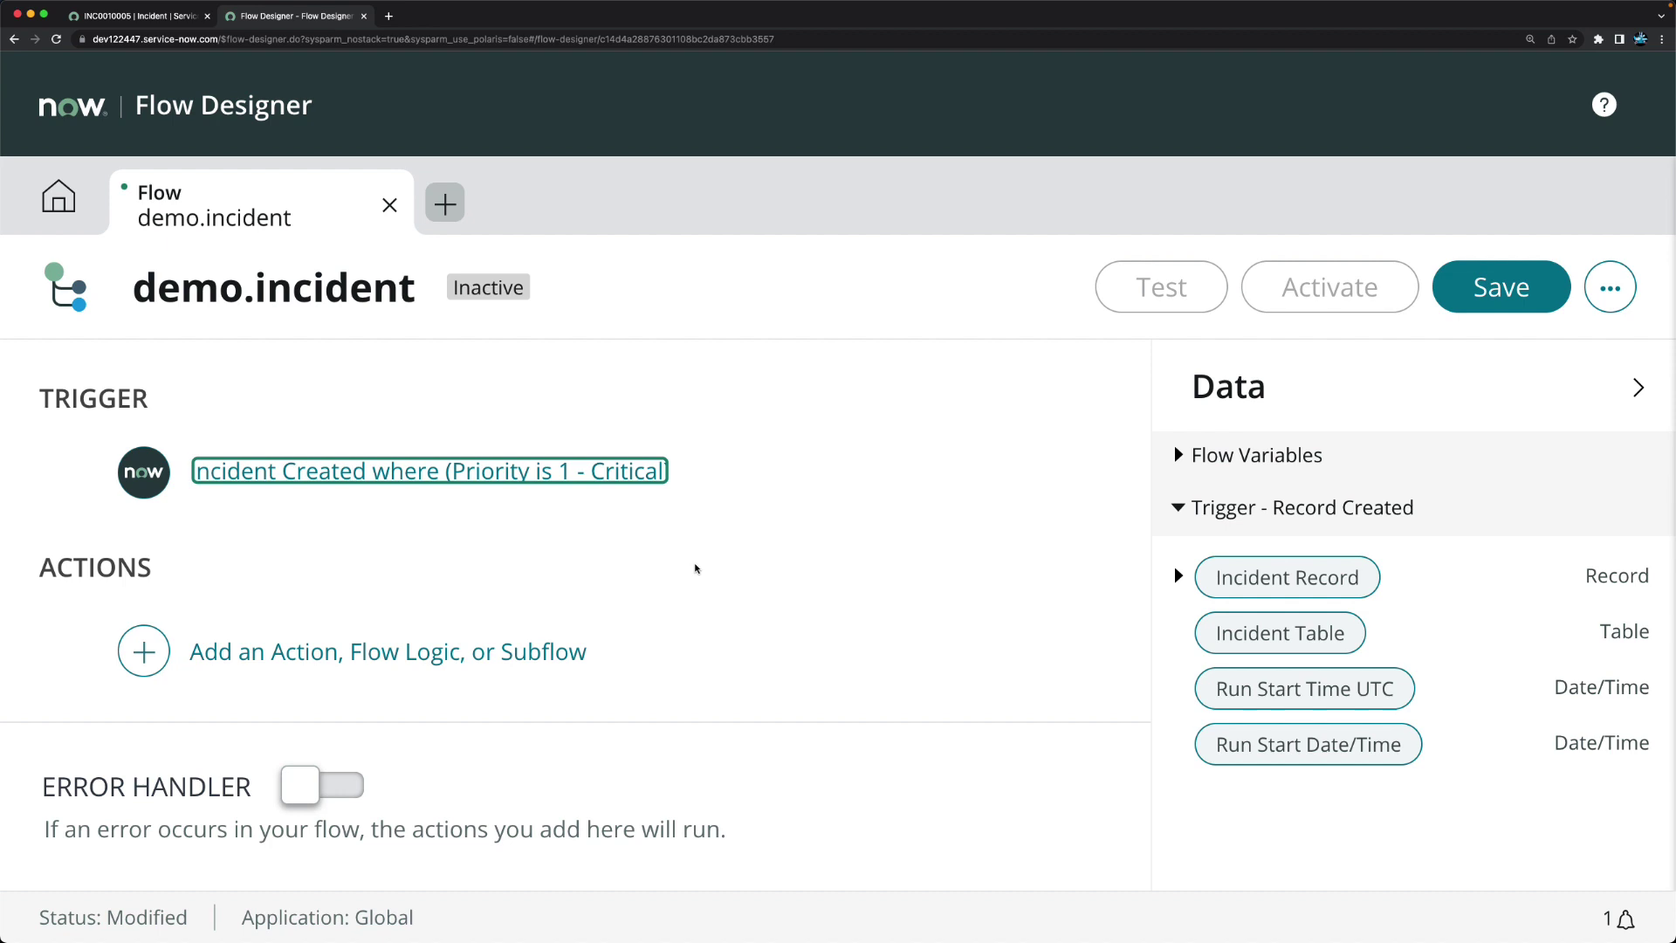
Step: Add the ServiceNow Core Send Email action to the flow, searching the actions for email
left_click(307, 653)
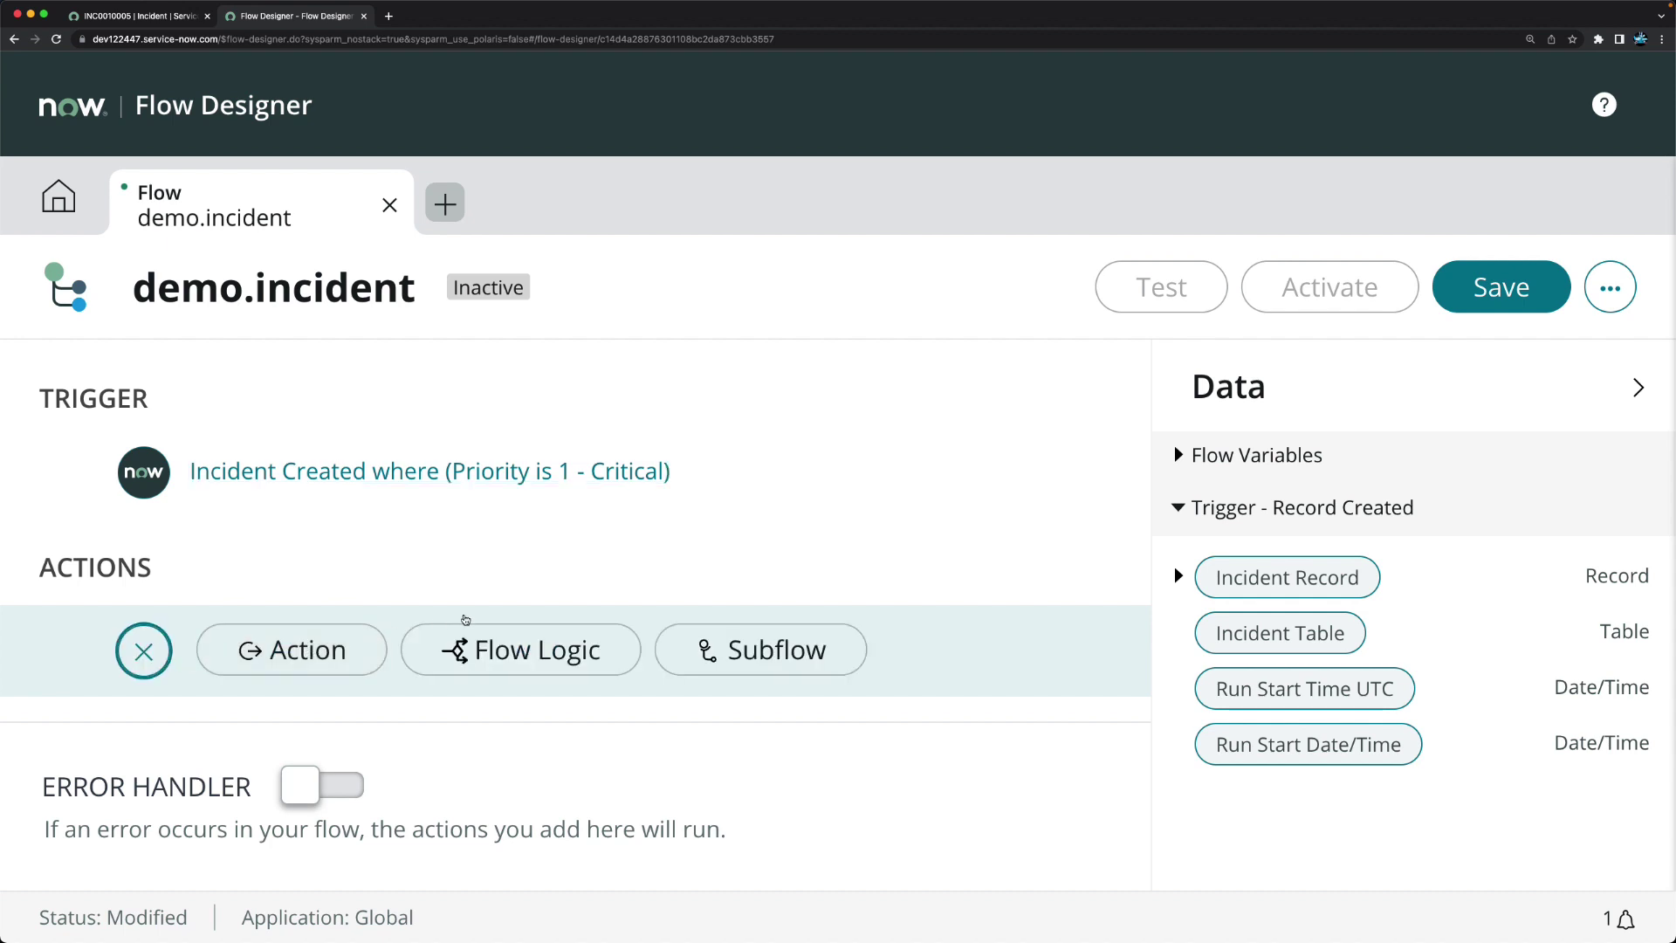
left_click(307, 653)
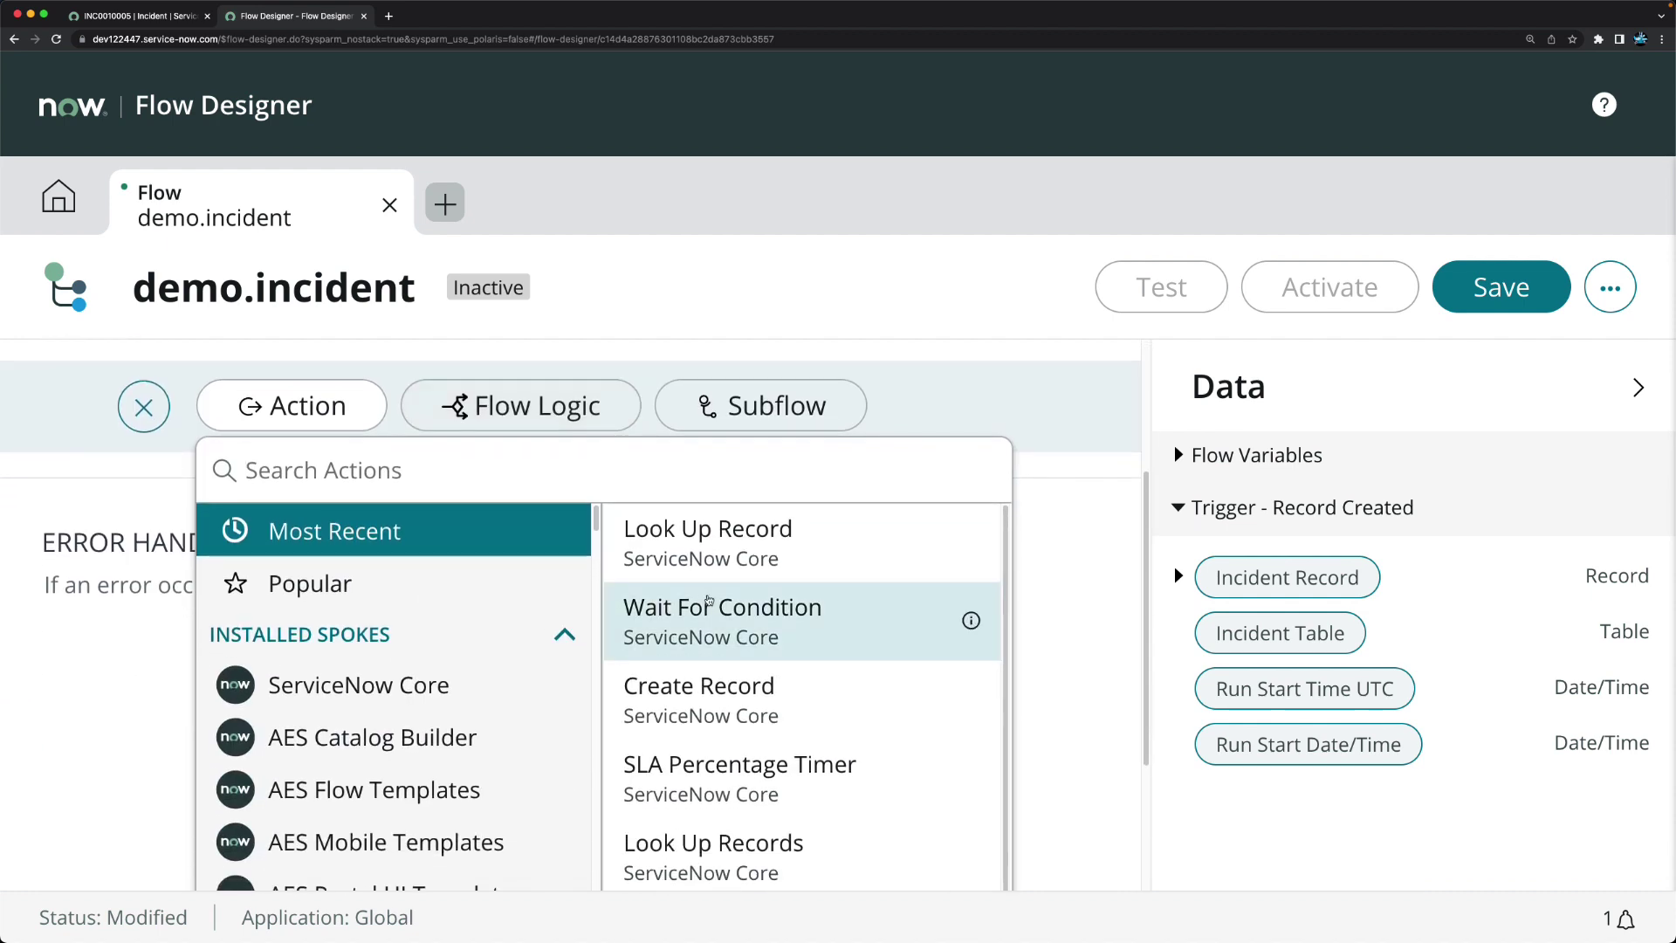
scroll(751, 611, "down", 3)
scroll(782, 699, "up", 3)
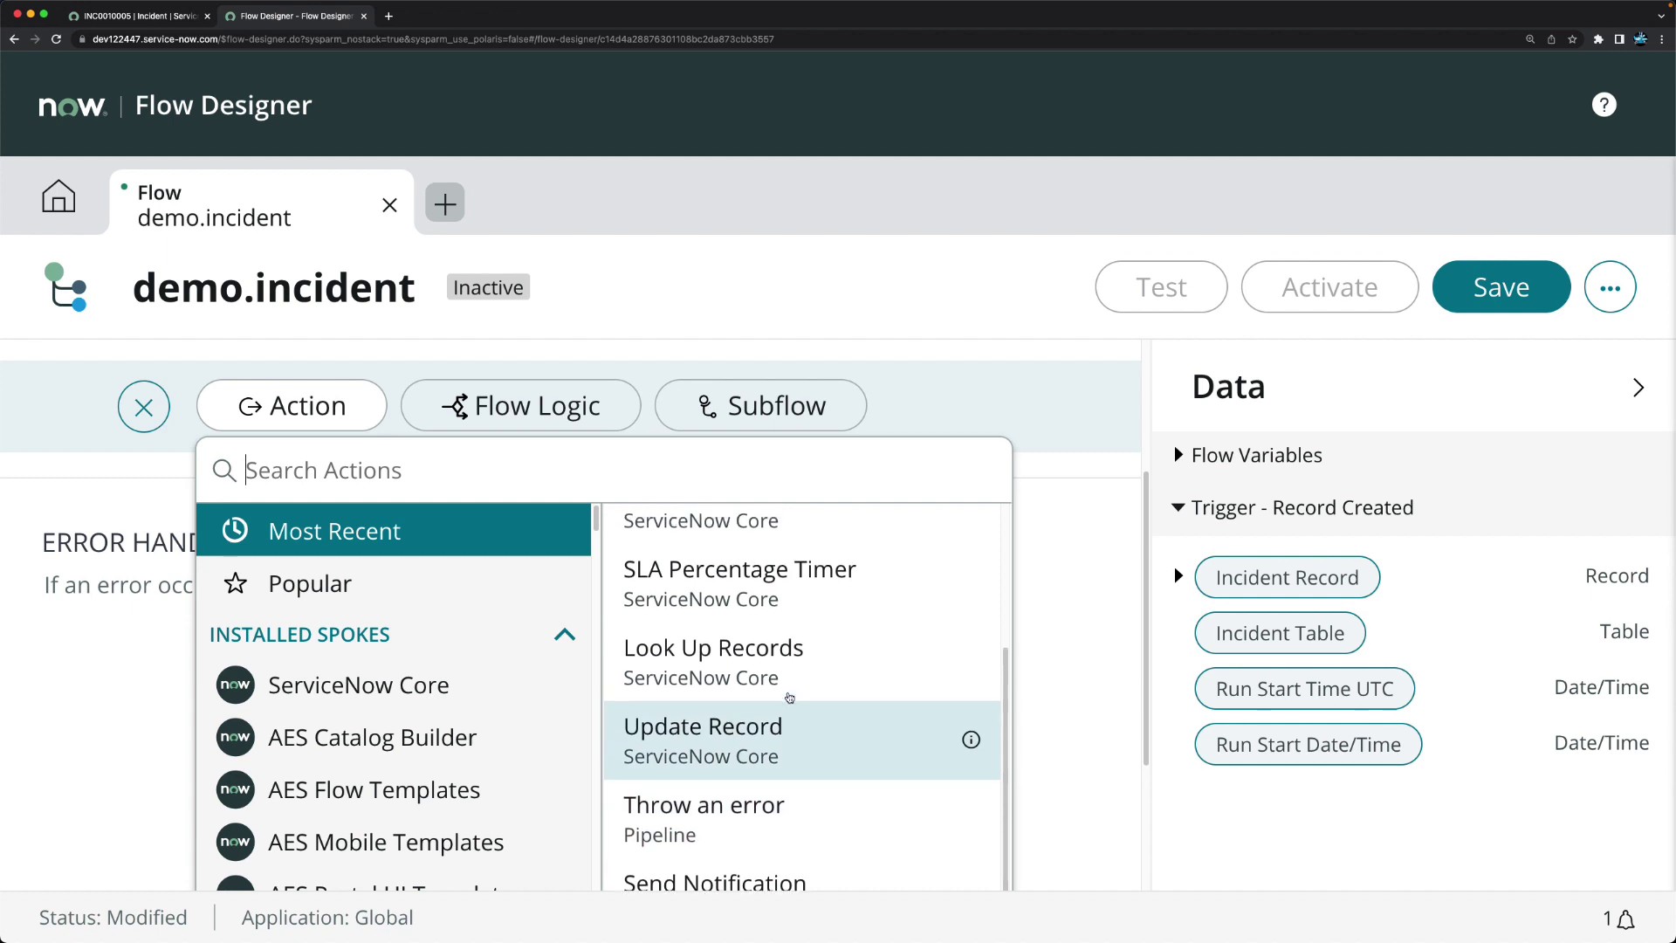
type("email")
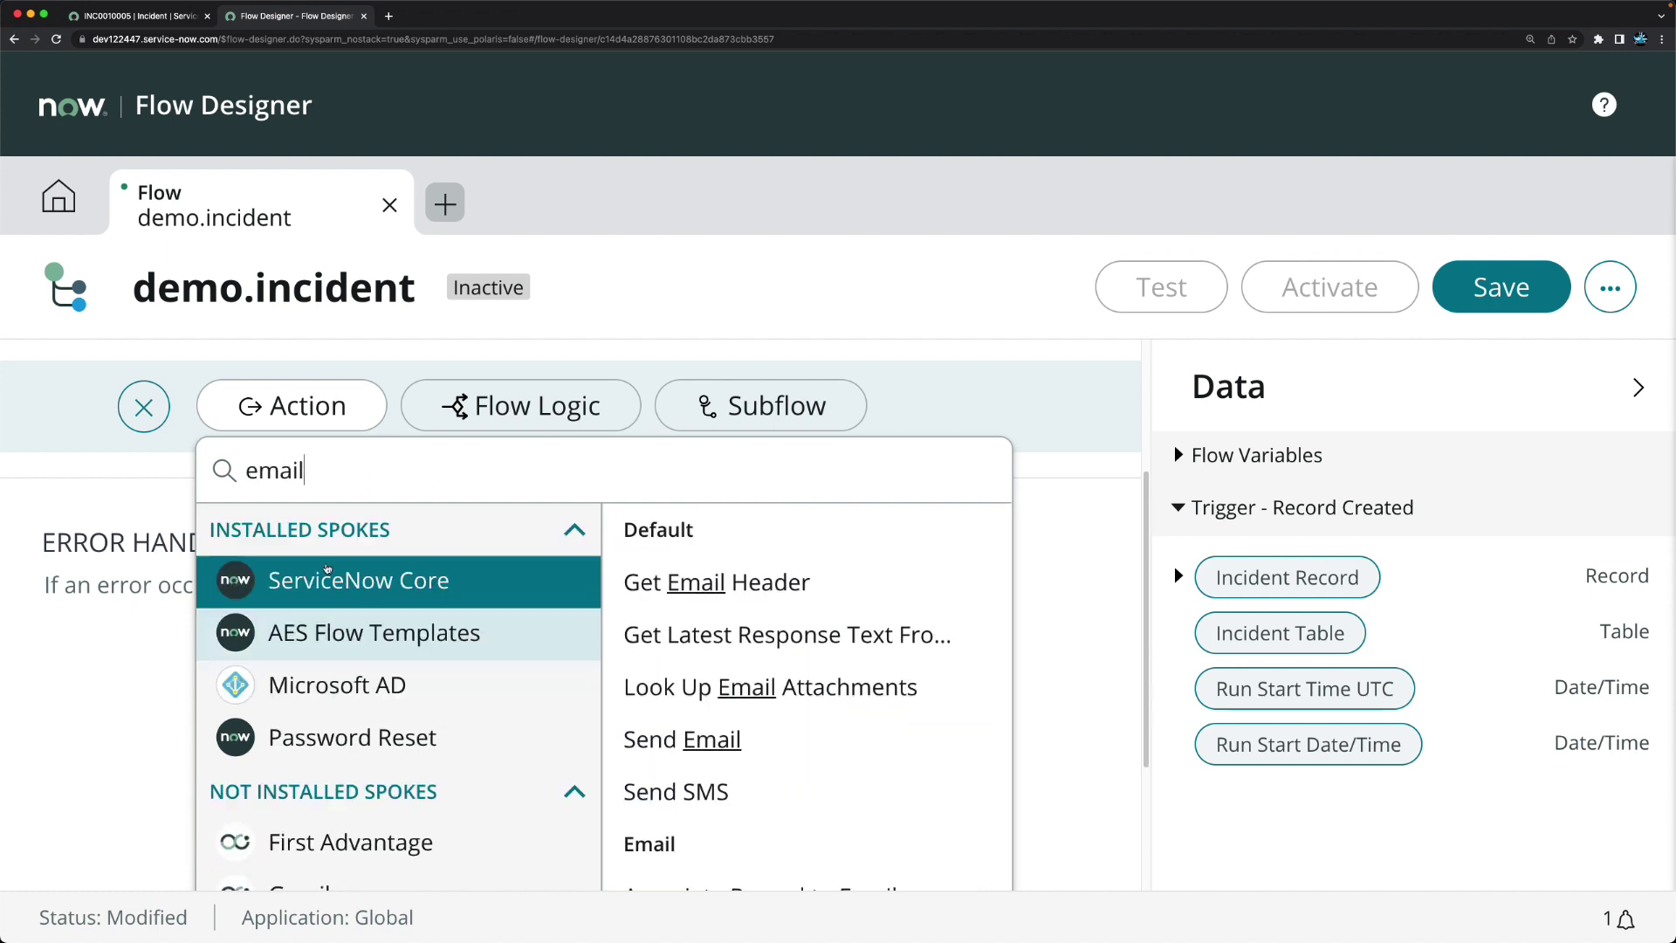
left_click(689, 749)
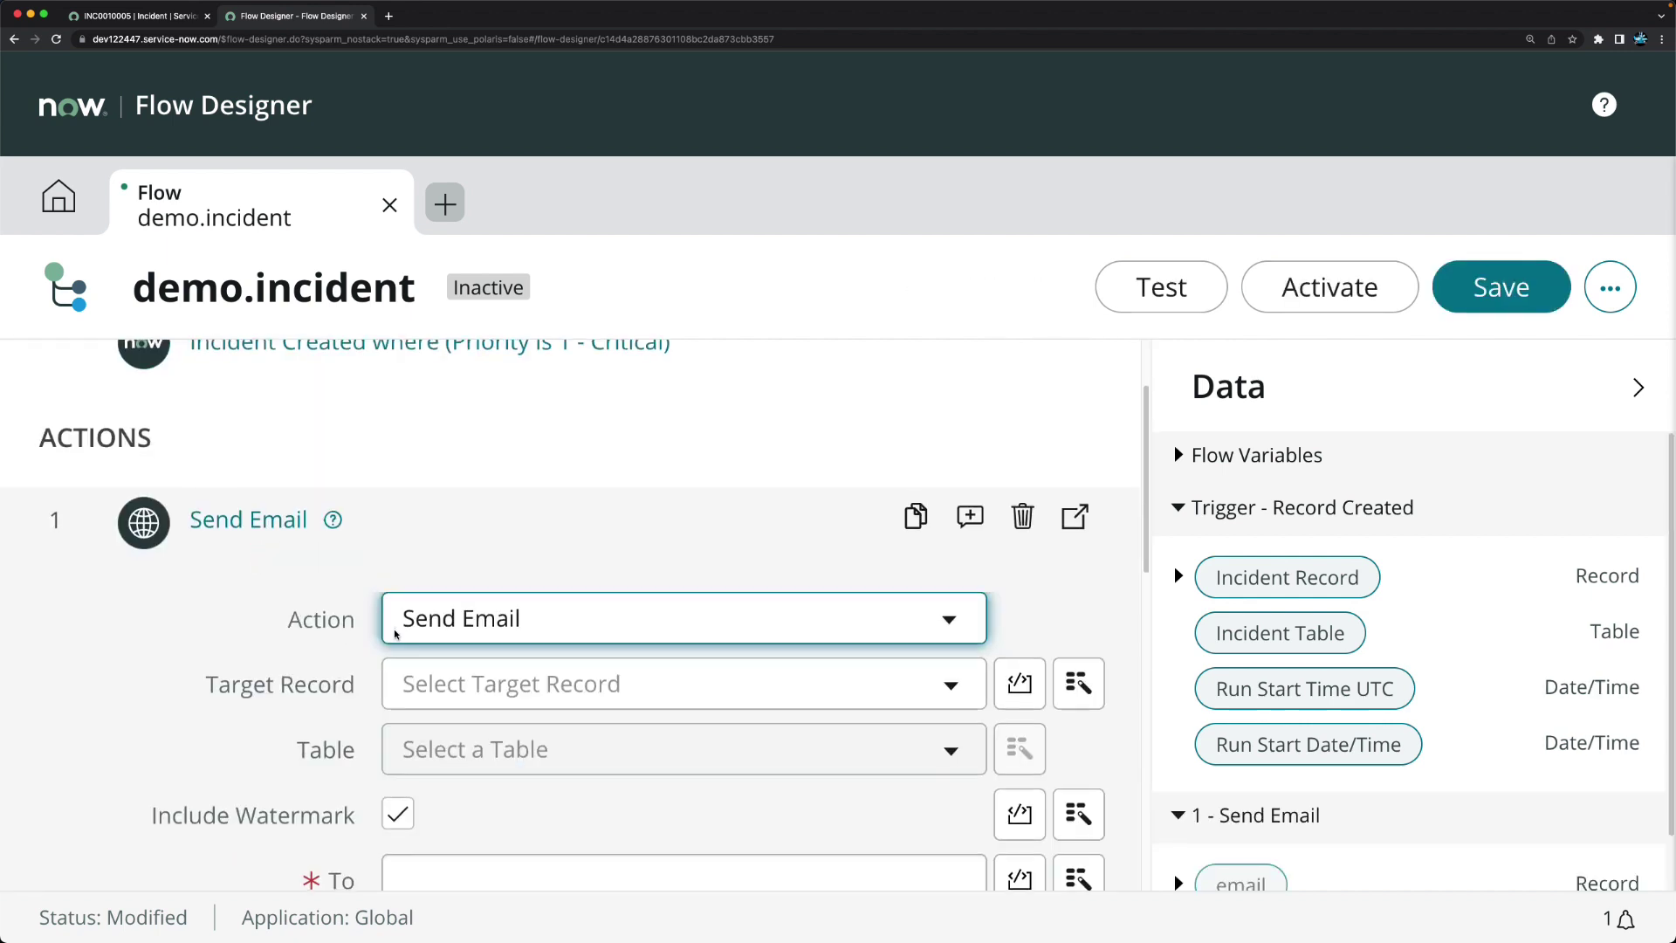
Step: Set the Send Email action's target record to the Incident Record from the Record Created trigger
scroll(615, 573, "down", 1)
scroll(614, 574, "up", 1)
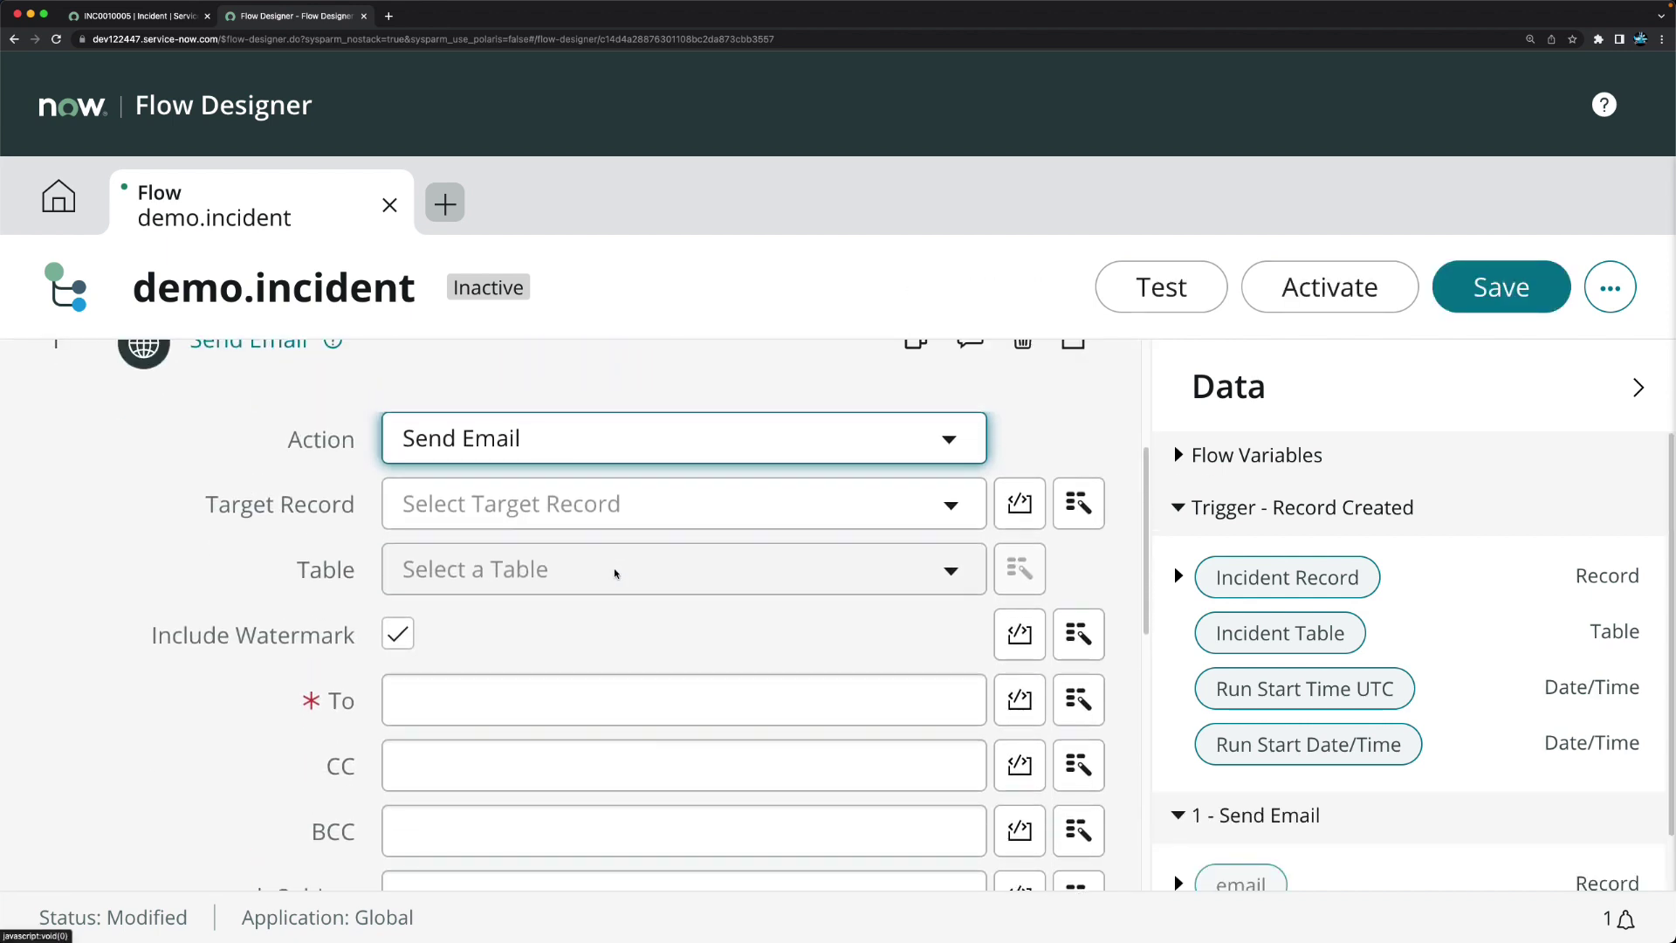
left_click(1082, 507)
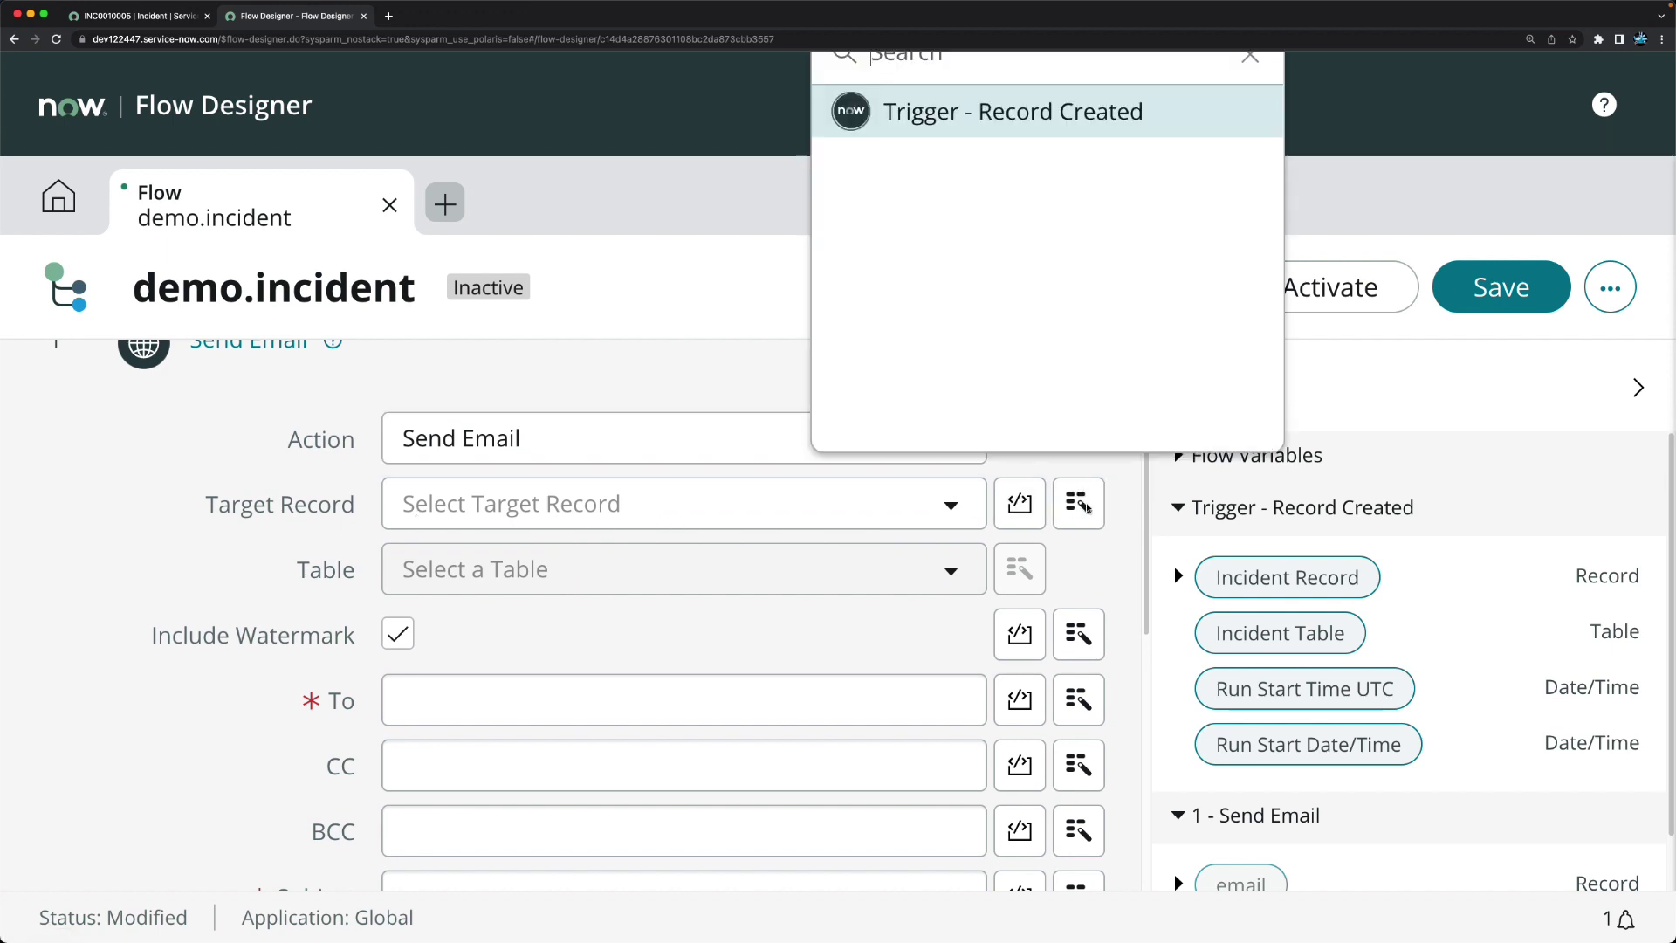
left_click(1083, 119)
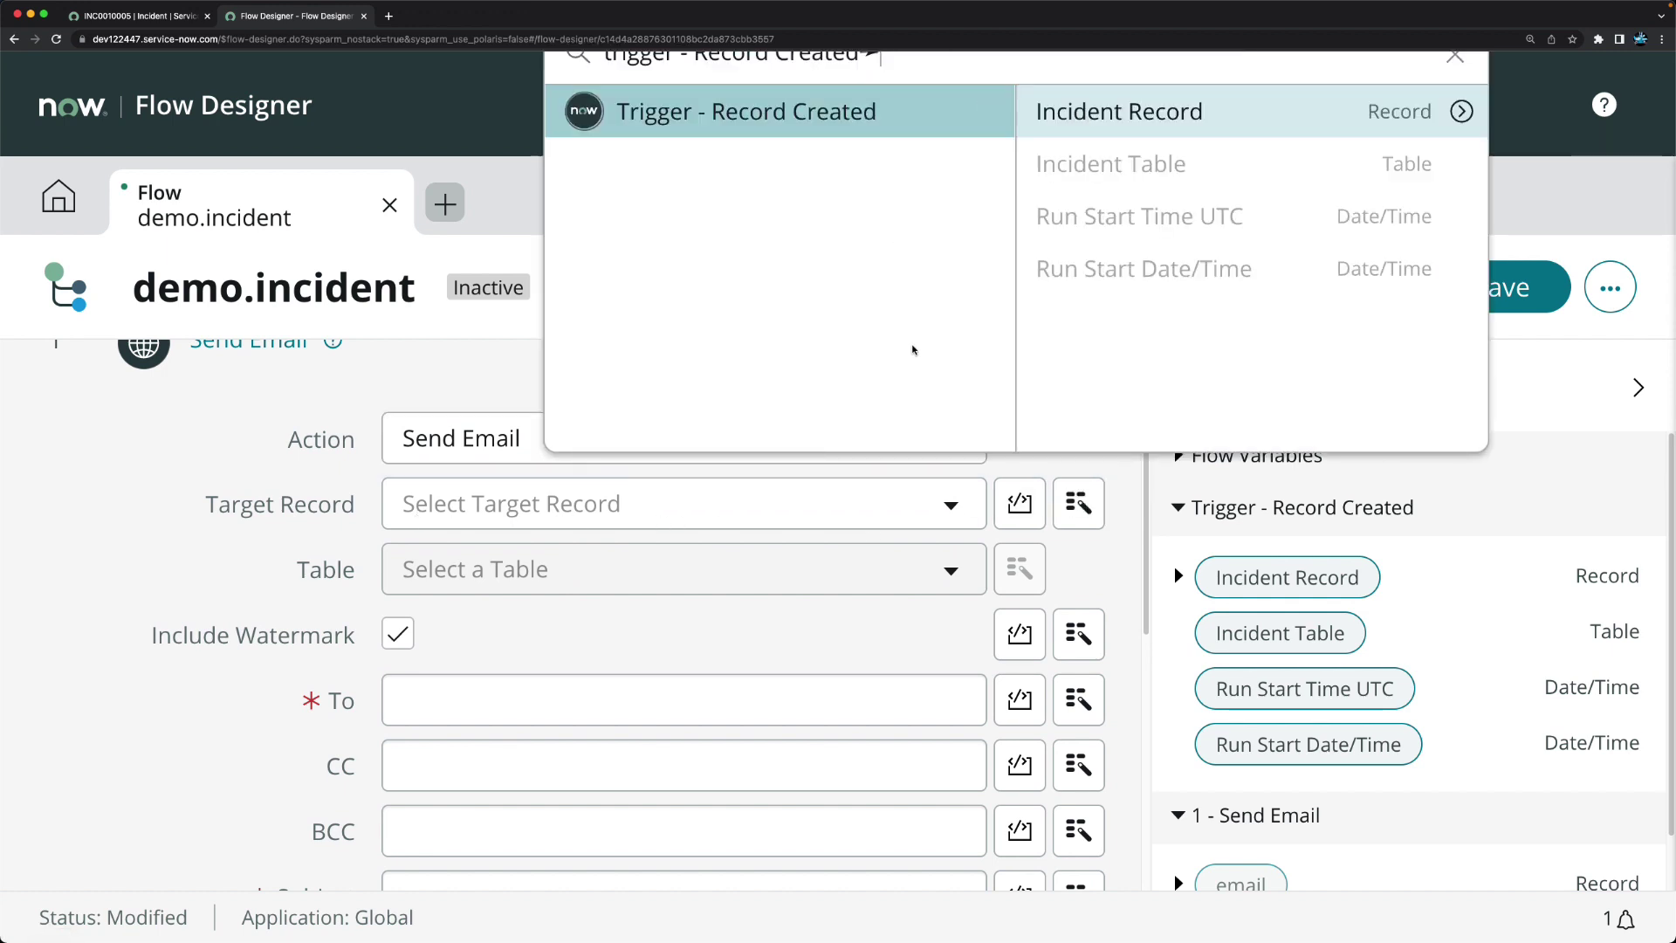
left_click(1170, 113)
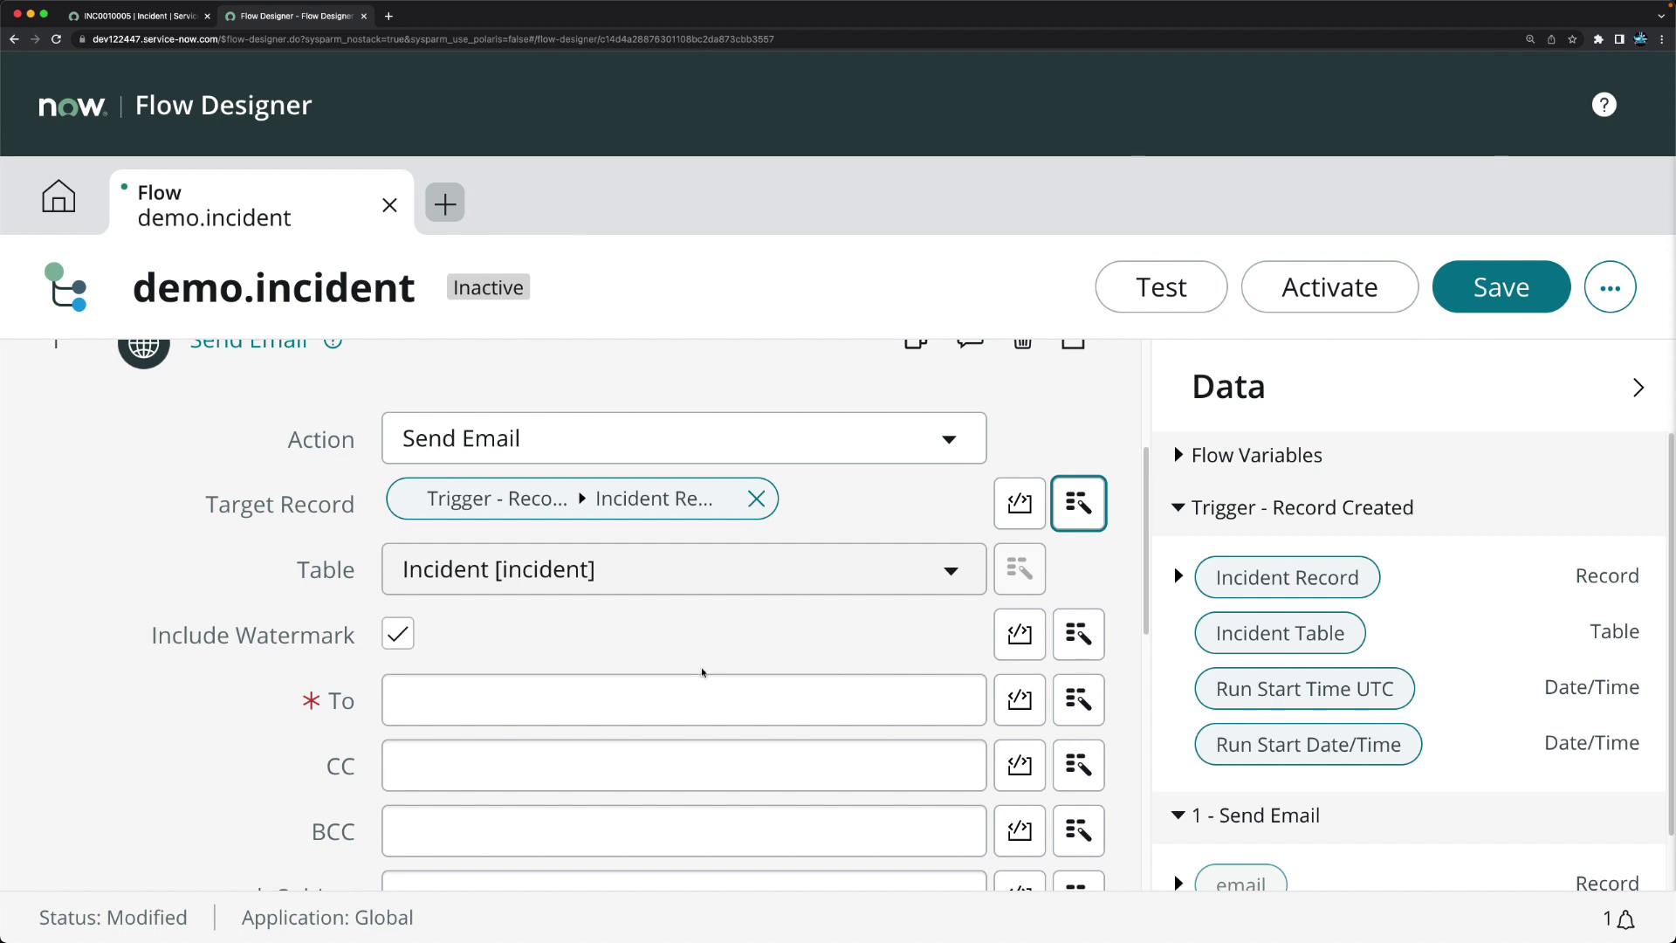
Step: Set the Send Email action's To recipient to the Email of the trigger Incident Record's Assigned to user
scroll(703, 672, "down", 3)
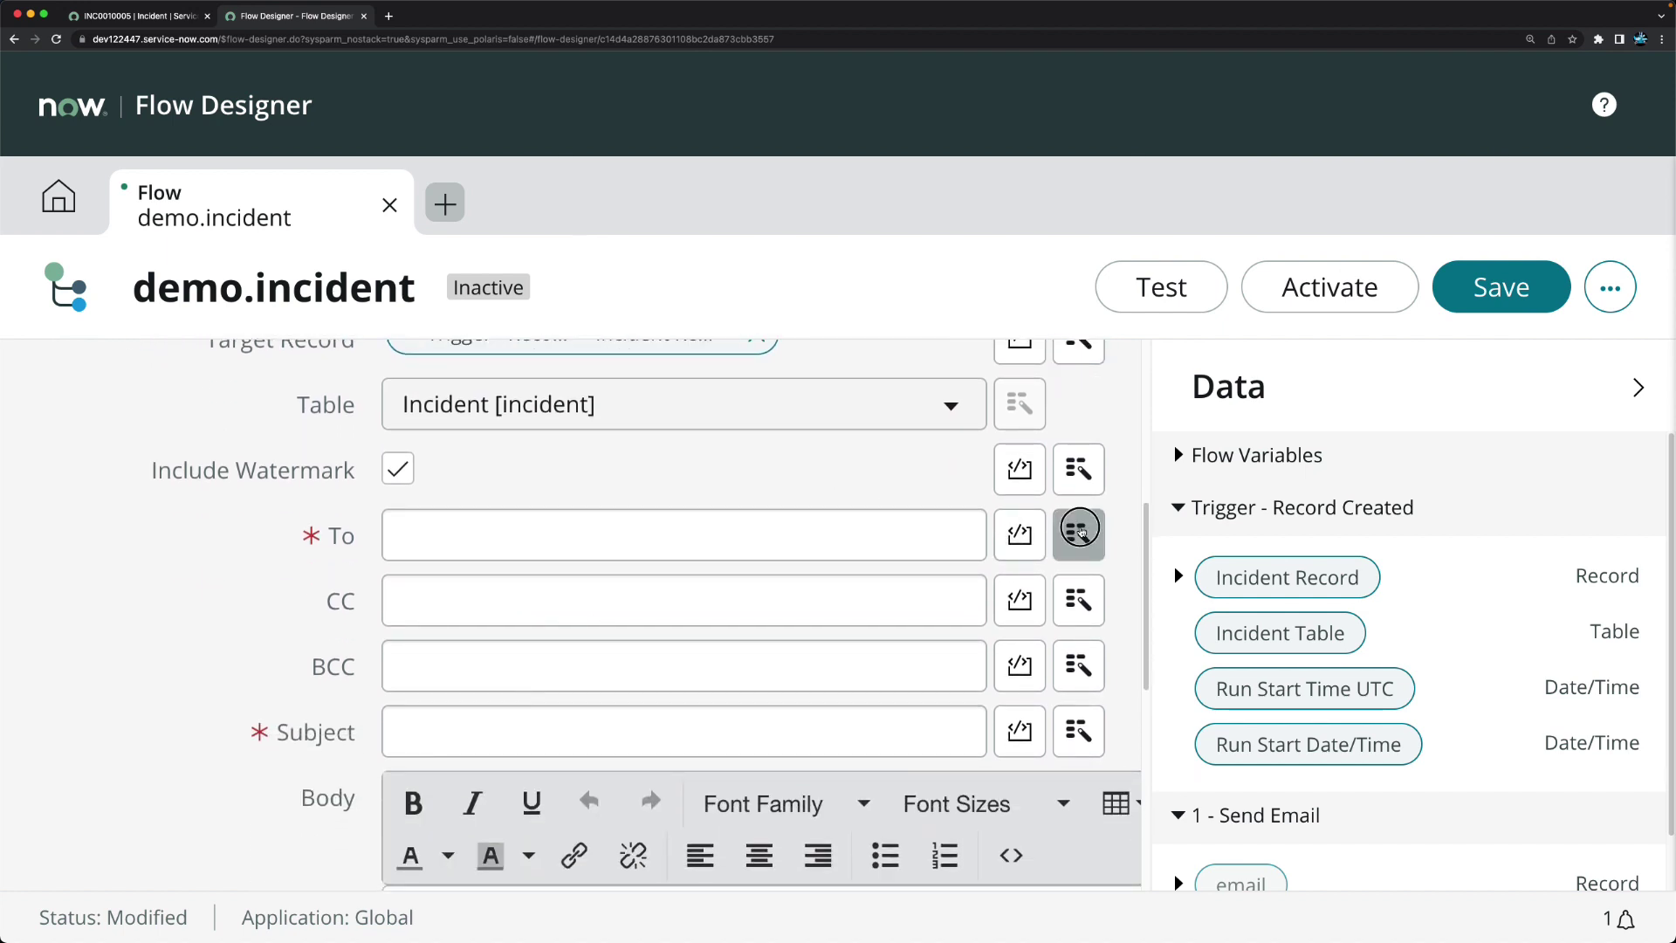
left_click(1079, 532)
left_click(1033, 151)
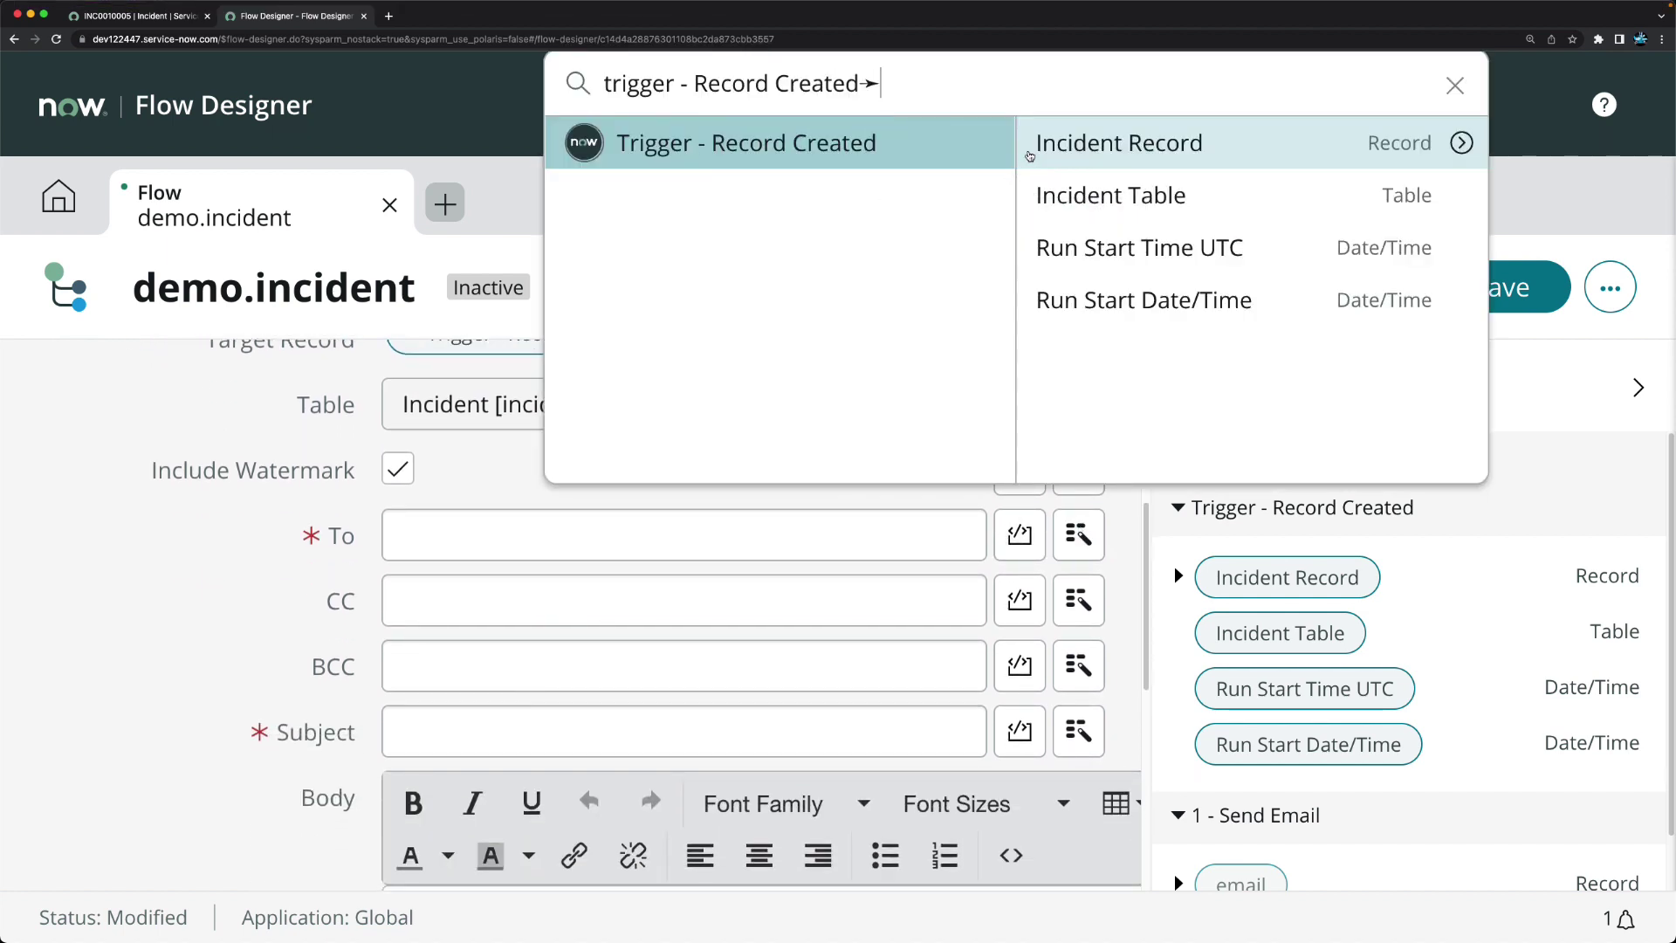
left_click(1269, 142)
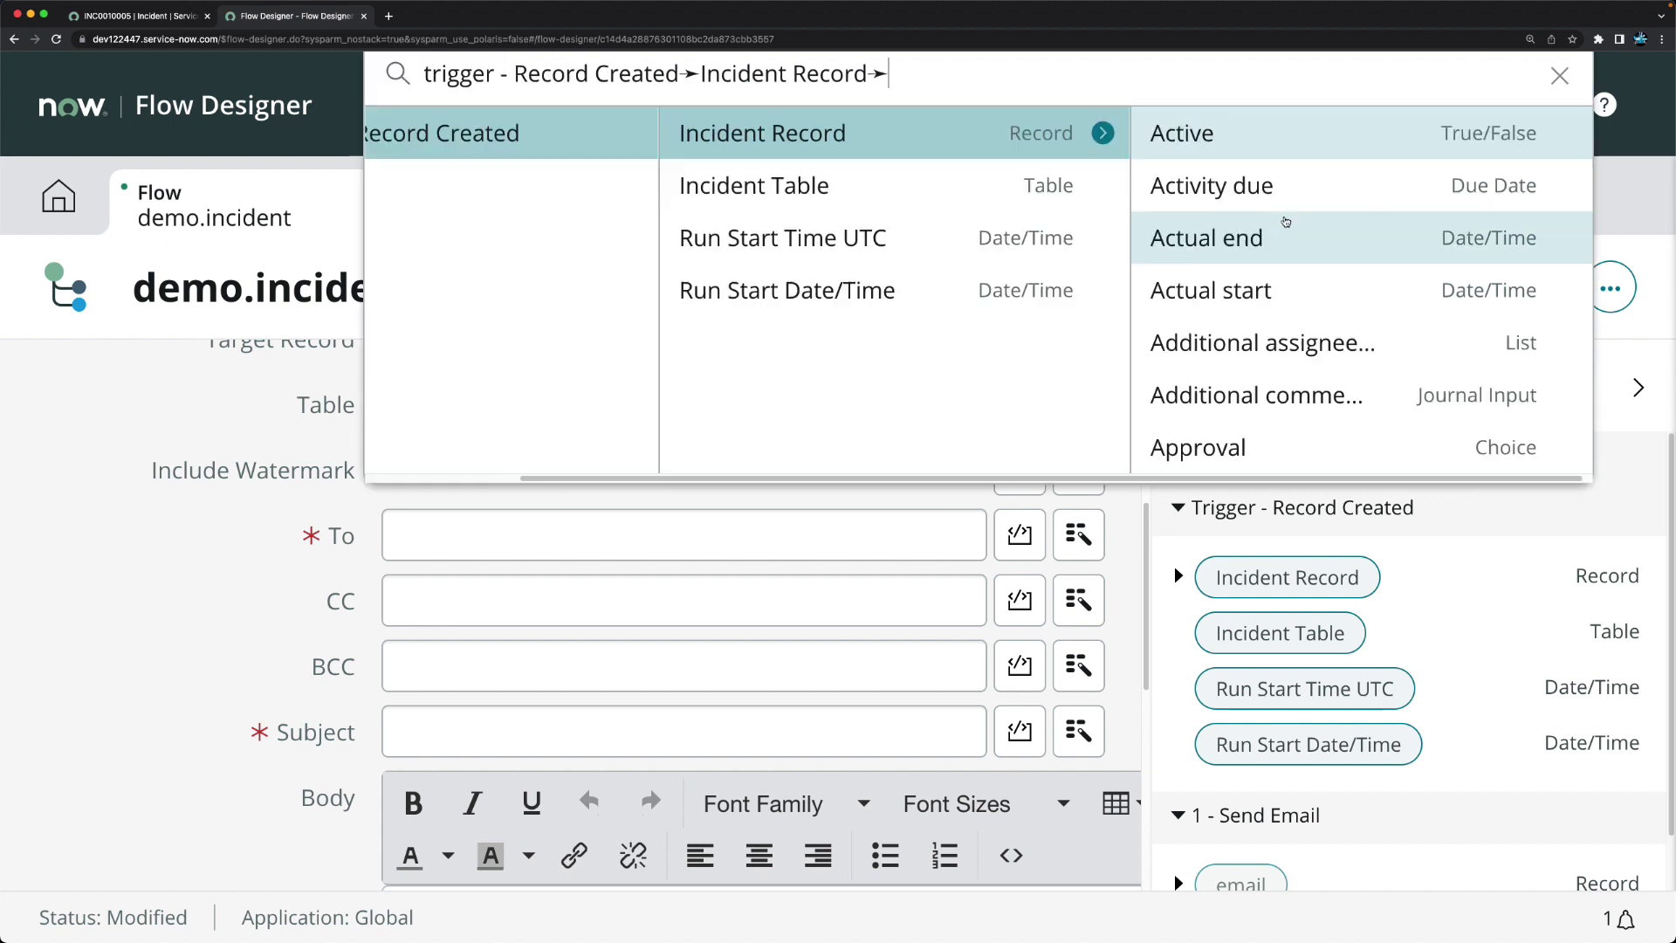
scroll(1270, 341, "down", 3)
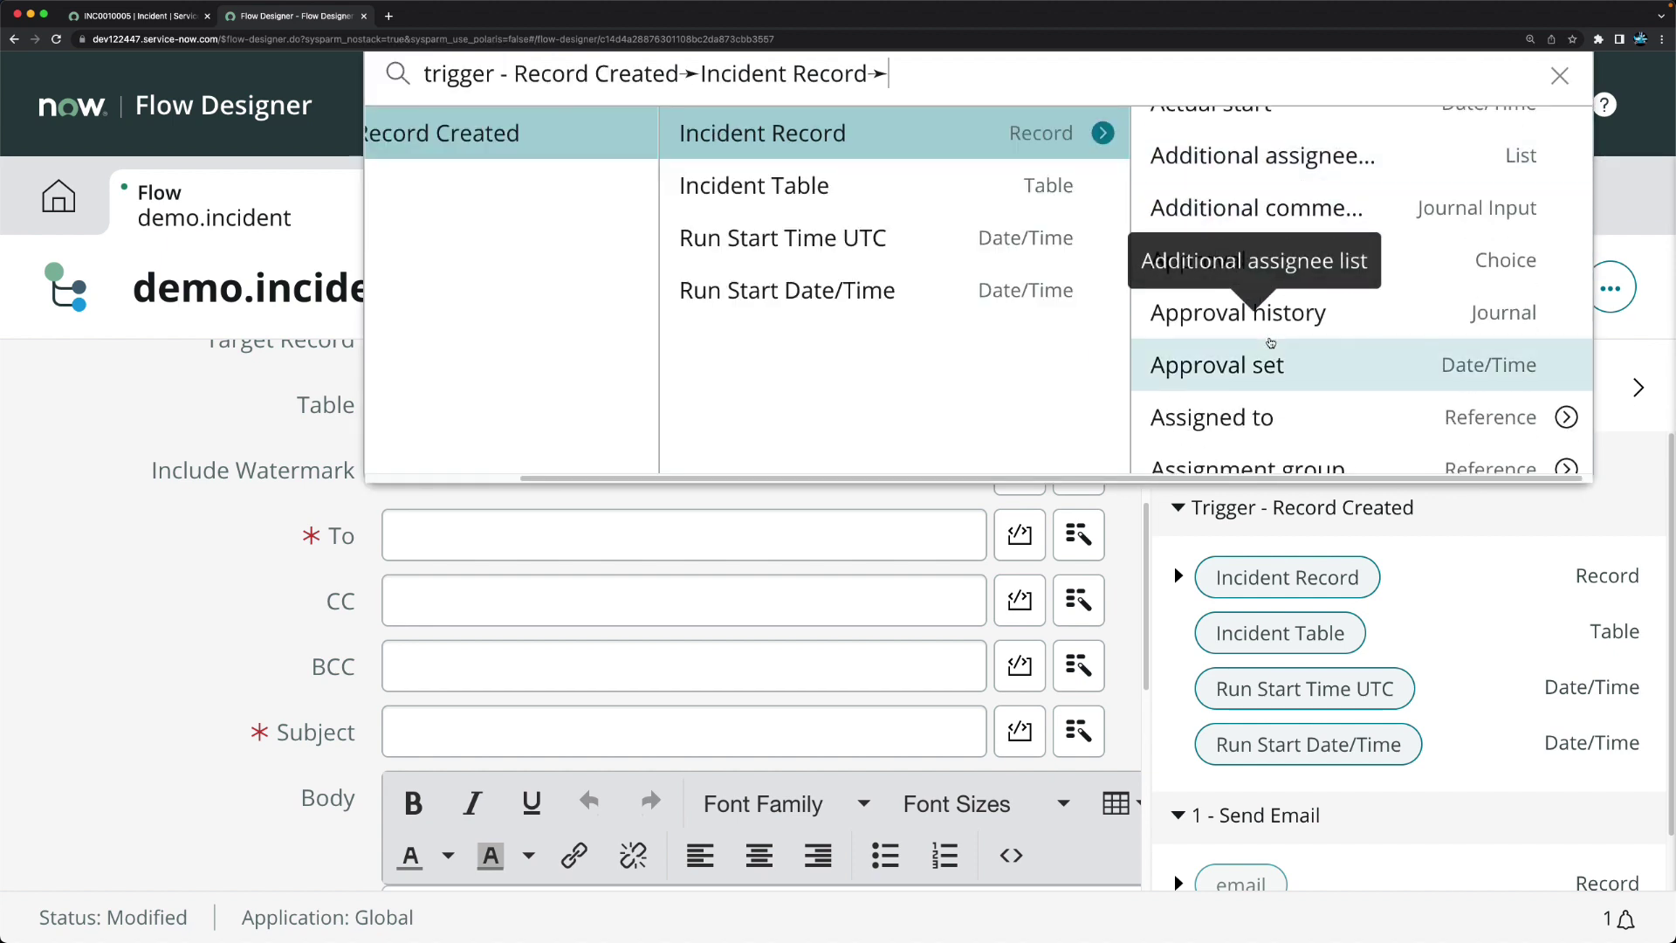
scroll(1270, 342, "down", 3)
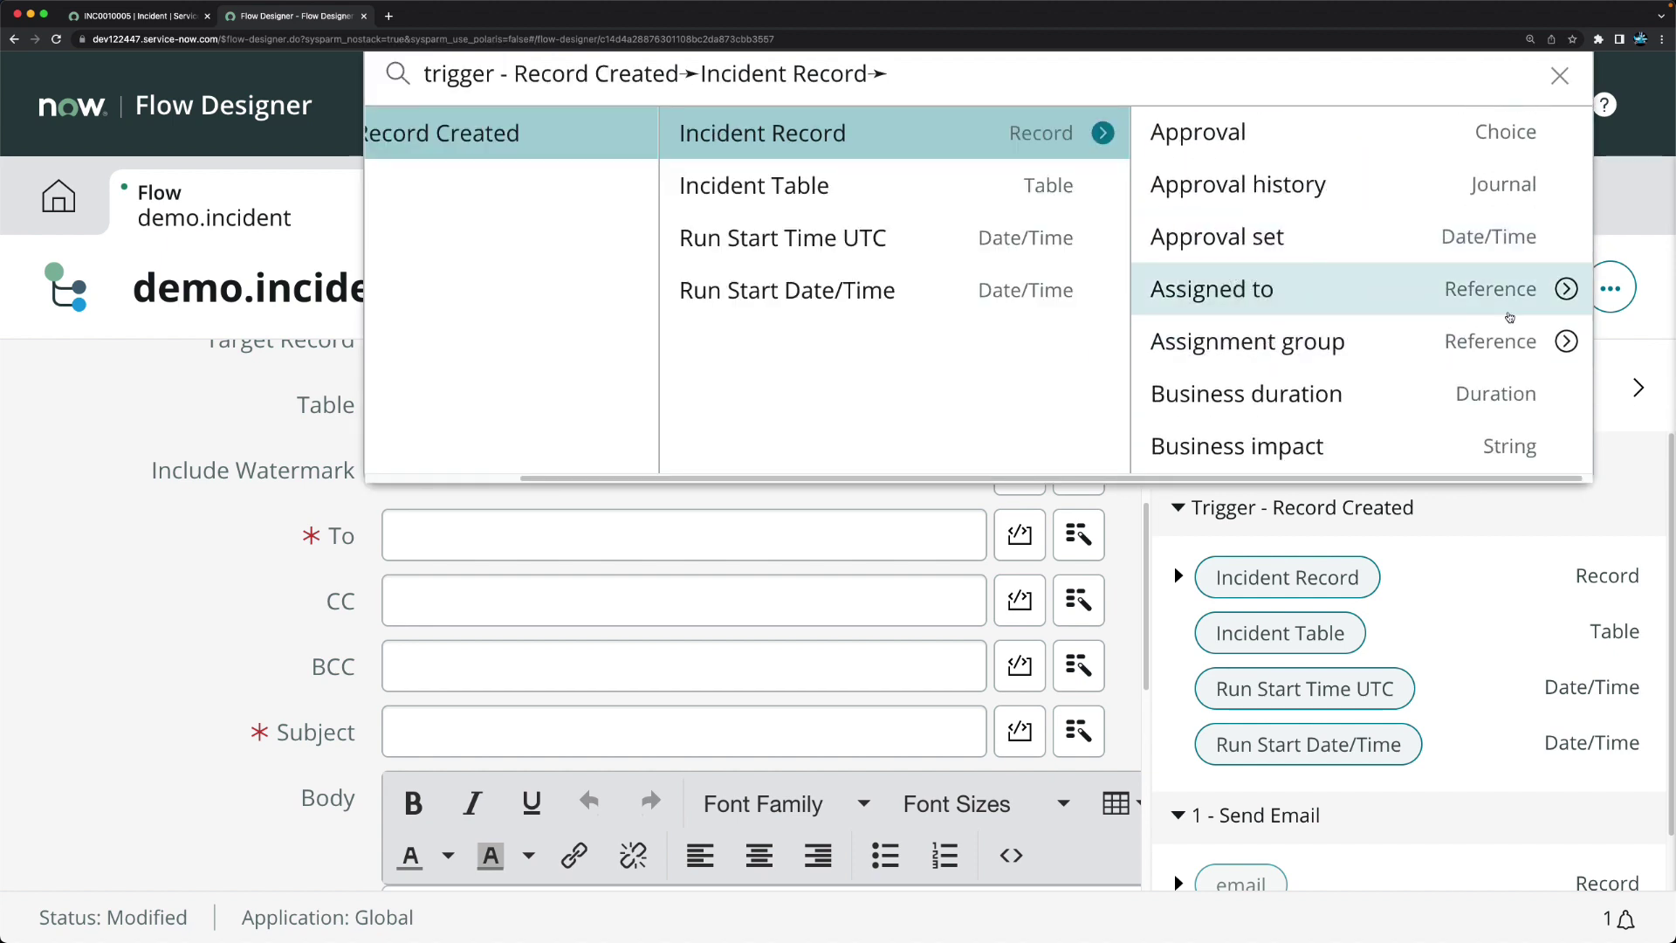
left_click(1505, 297)
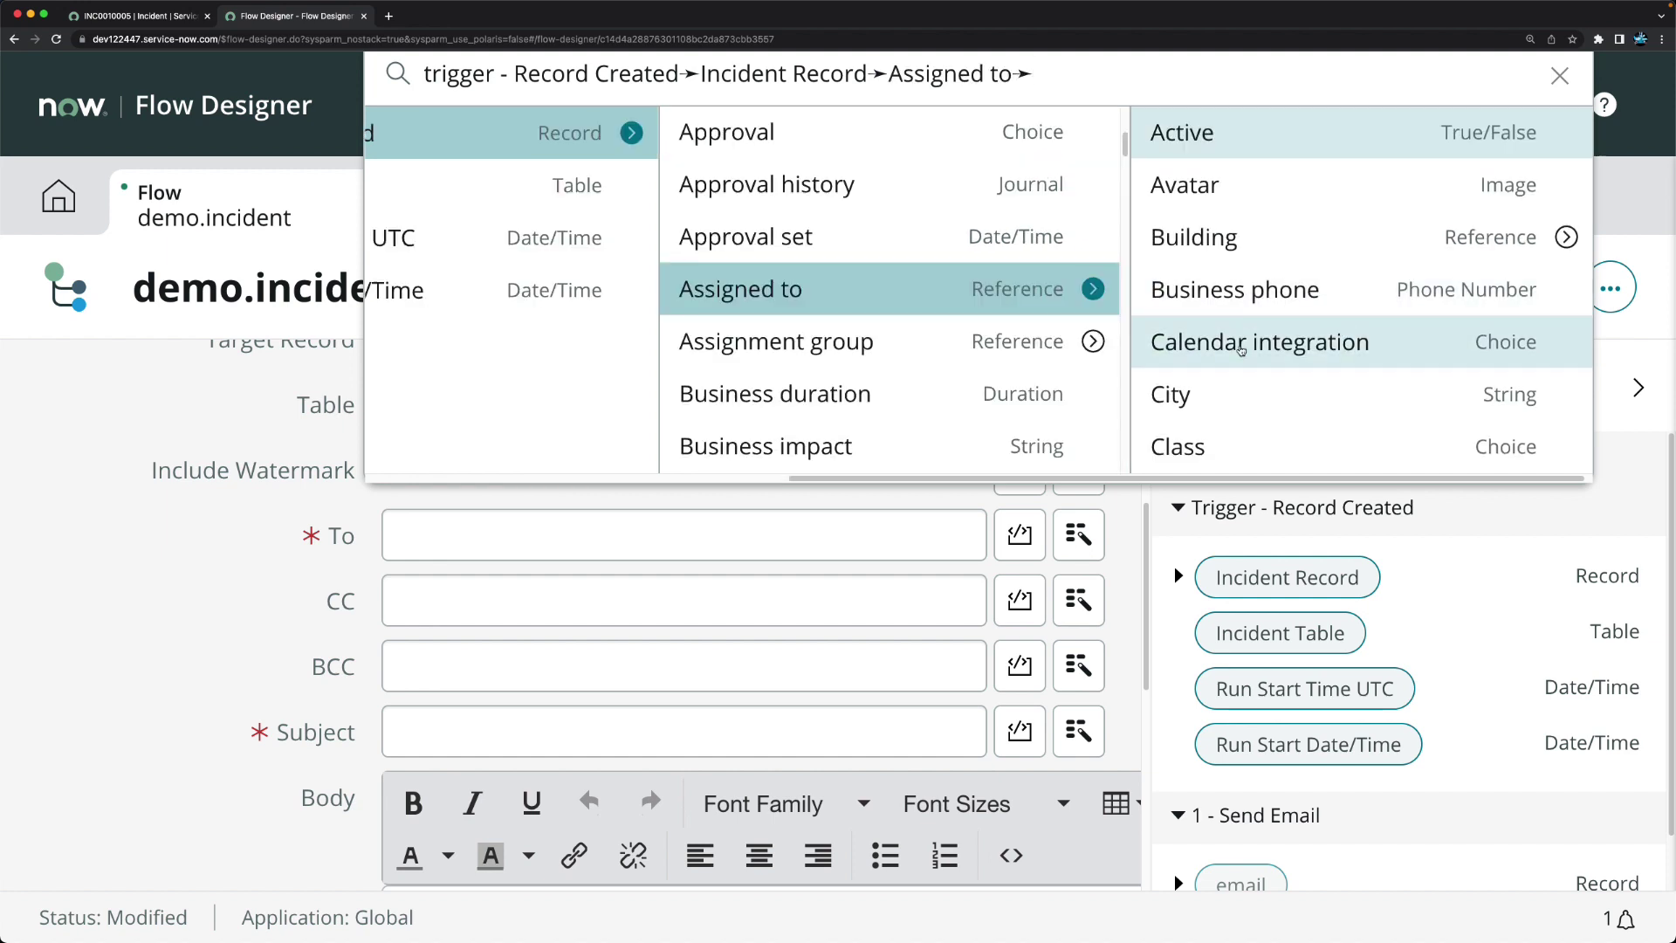
scroll(1242, 350, "down", 10)
scroll(1241, 350, "down", 3)
scroll(1257, 345, "up", 6)
scroll(1260, 343, "up", 3)
scroll(1260, 343, "down", 6)
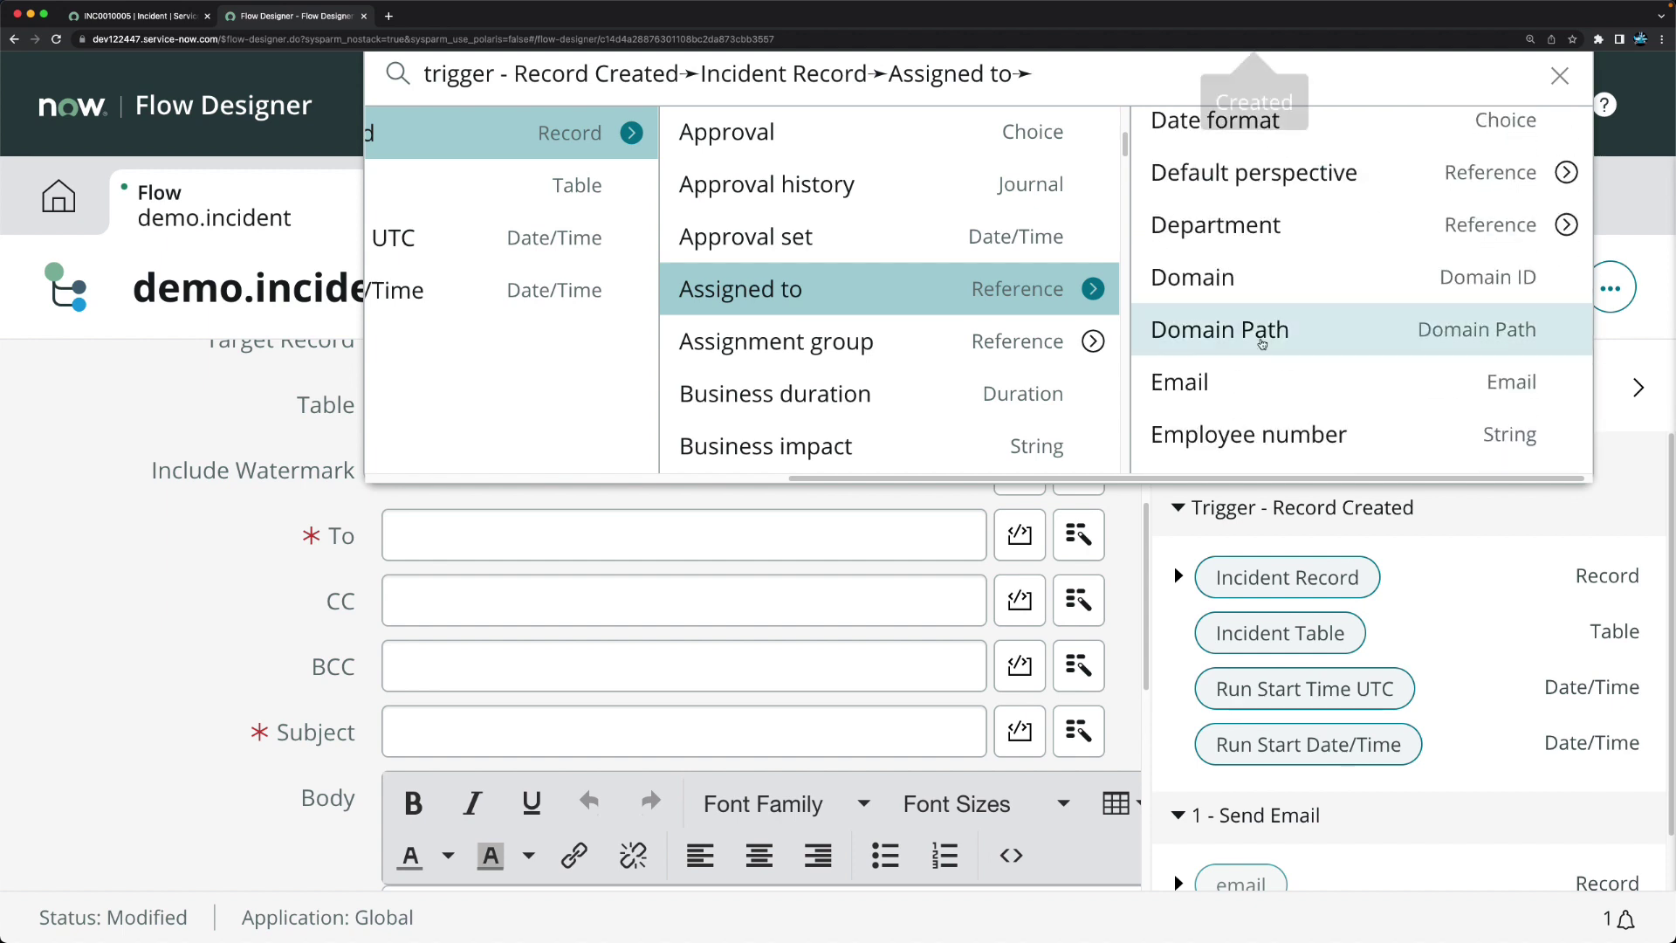
left_click(1220, 382)
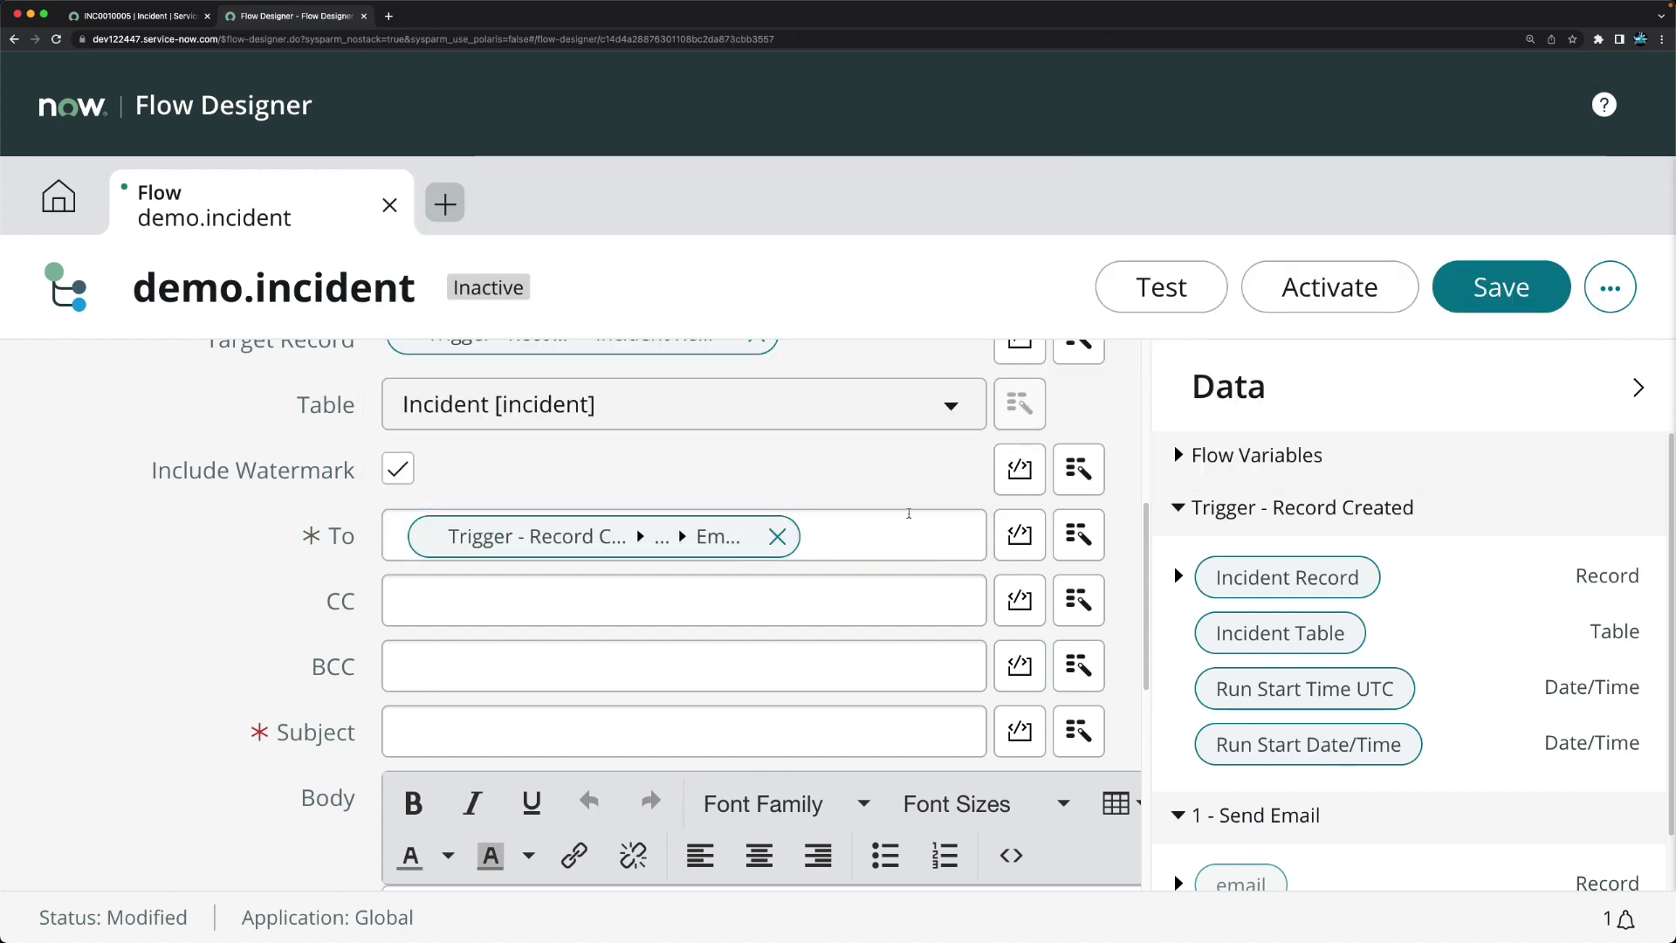
Step: Enter "Incident is P1" as the subject of the Send Email action
scroll(558, 690, "down", 3)
left_click(508, 529)
type("Demo Ini")
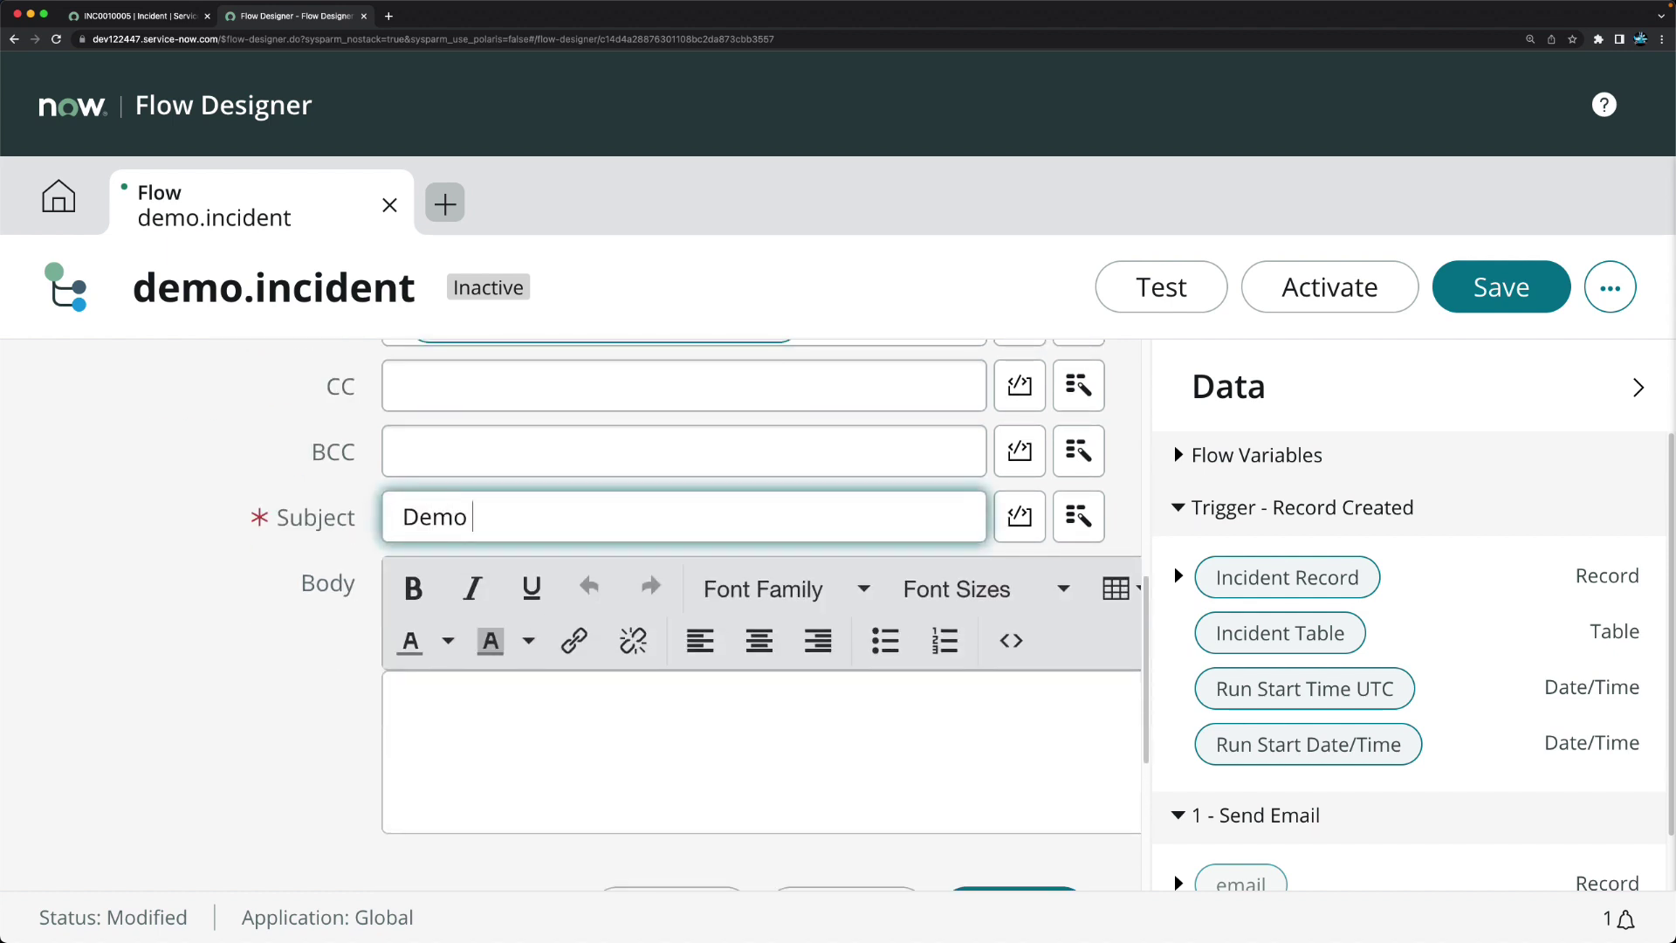
key("BackSpace")
key("BackSpace")
key("BackSpace")
key("BackSpace")
key("BackSpace")
key("BackSpace")
key("BackSpace")
key("BackSpace")
type("Incdi")
type("e")
key("BackSpace")
key("BackSpace")
key("BackSpace")
type("ident is p1")
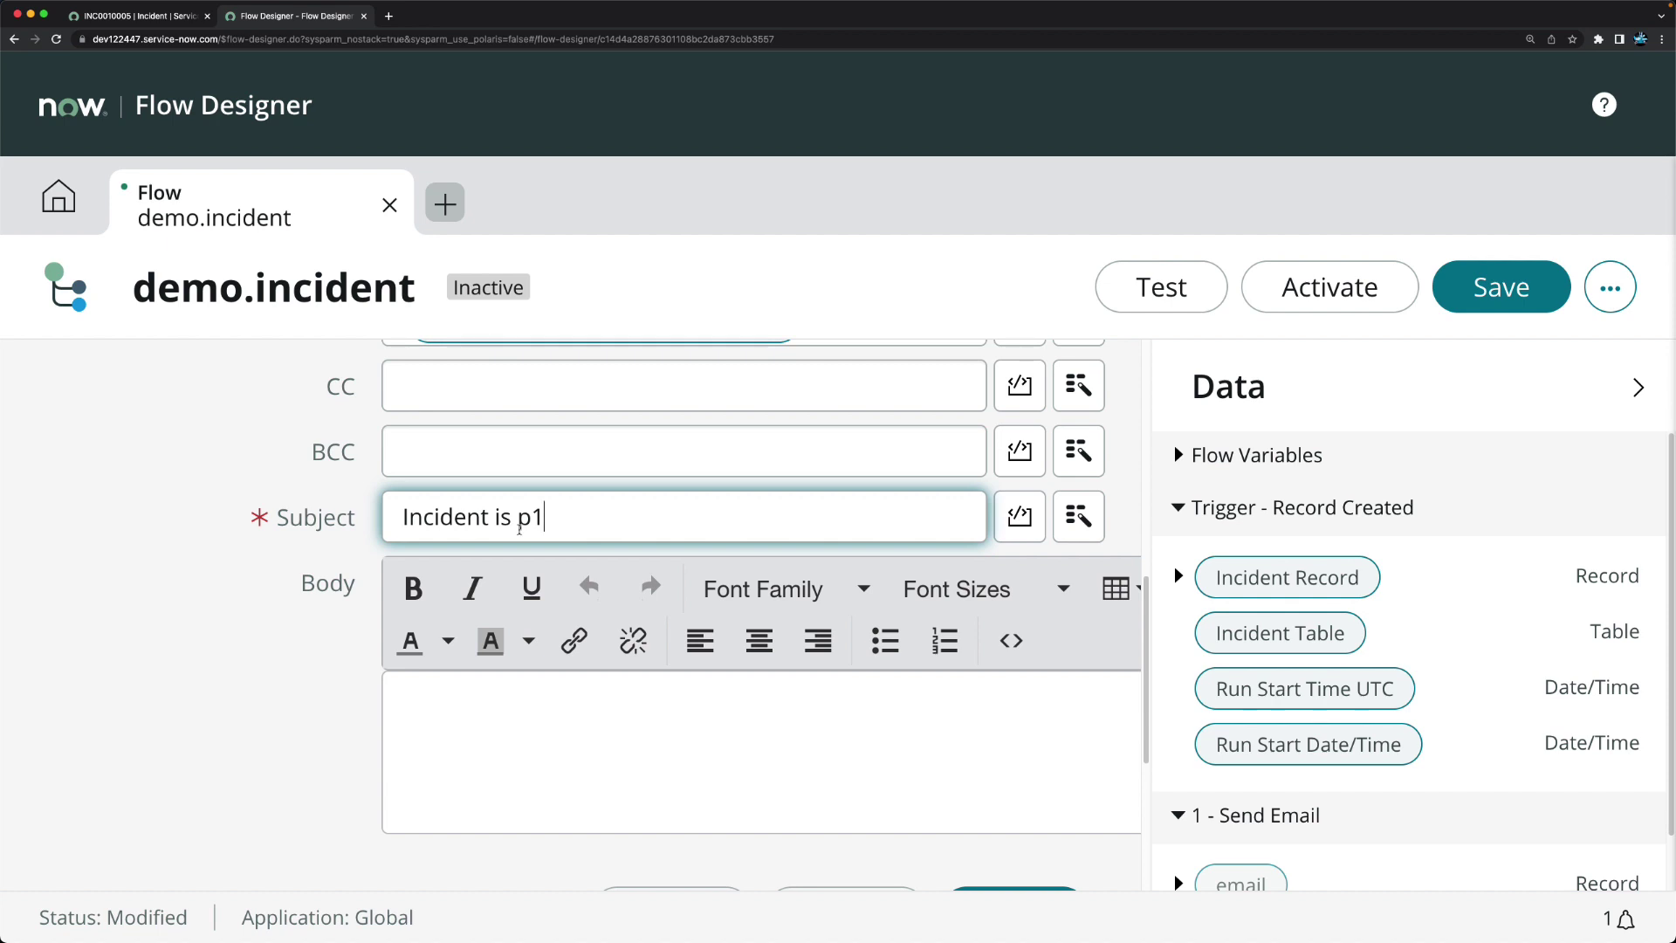
key("BackSpace")
key("BackSpace")
type("P1")
Step: Copy the subject text into the email body and finish editing the Send Email action
left_click_drag(545, 519, 345, 497)
key("super+c")
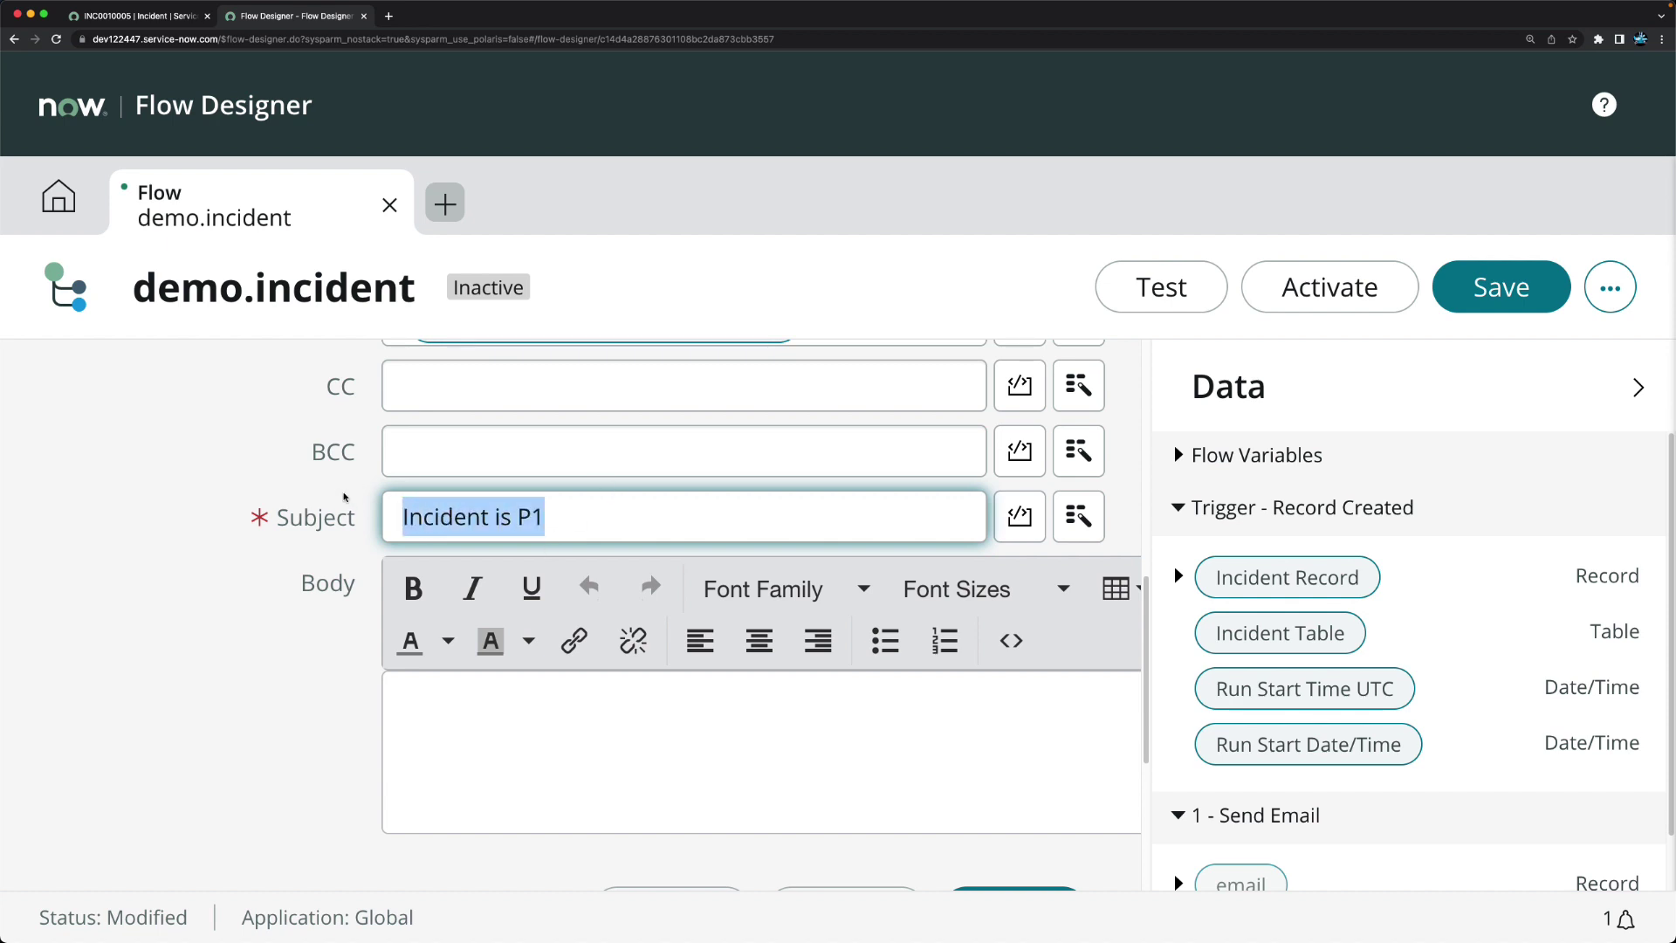
left_click(435, 703)
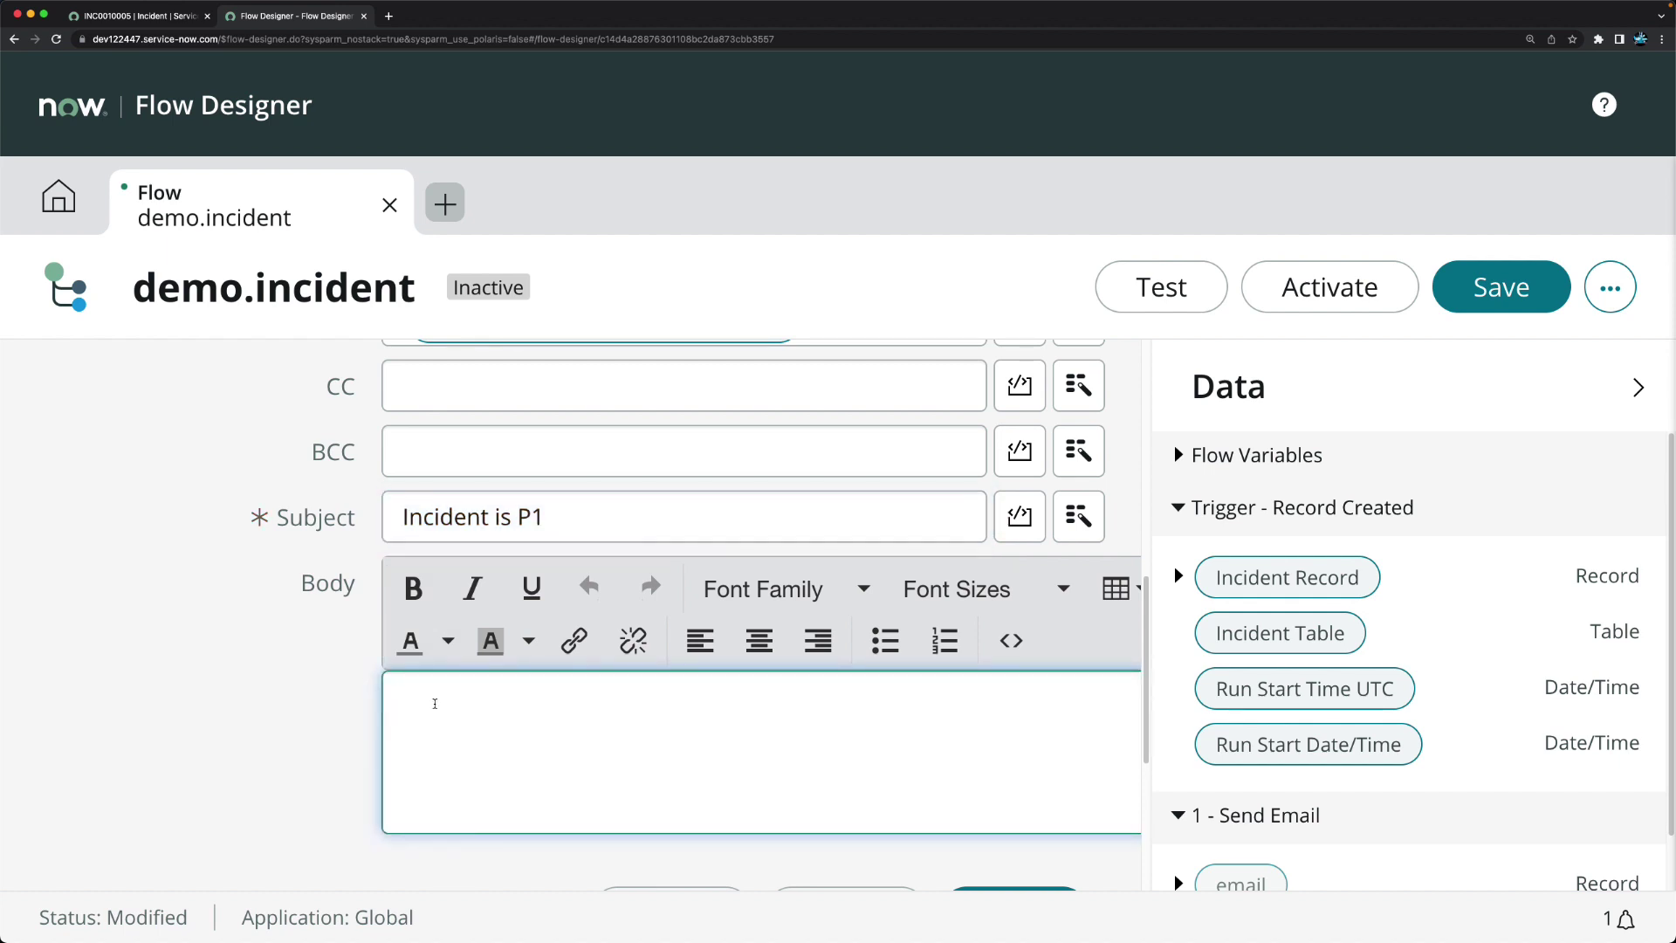
key("super+v")
scroll(991, 748, "down", 3)
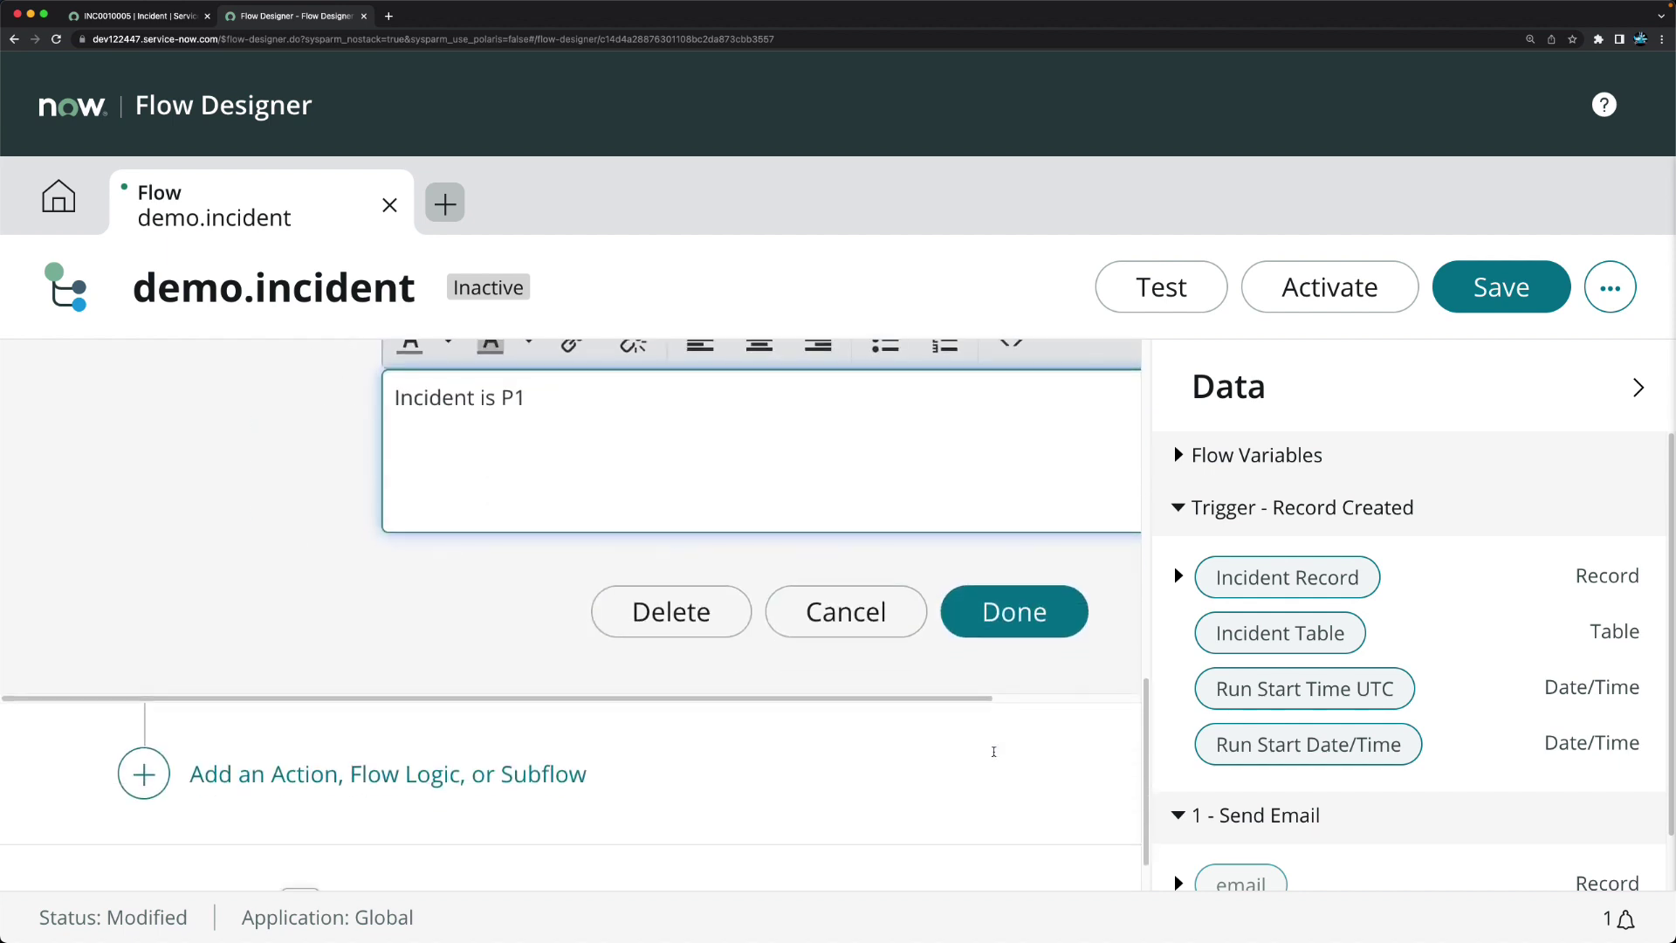
left_click(1027, 656)
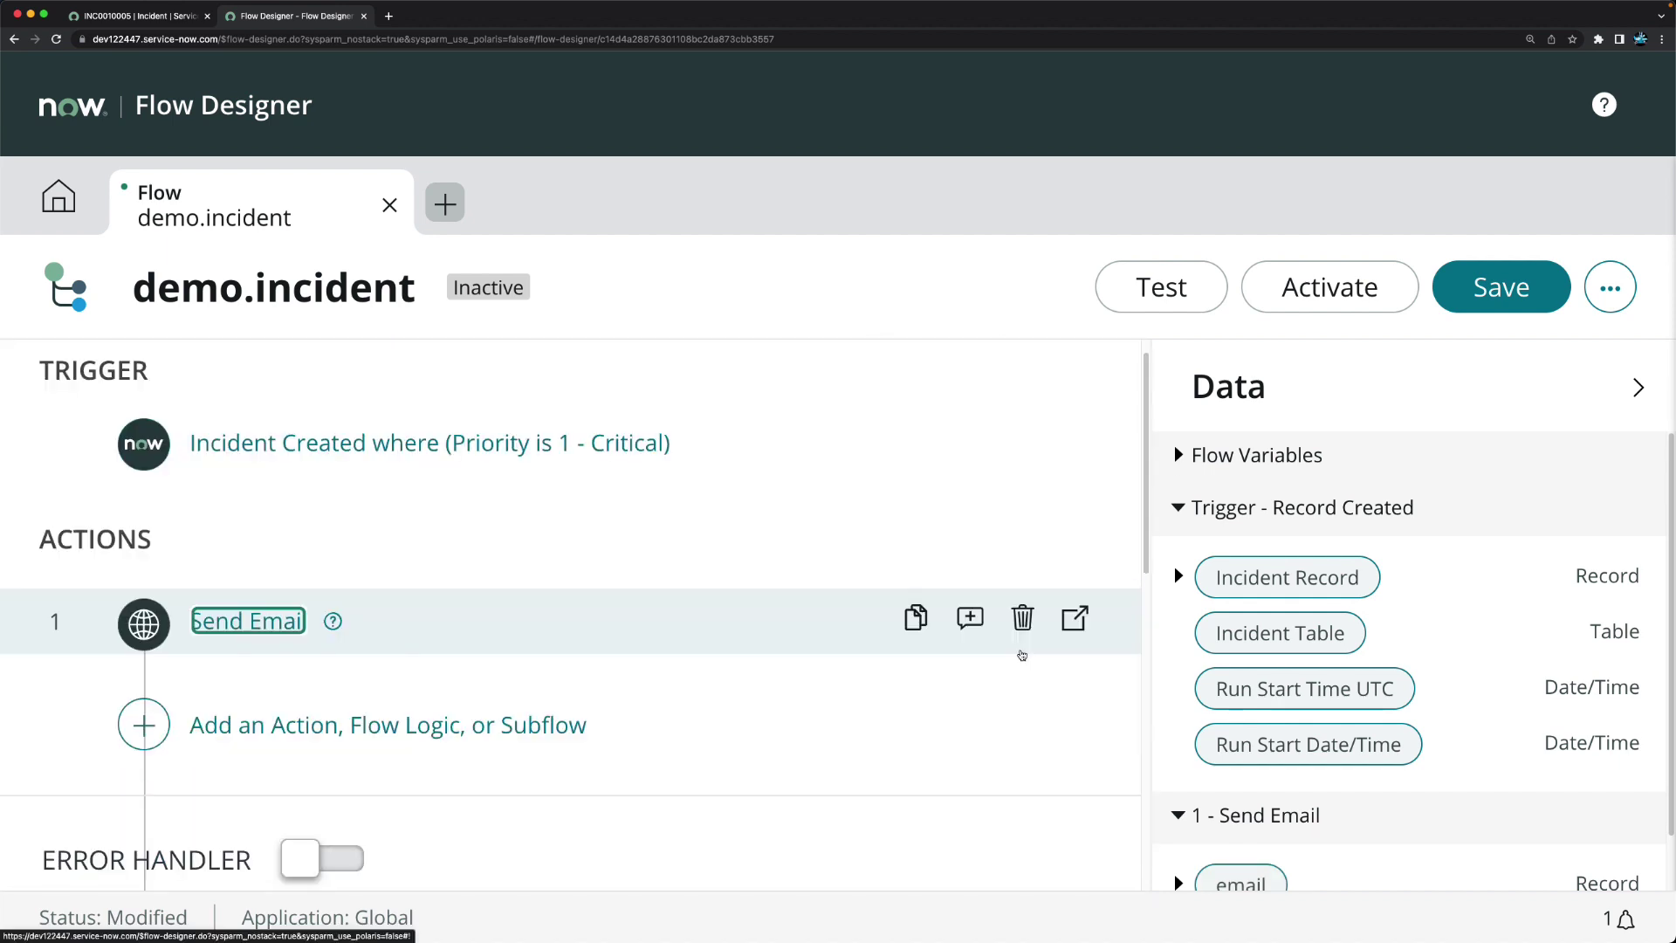
Step: Add a Wait For Condition action after Send Email, searching the actions for "wait"
scroll(524, 610, "down", 1)
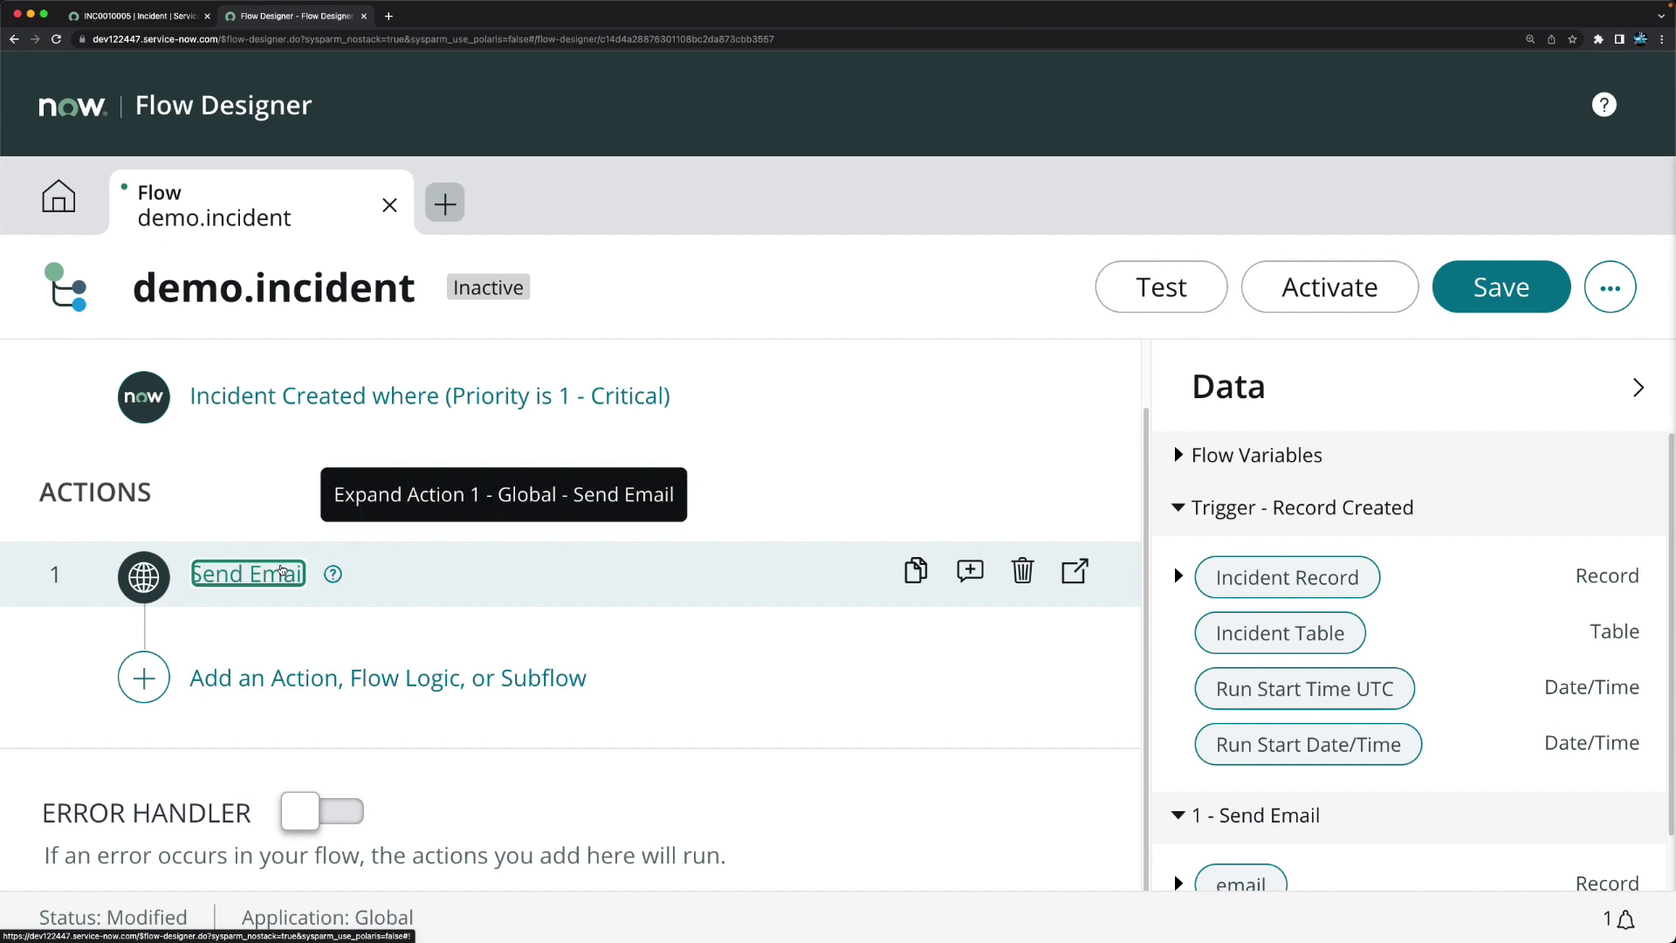
left_click(284, 680)
left_click(314, 675)
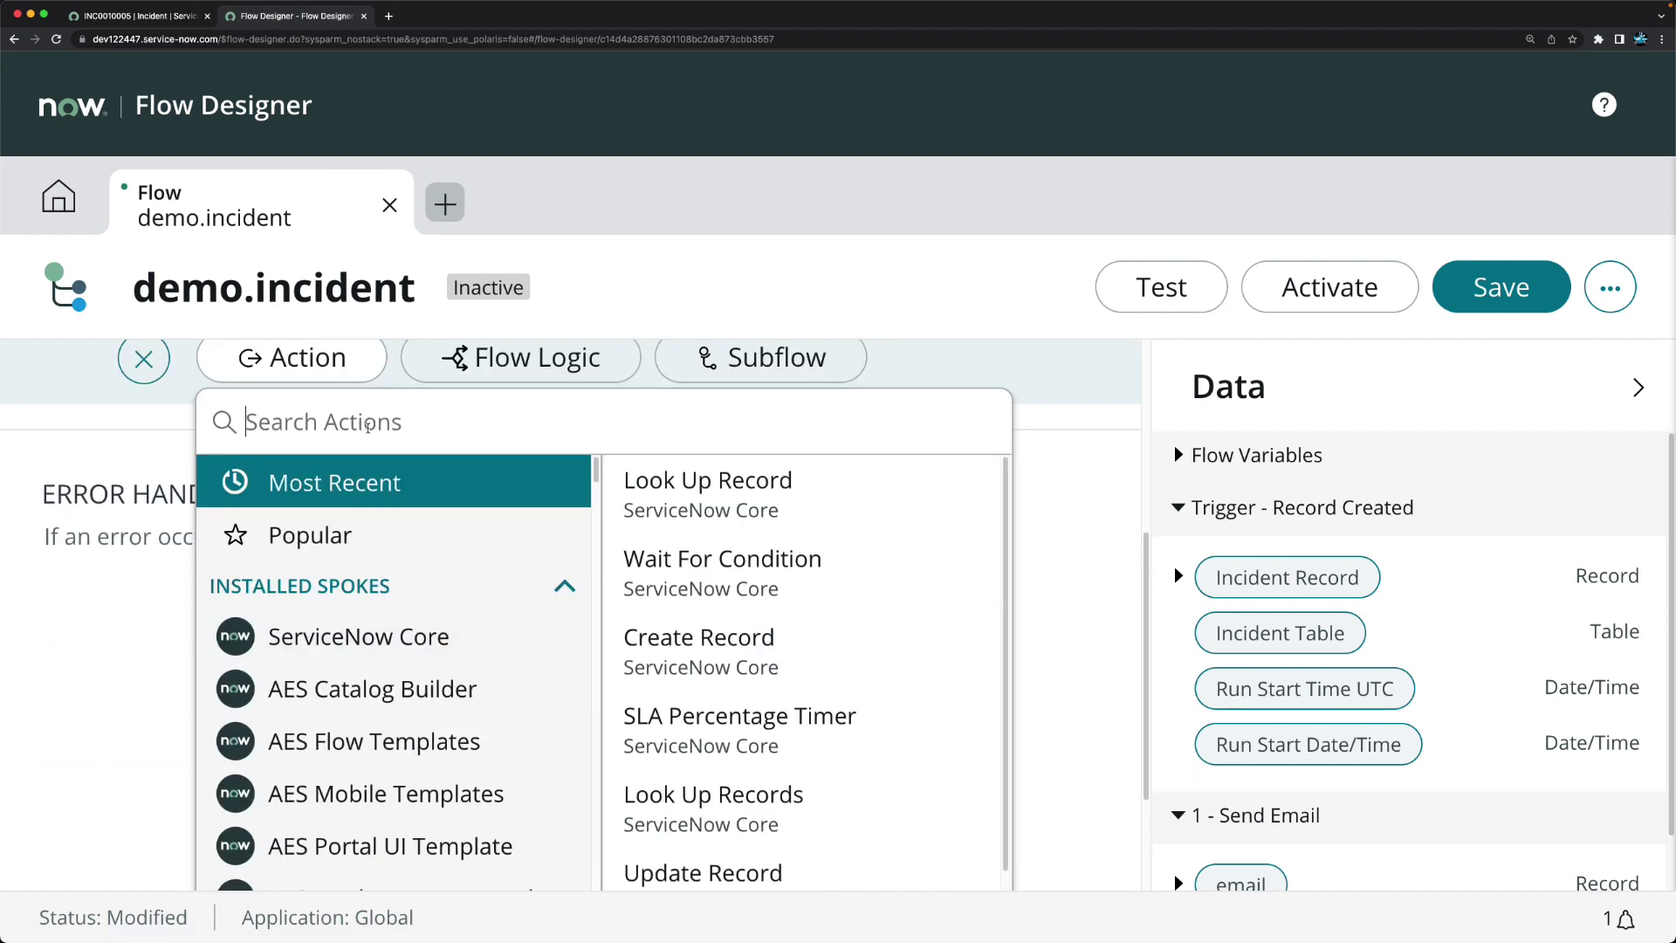
type("wait ")
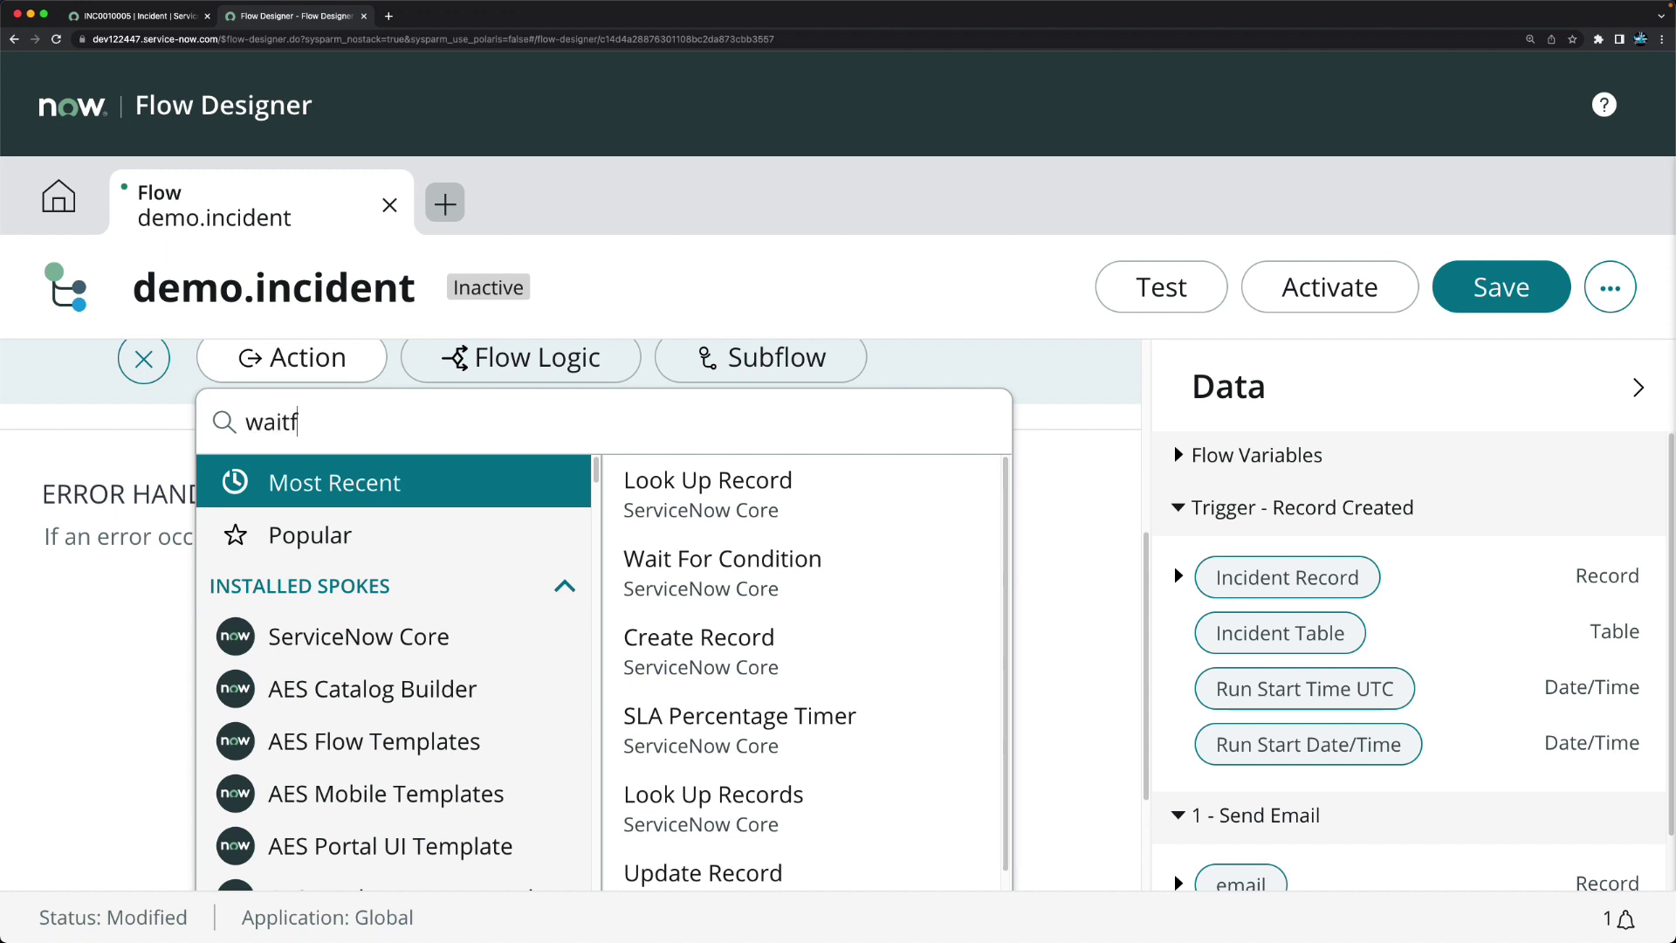
type("fo")
key("BackSpace")
key("BackSpace")
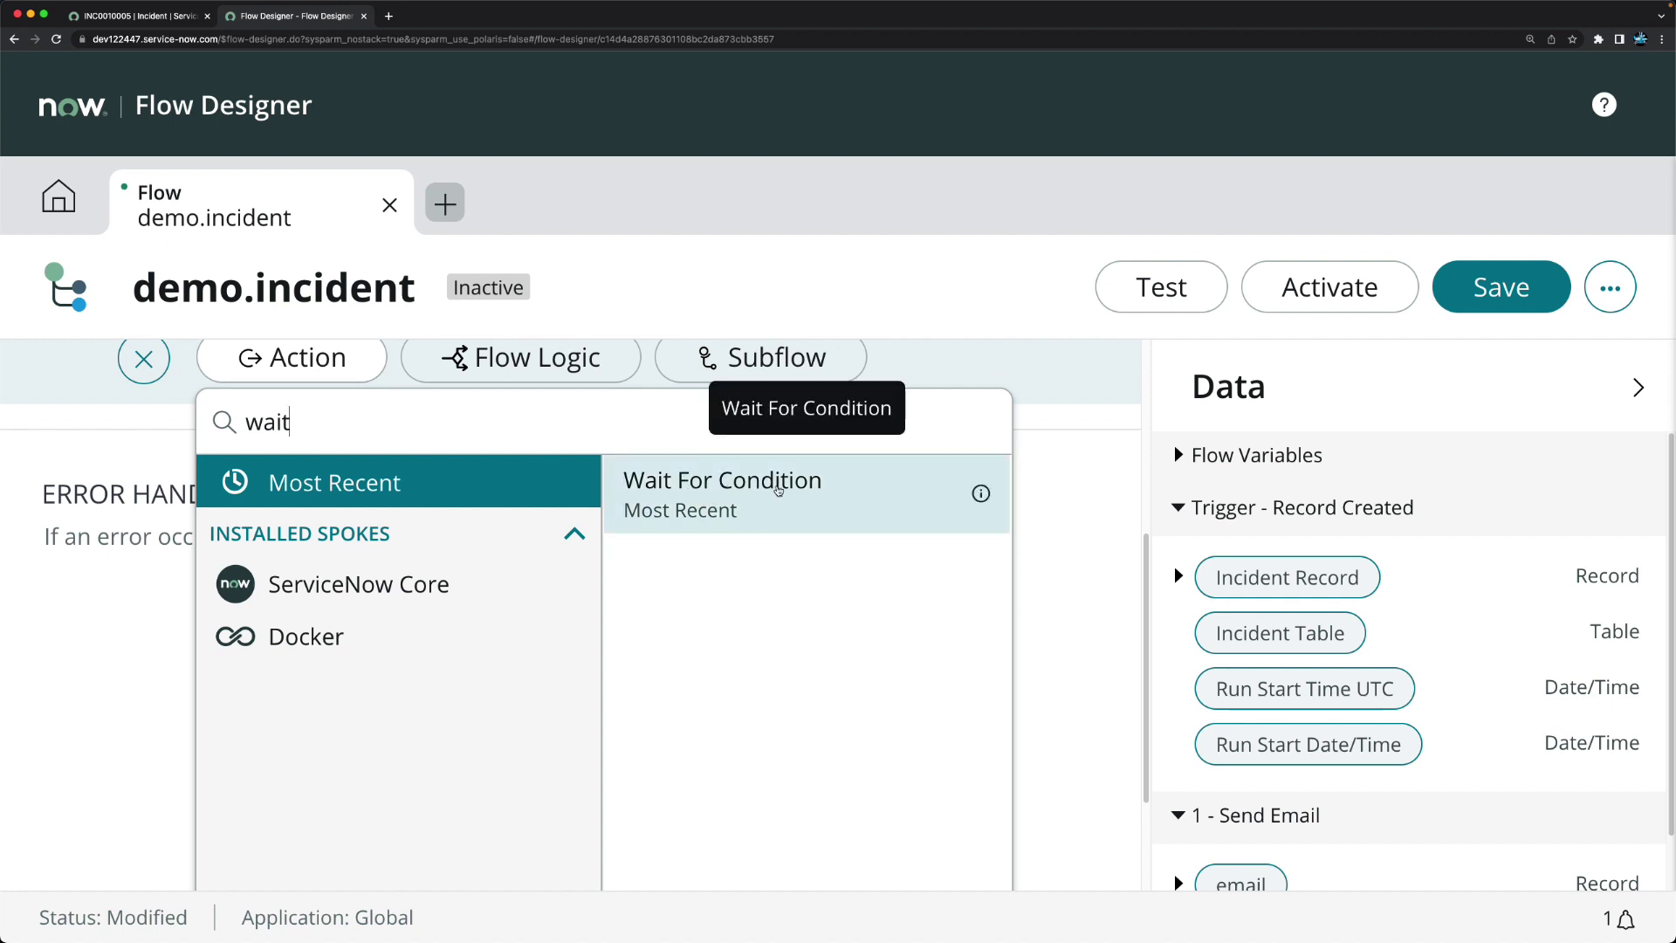
mouse_move(984, 500)
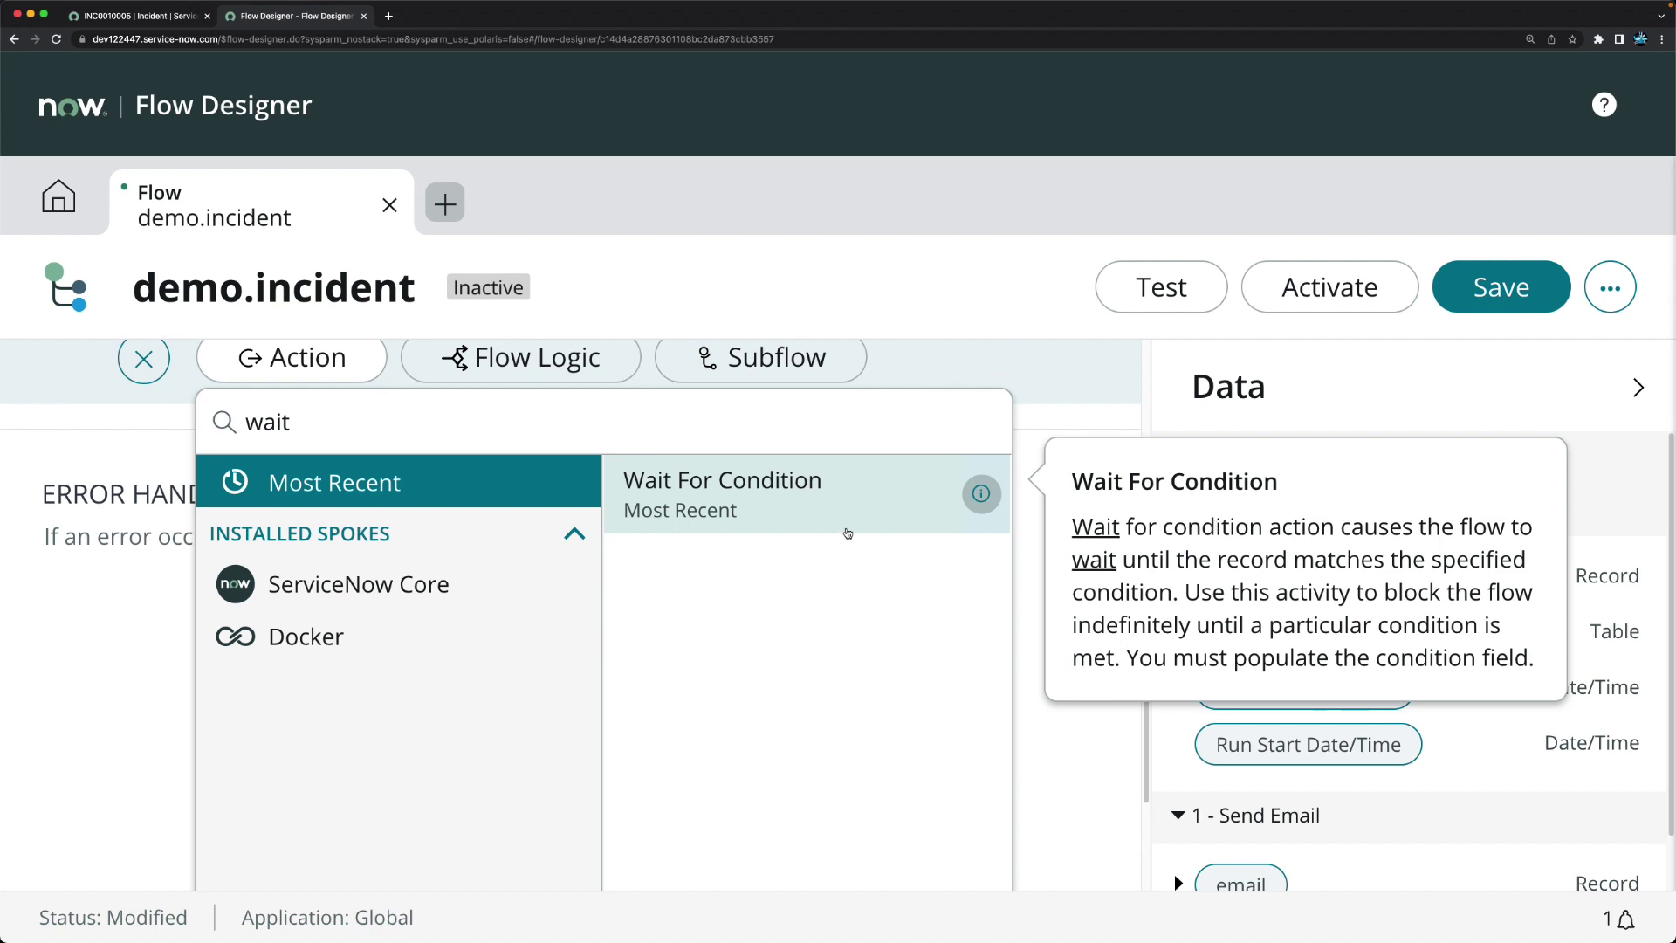
left_click(685, 483)
Step: Set the Wait For Condition action's record to the Incident Record from the Record Created trigger
scroll(563, 530, "down", 4)
scroll(563, 530, "up", 3)
scroll(563, 530, "down", 1)
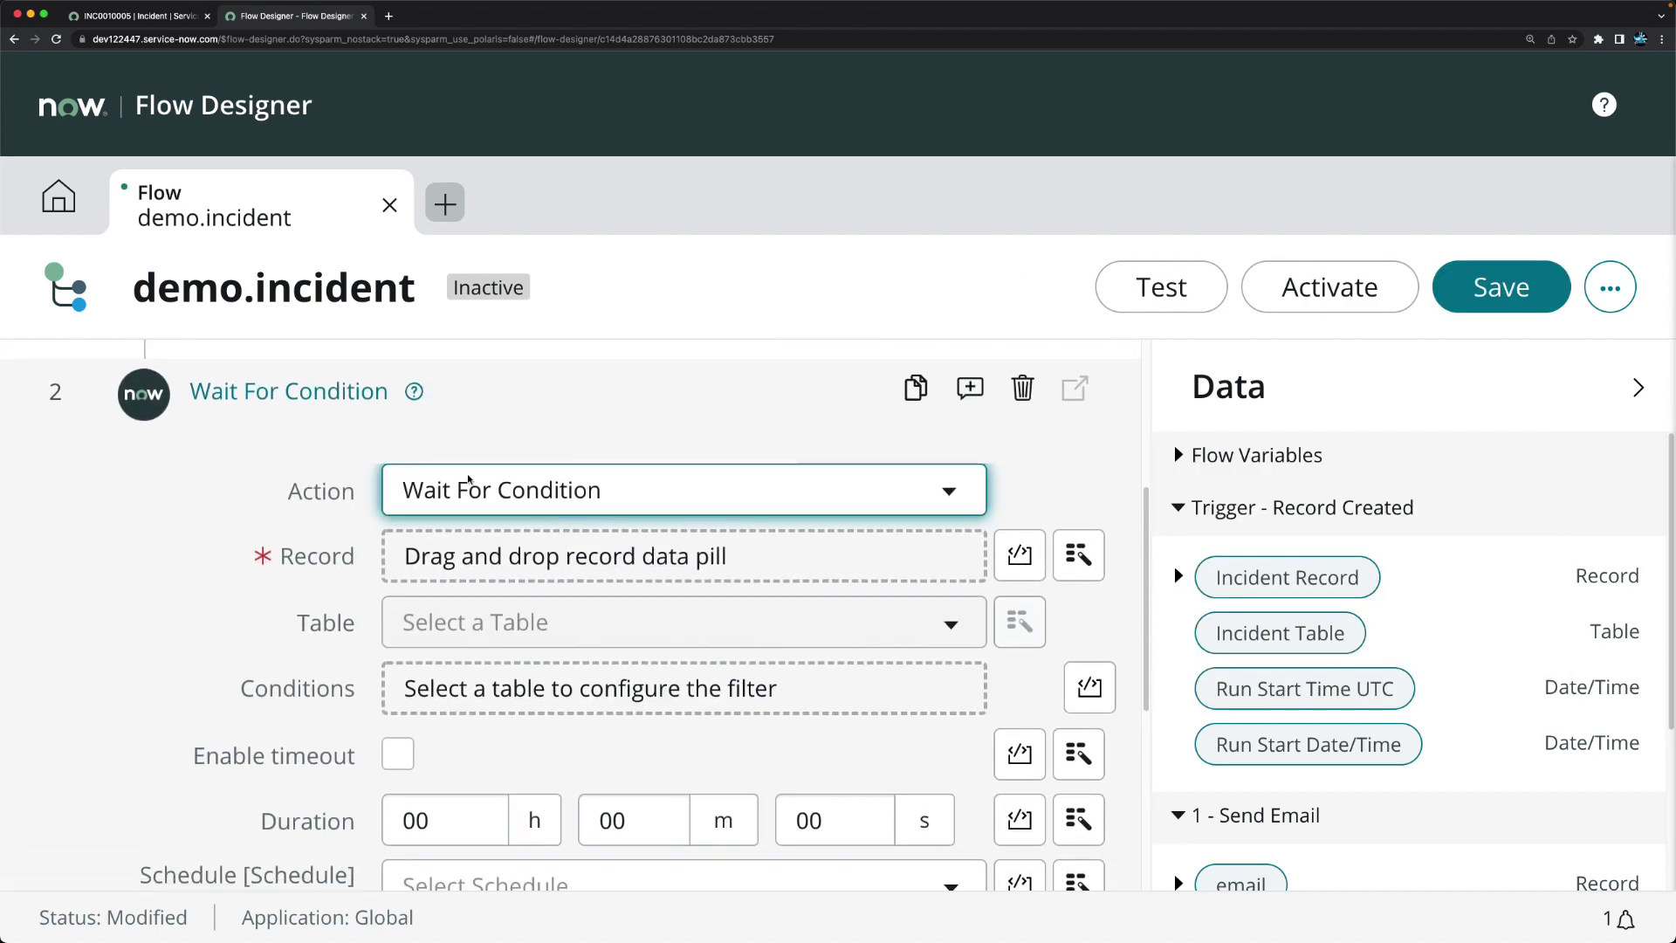
left_click(1079, 555)
left_click(1033, 162)
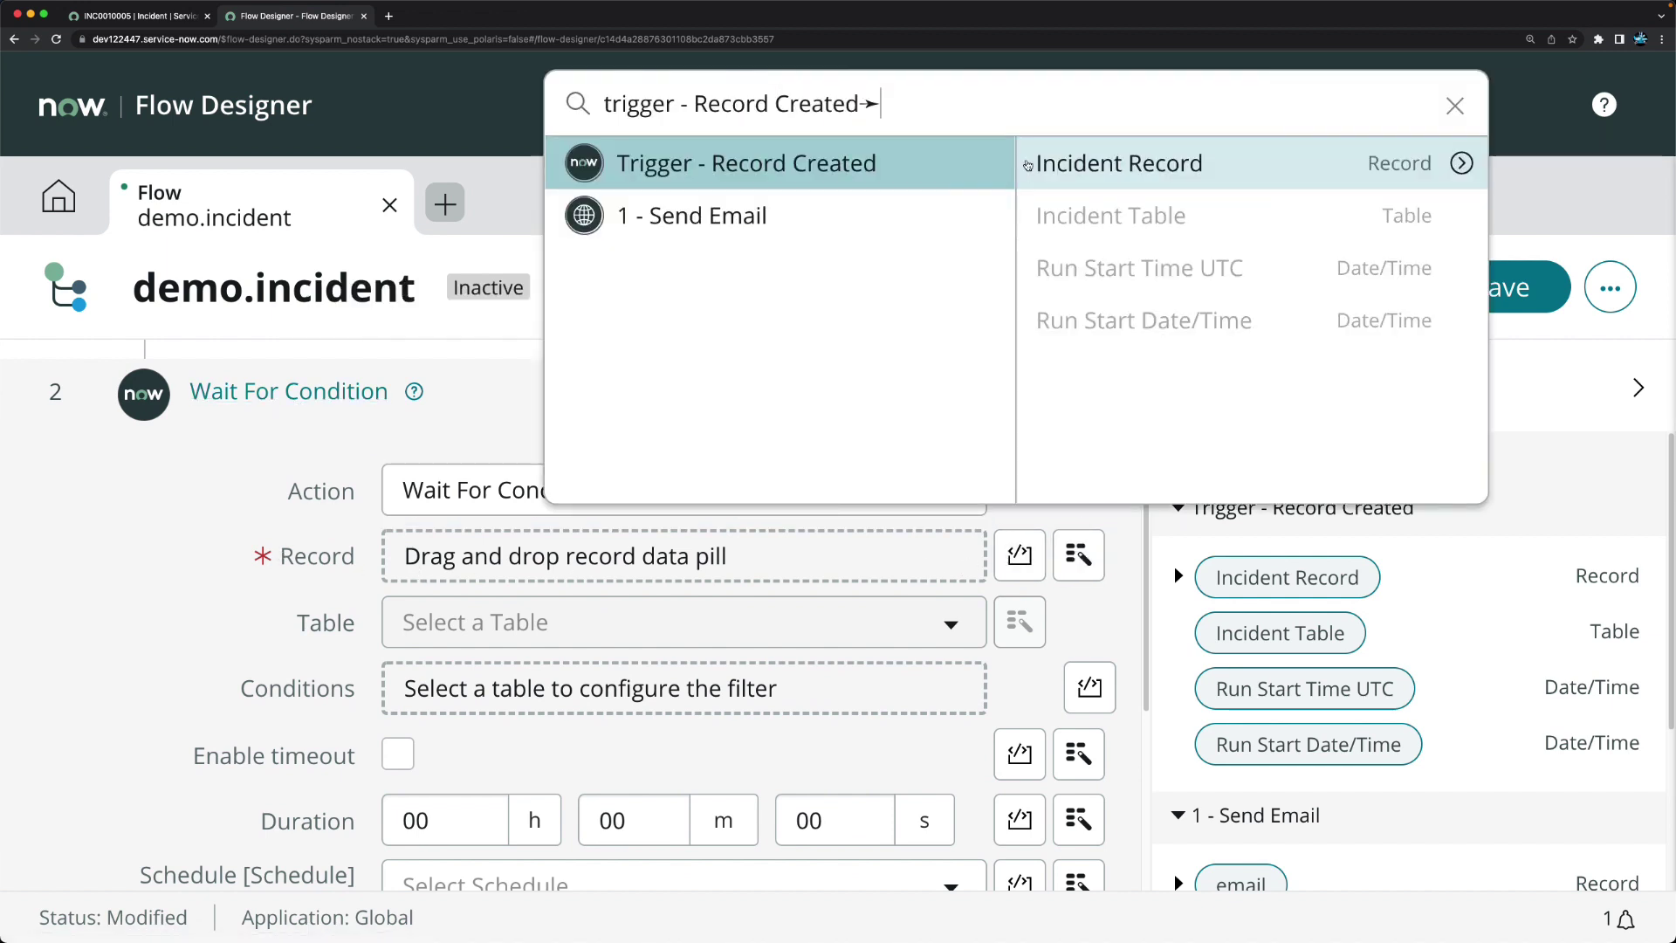
left_click(1204, 165)
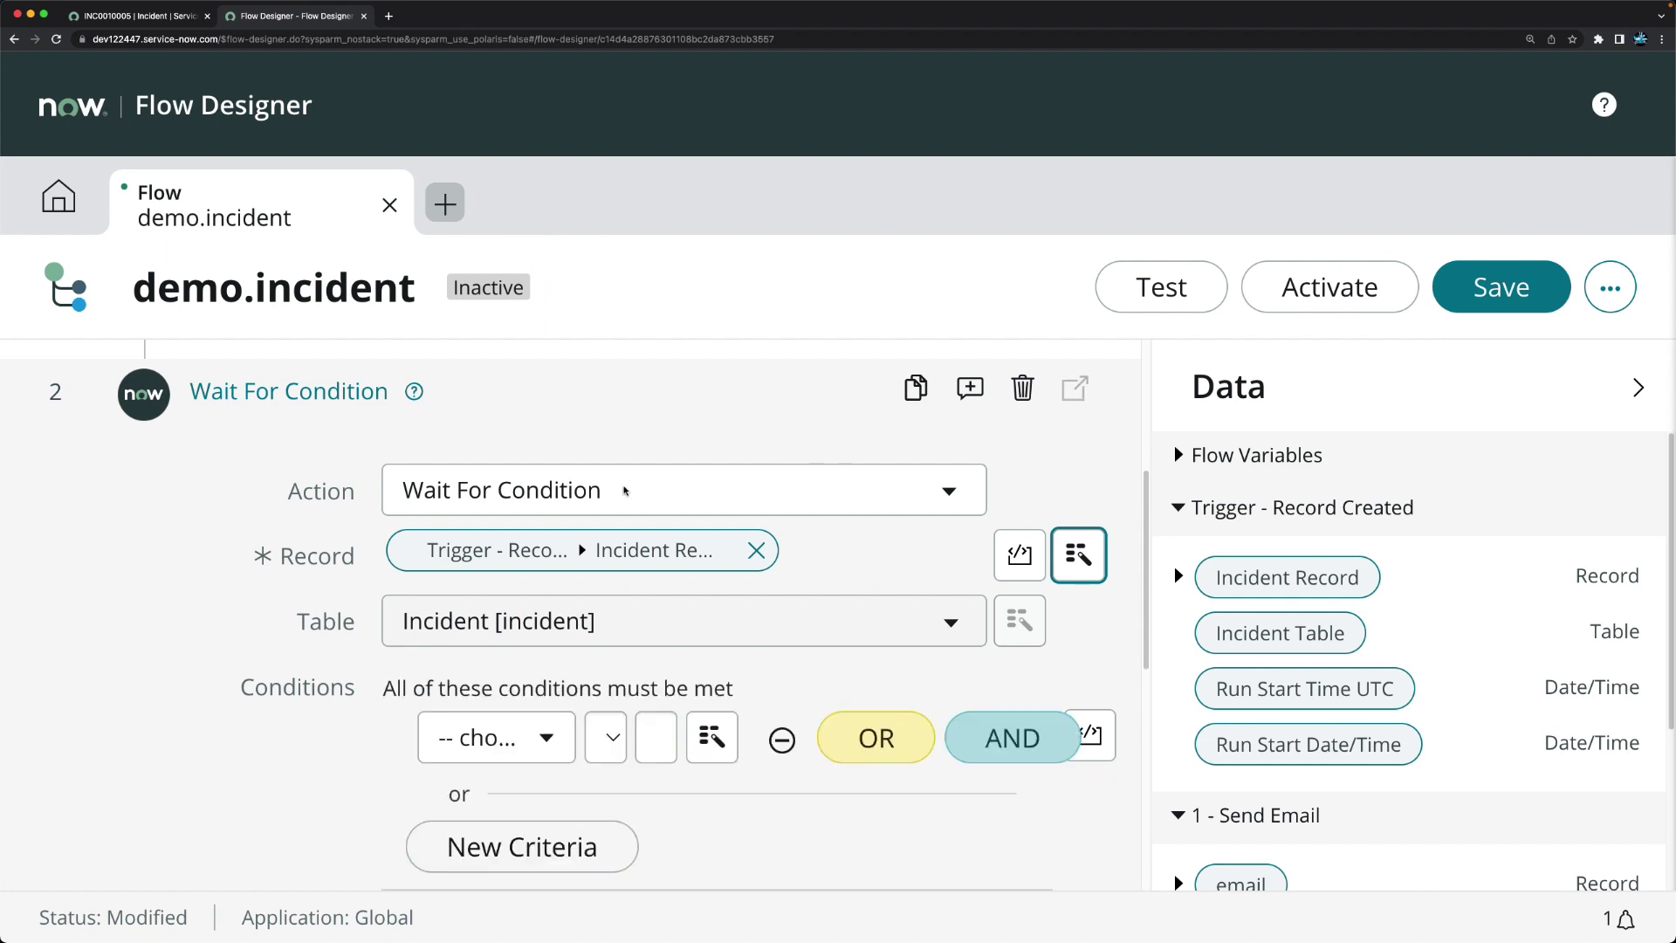
Step: Set the Wait For Condition action's condition to State is On Hold
scroll(748, 588, "down", 5)
left_click(510, 471)
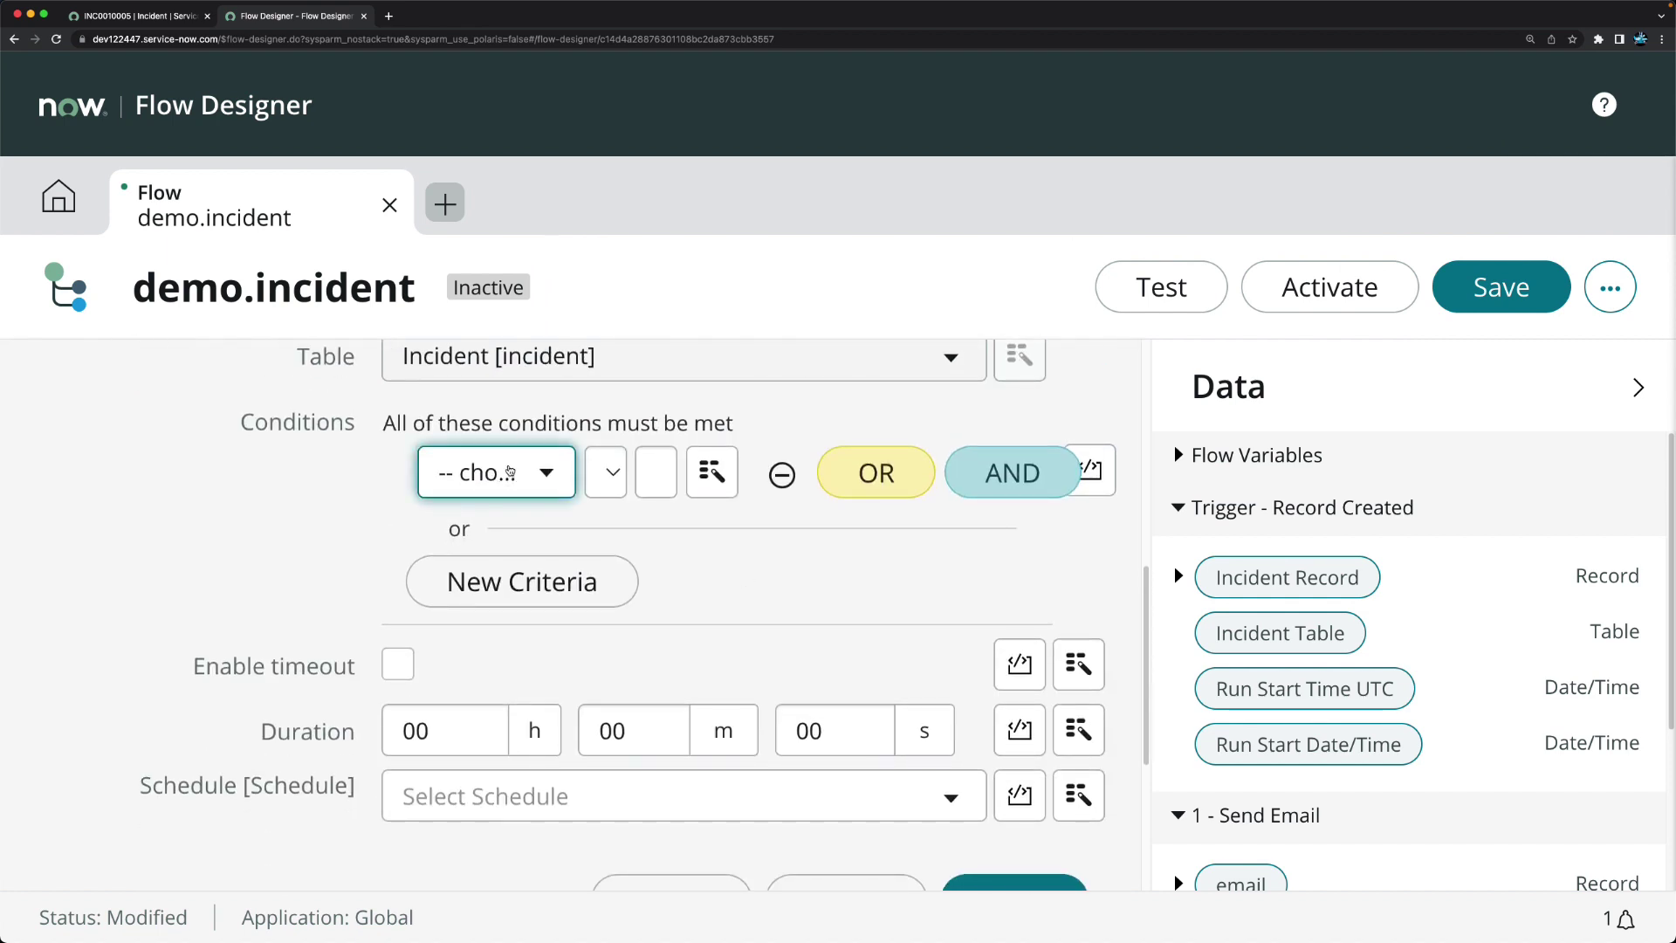
type("state")
key("Down")
key("Down")
key("Return")
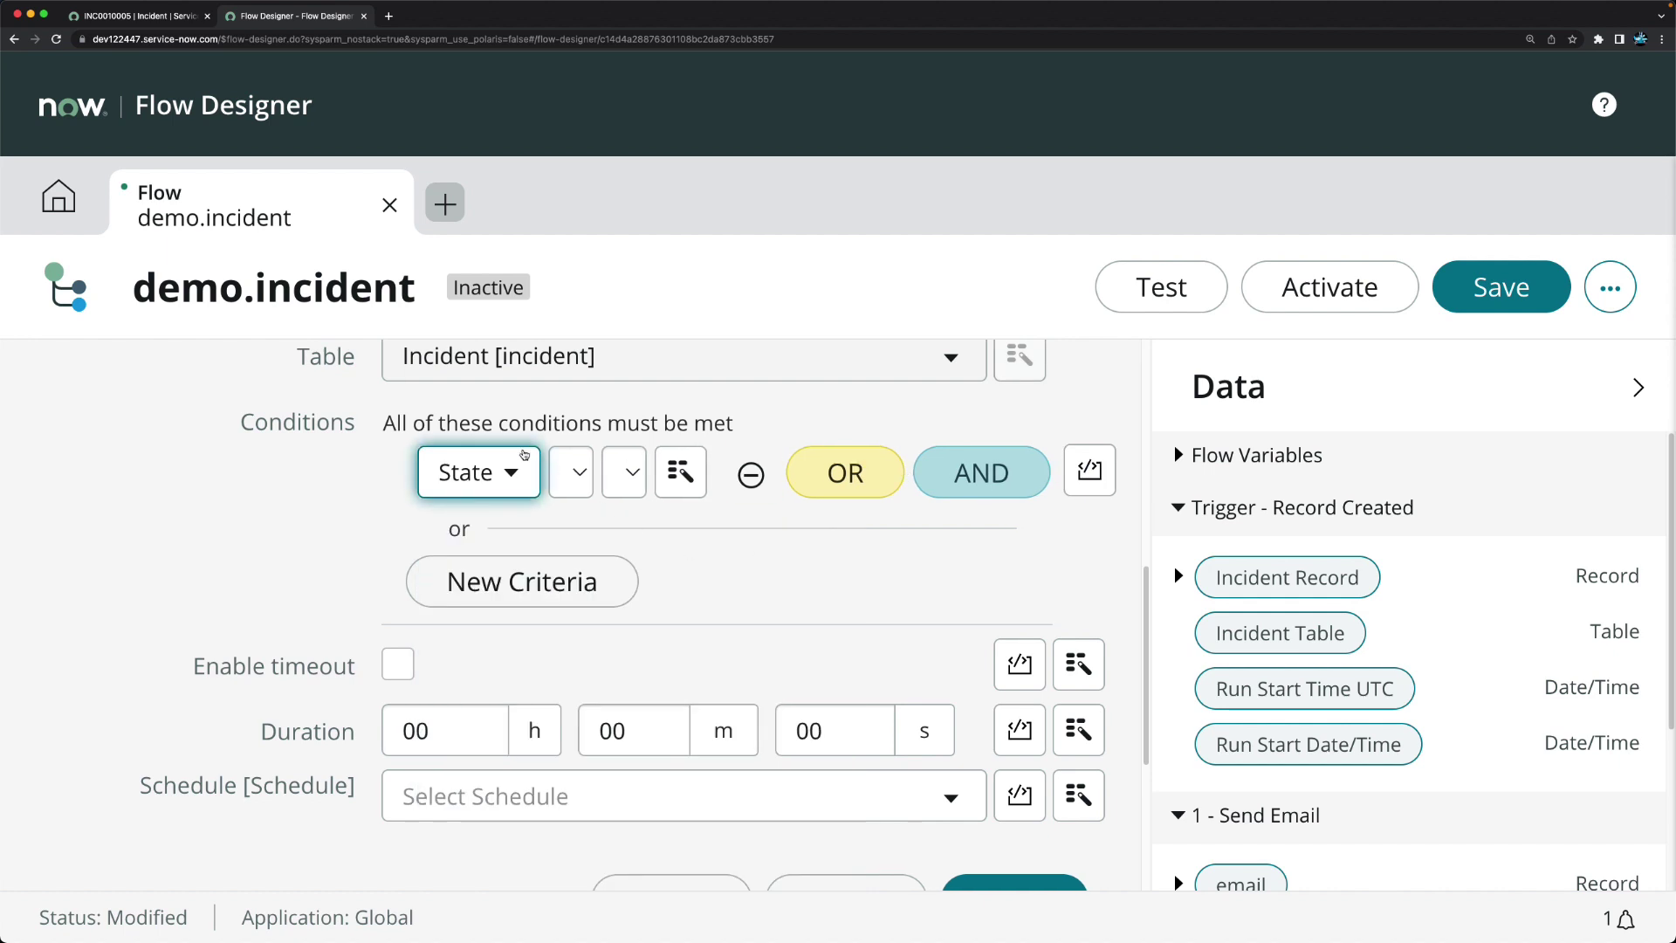
left_click(571, 472)
left_click(566, 477)
left_click(623, 471)
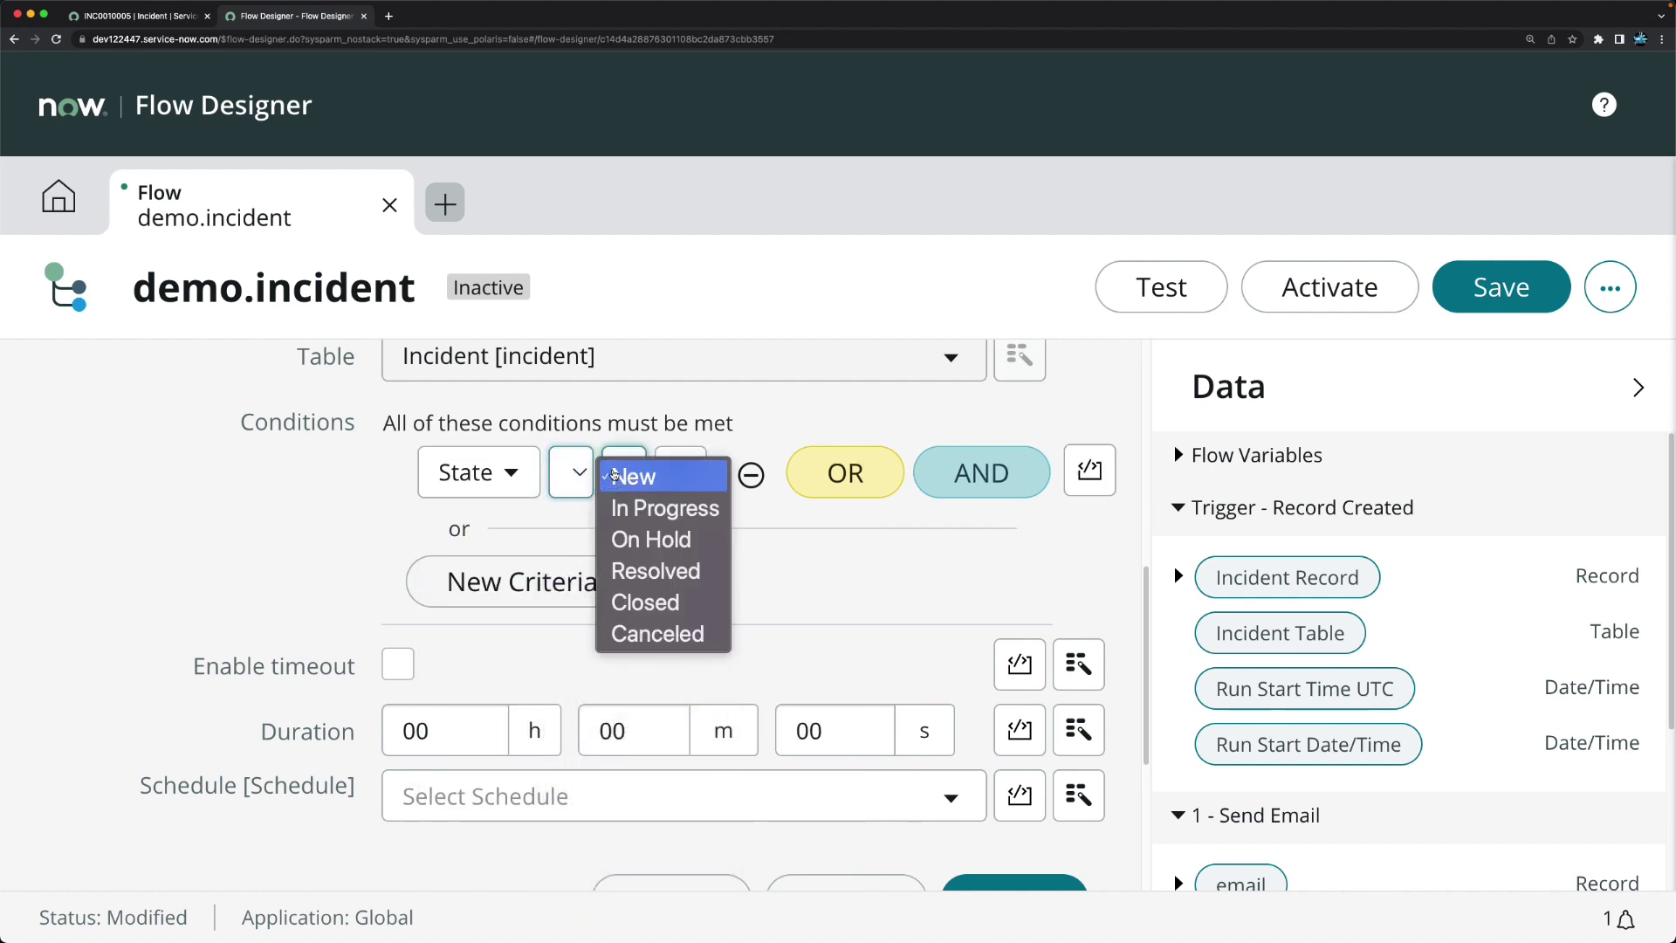
left_click(632, 541)
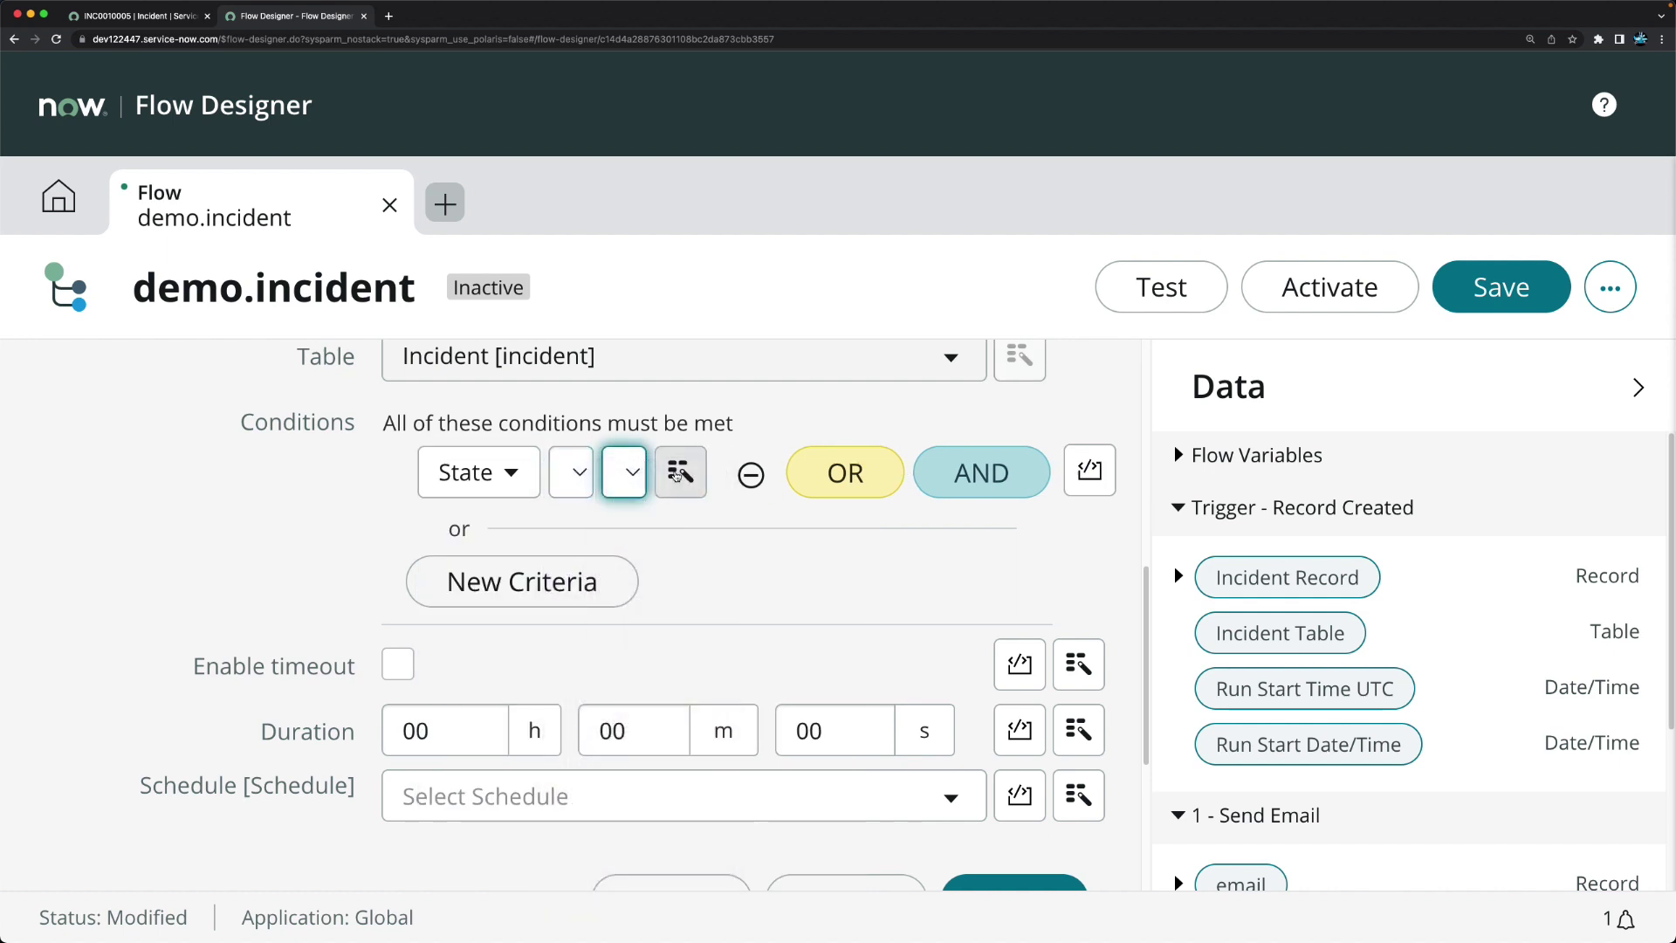
Step: Reduce the page zoom to 175% and finish editing the Wait For Condition action
scroll(884, 658, "down", 3)
scroll(884, 658, "up", 4)
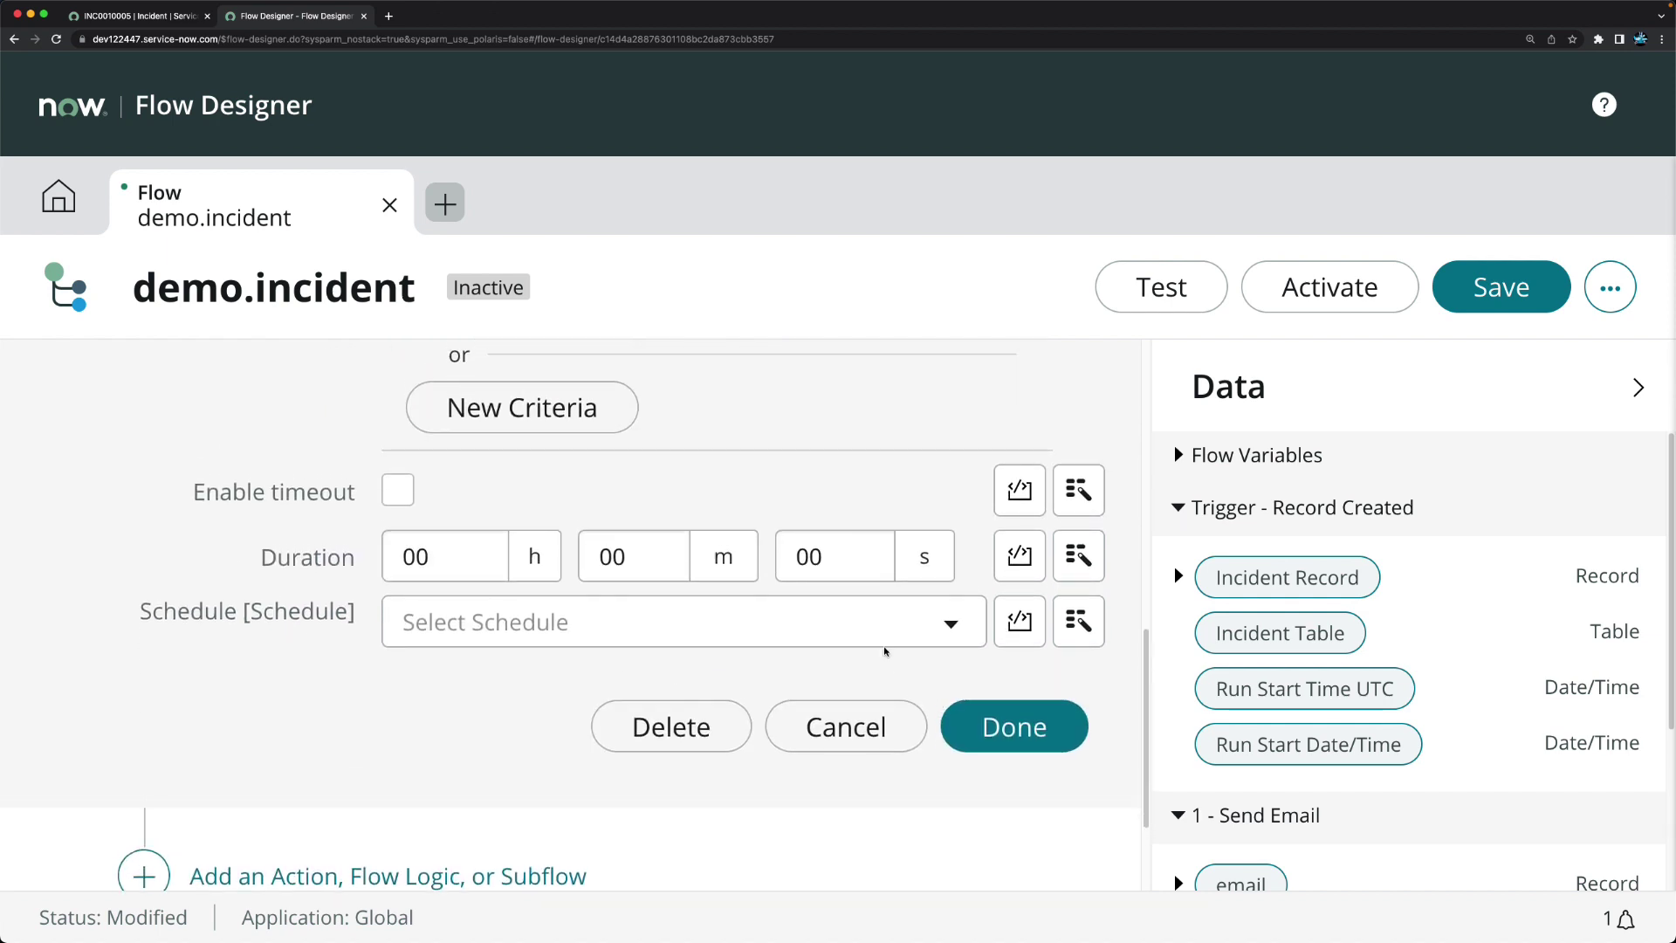
scroll(887, 647, "up", 1)
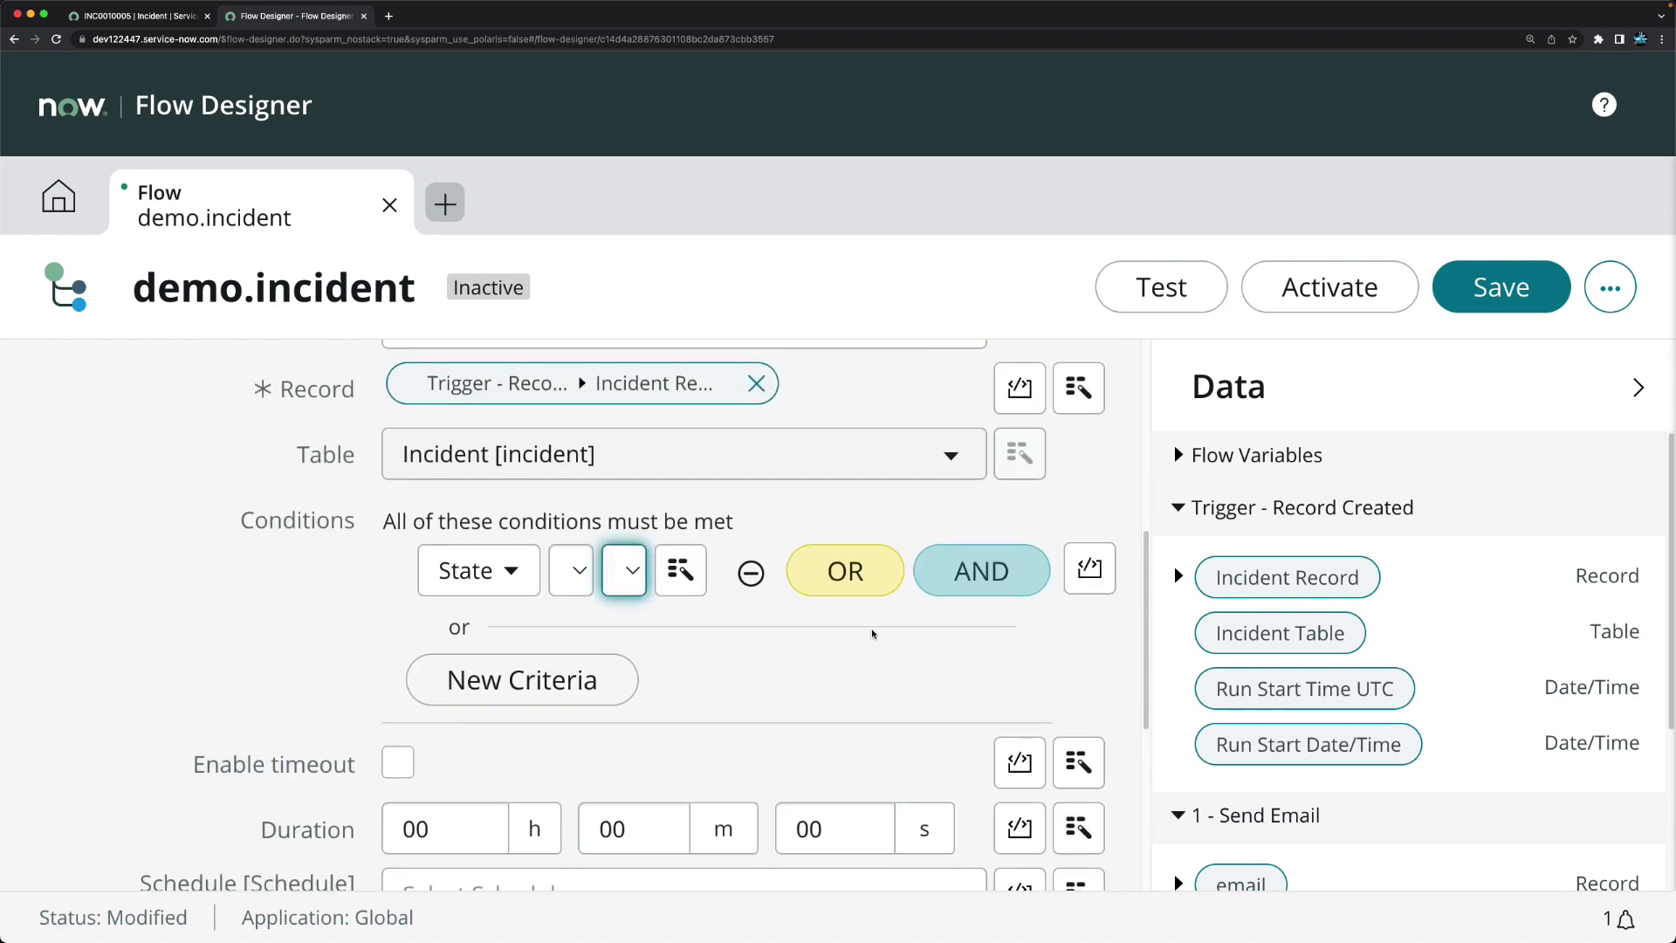
key("super+minus")
key("super+minus")
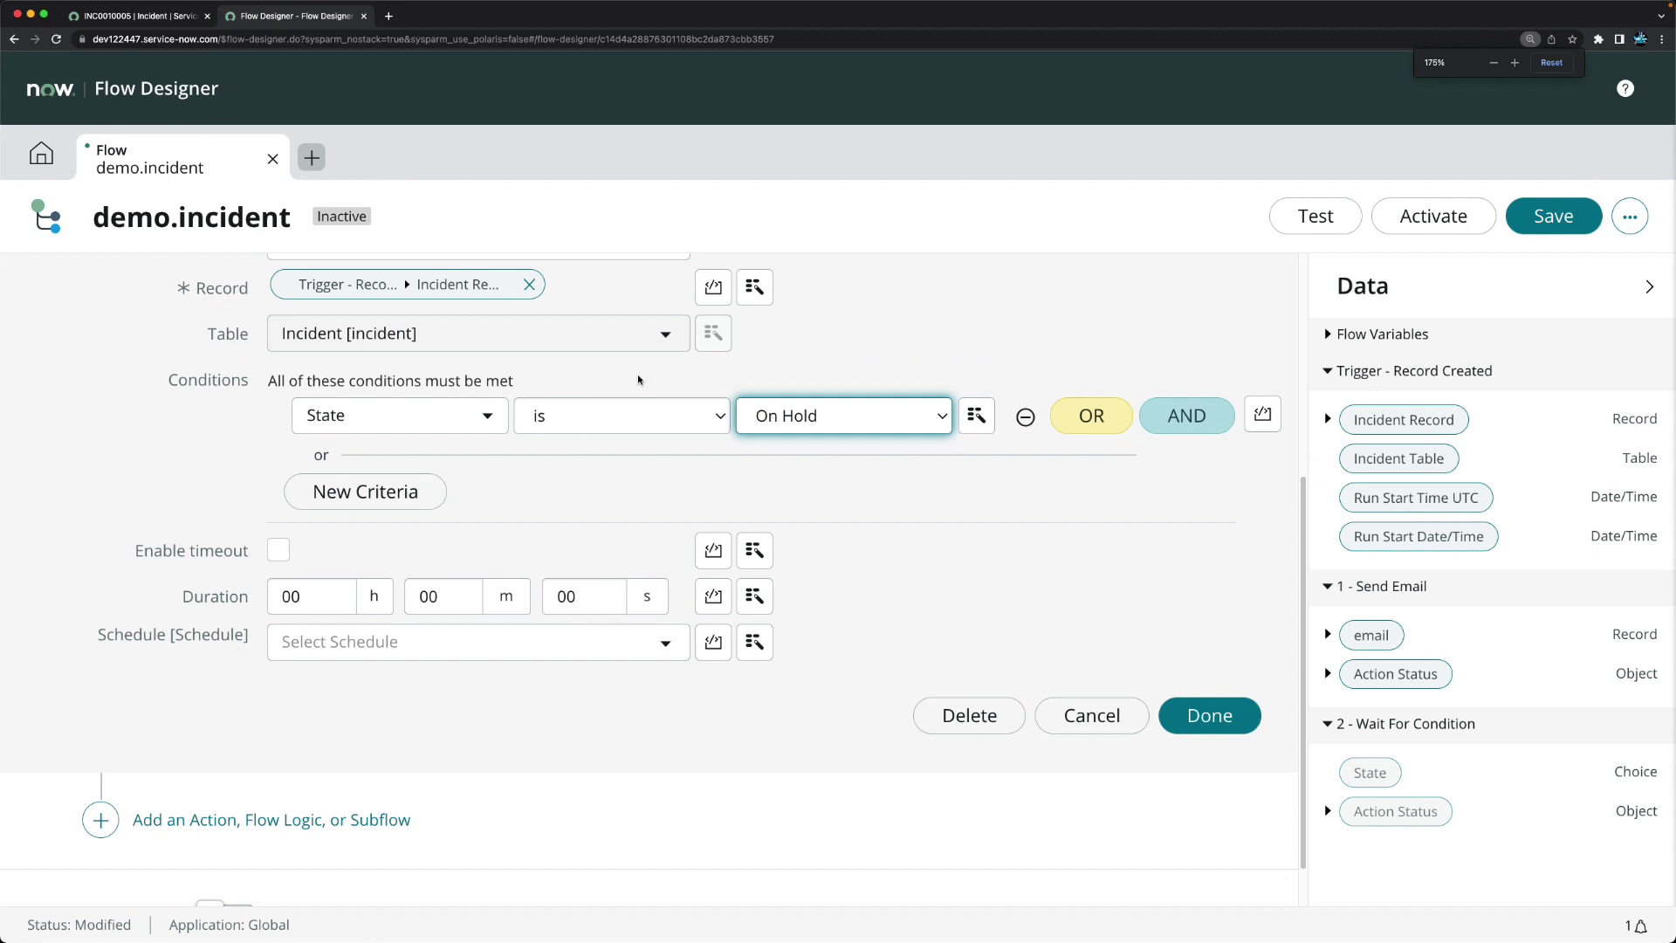
left_click(880, 548)
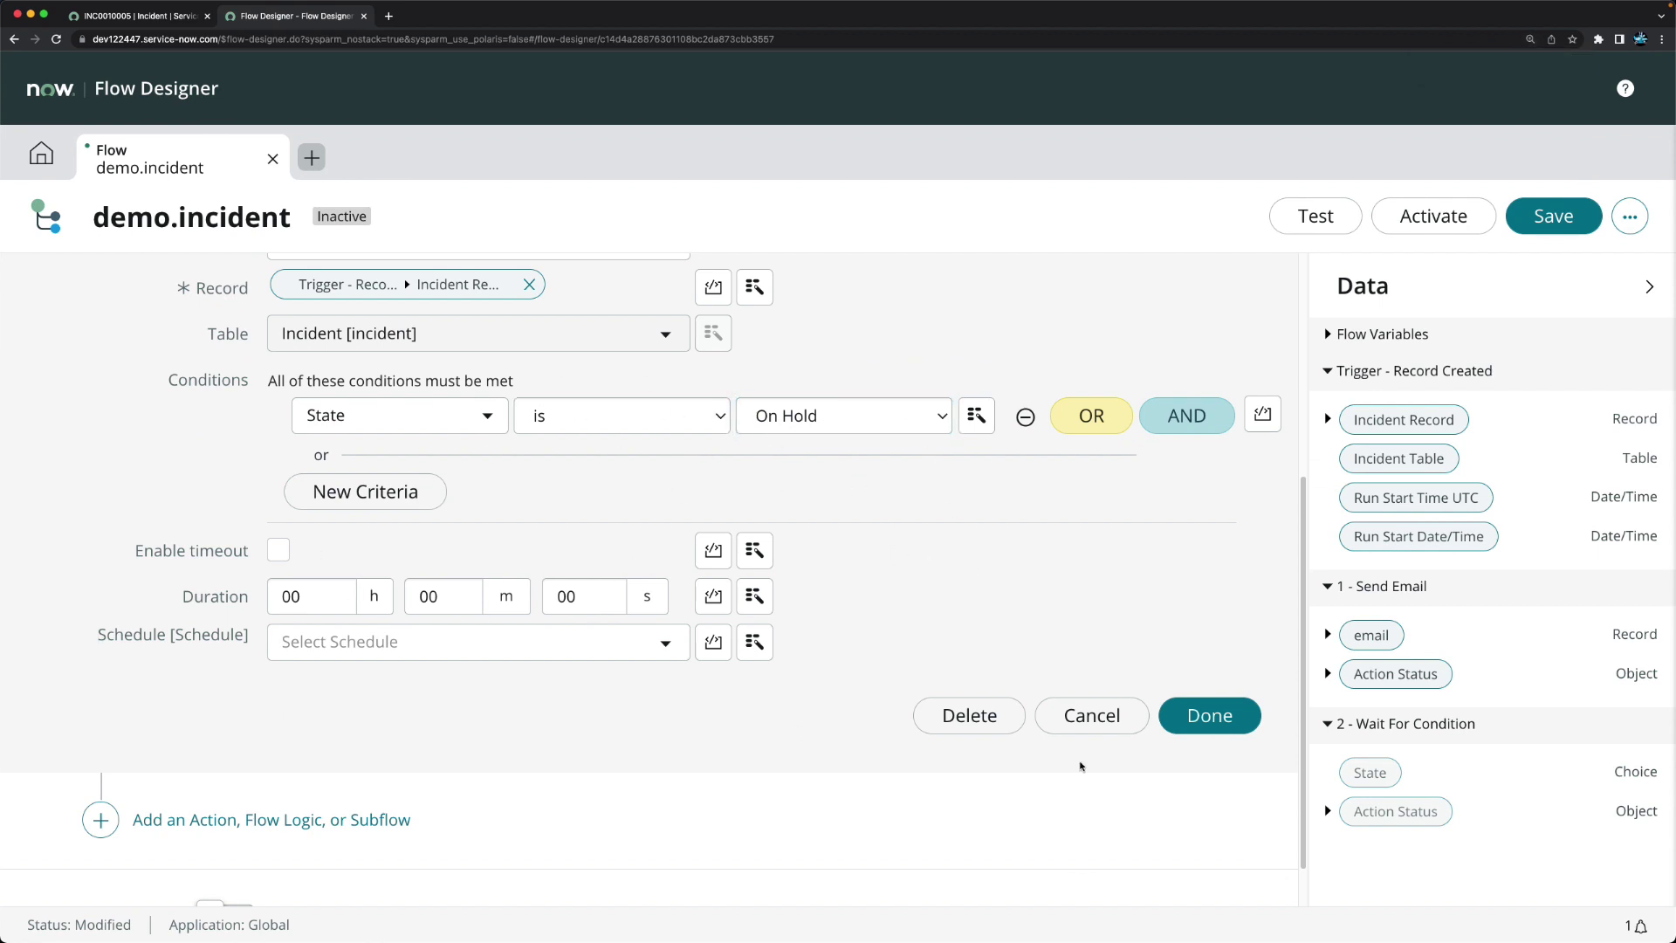
left_click(1219, 728)
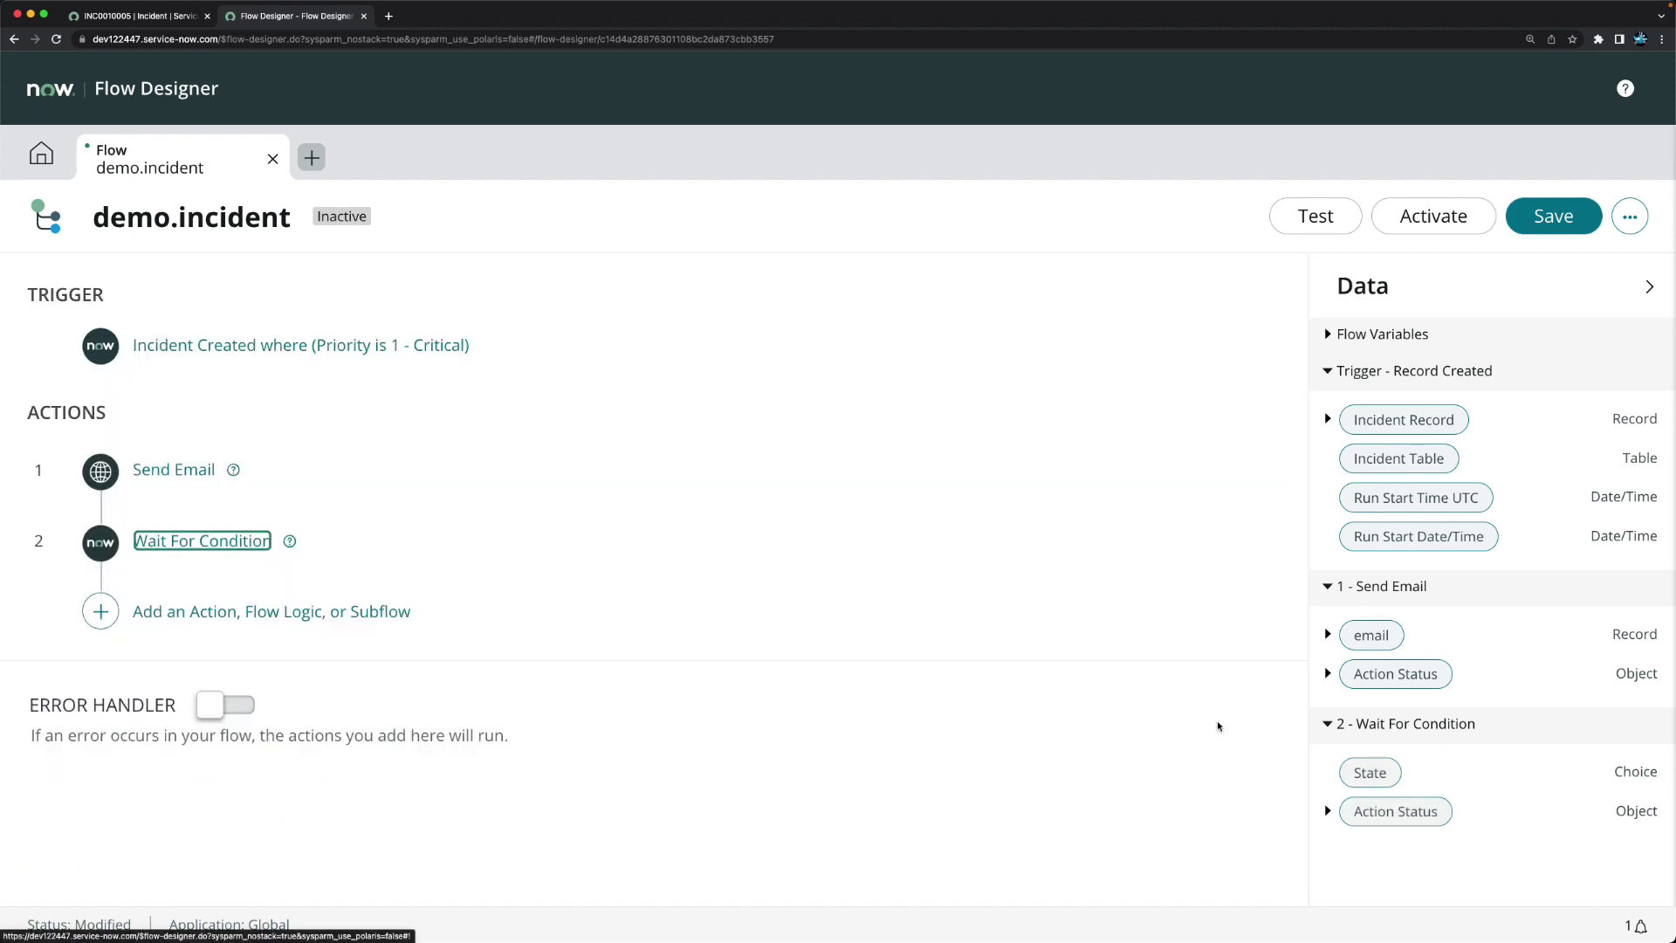
Step: Reopen the Wait For Condition action to review its condition and timeout options, and finish editing it
left_click(559, 524)
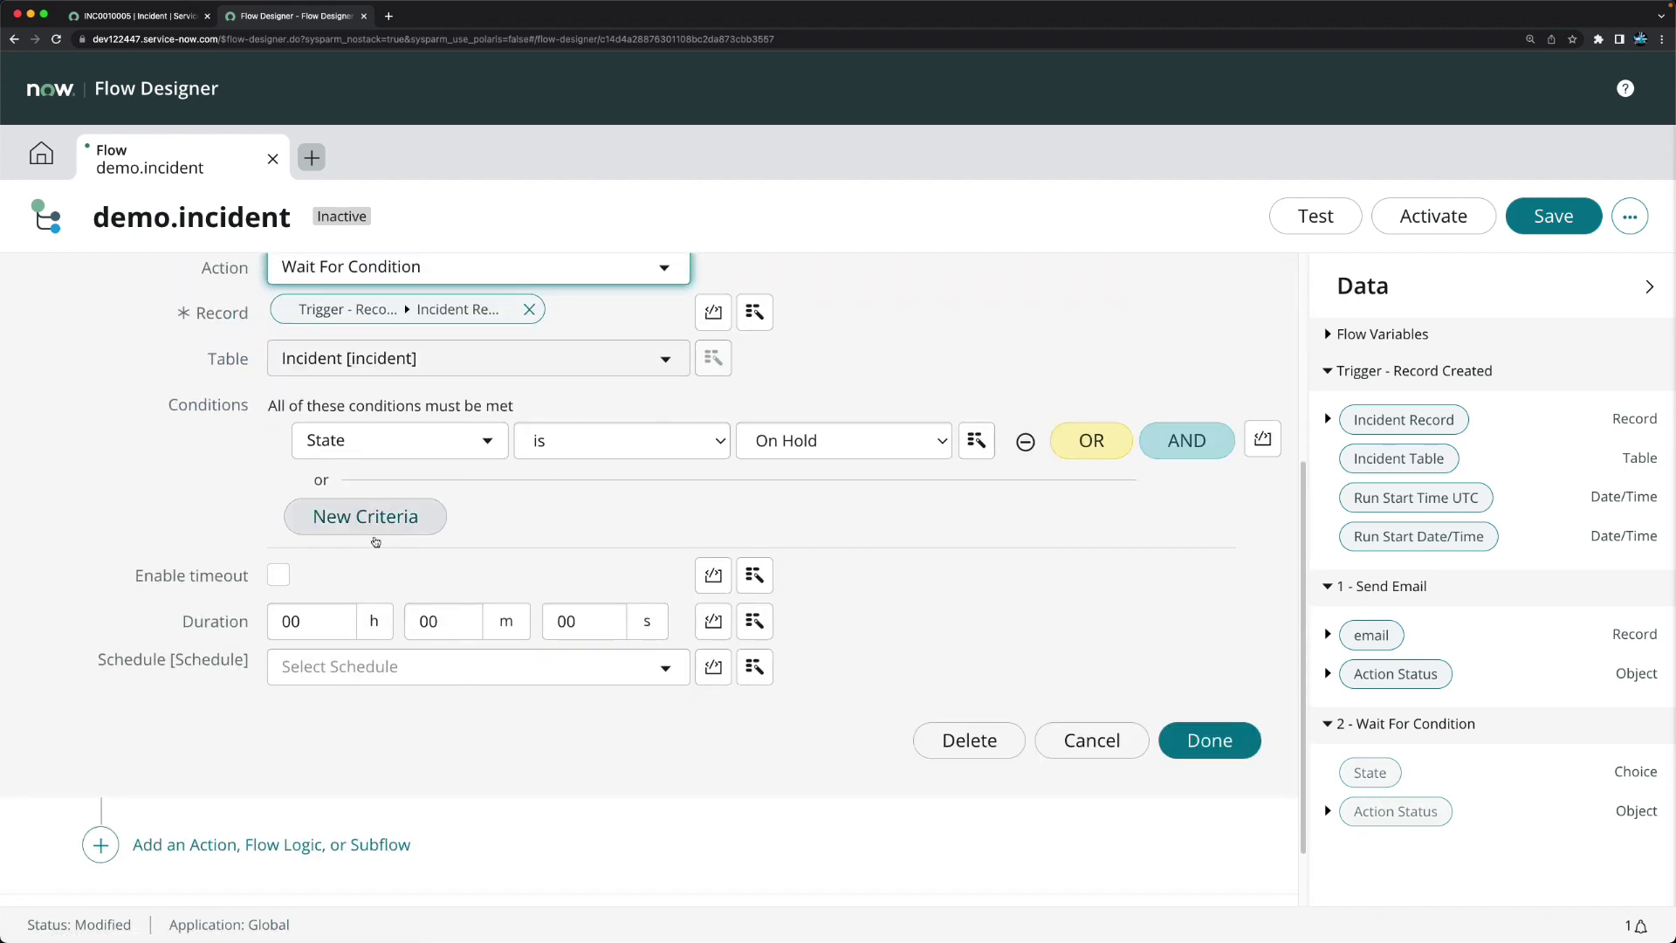
scroll(266, 583, "down", 1)
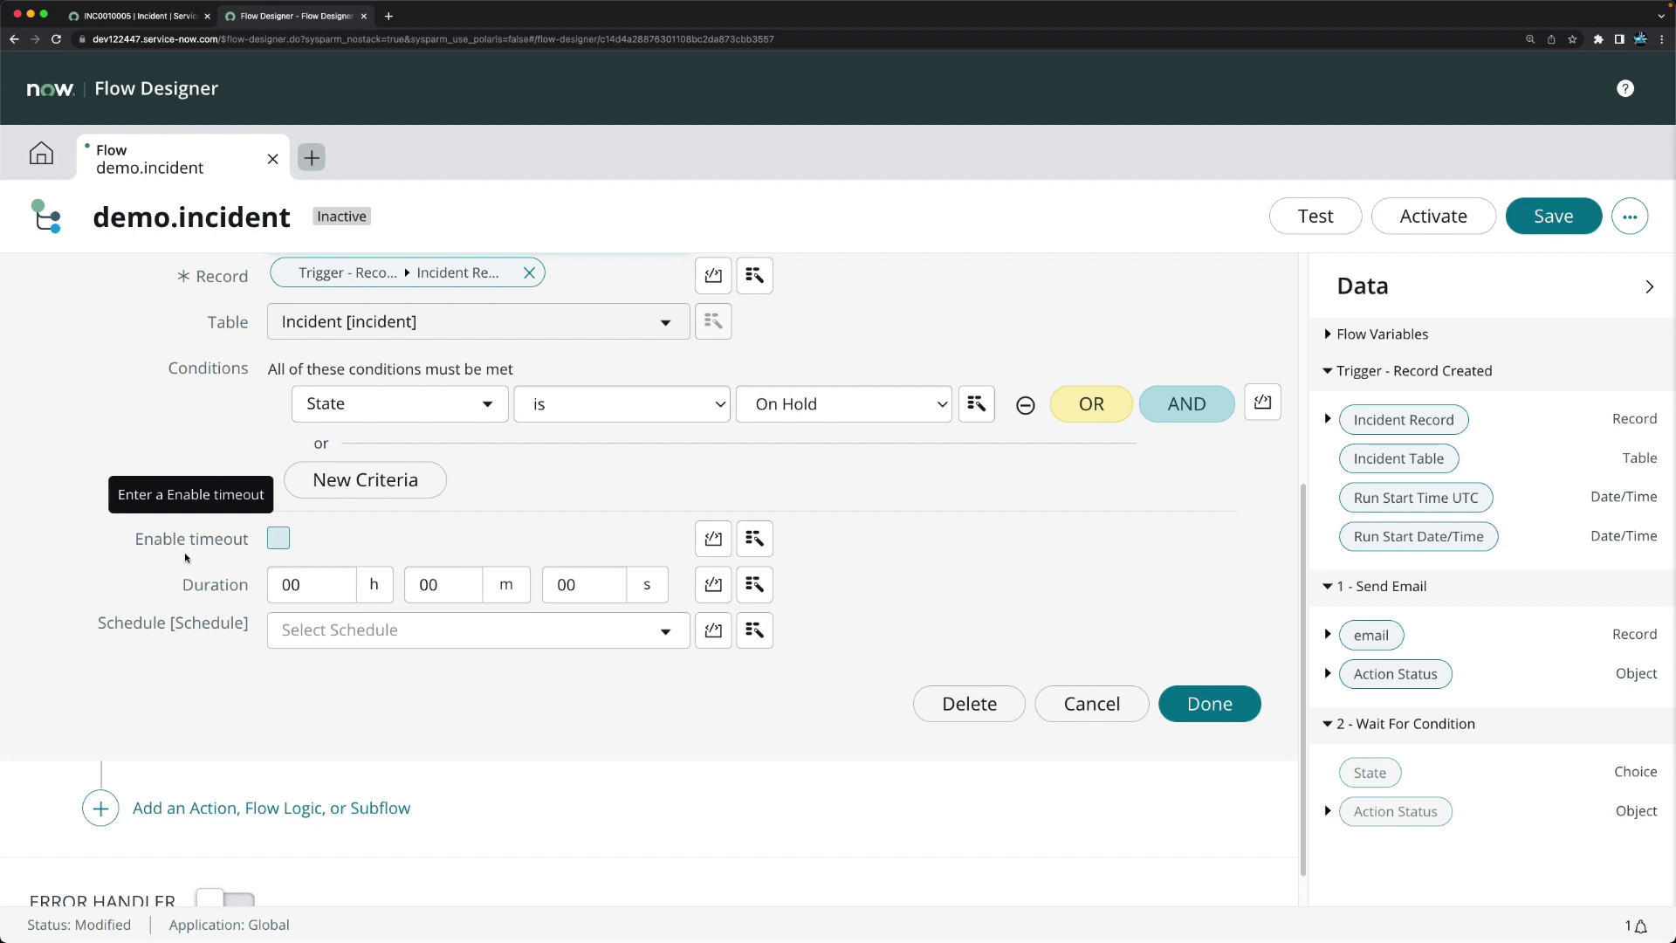
left_click(278, 538)
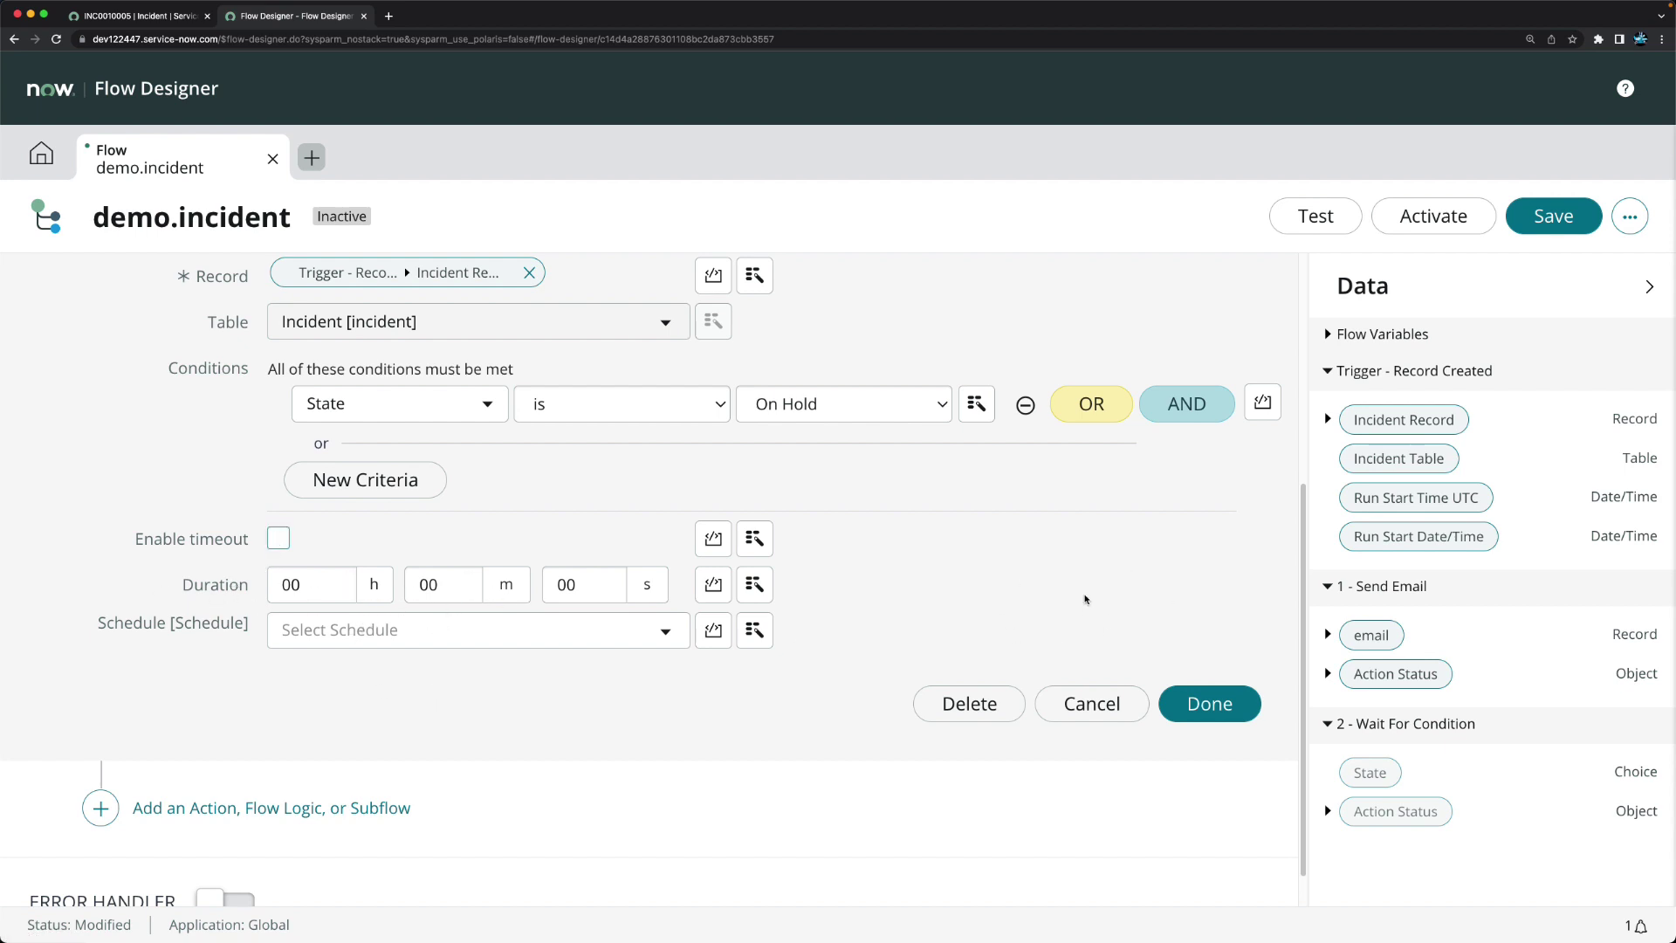
left_click(1208, 703)
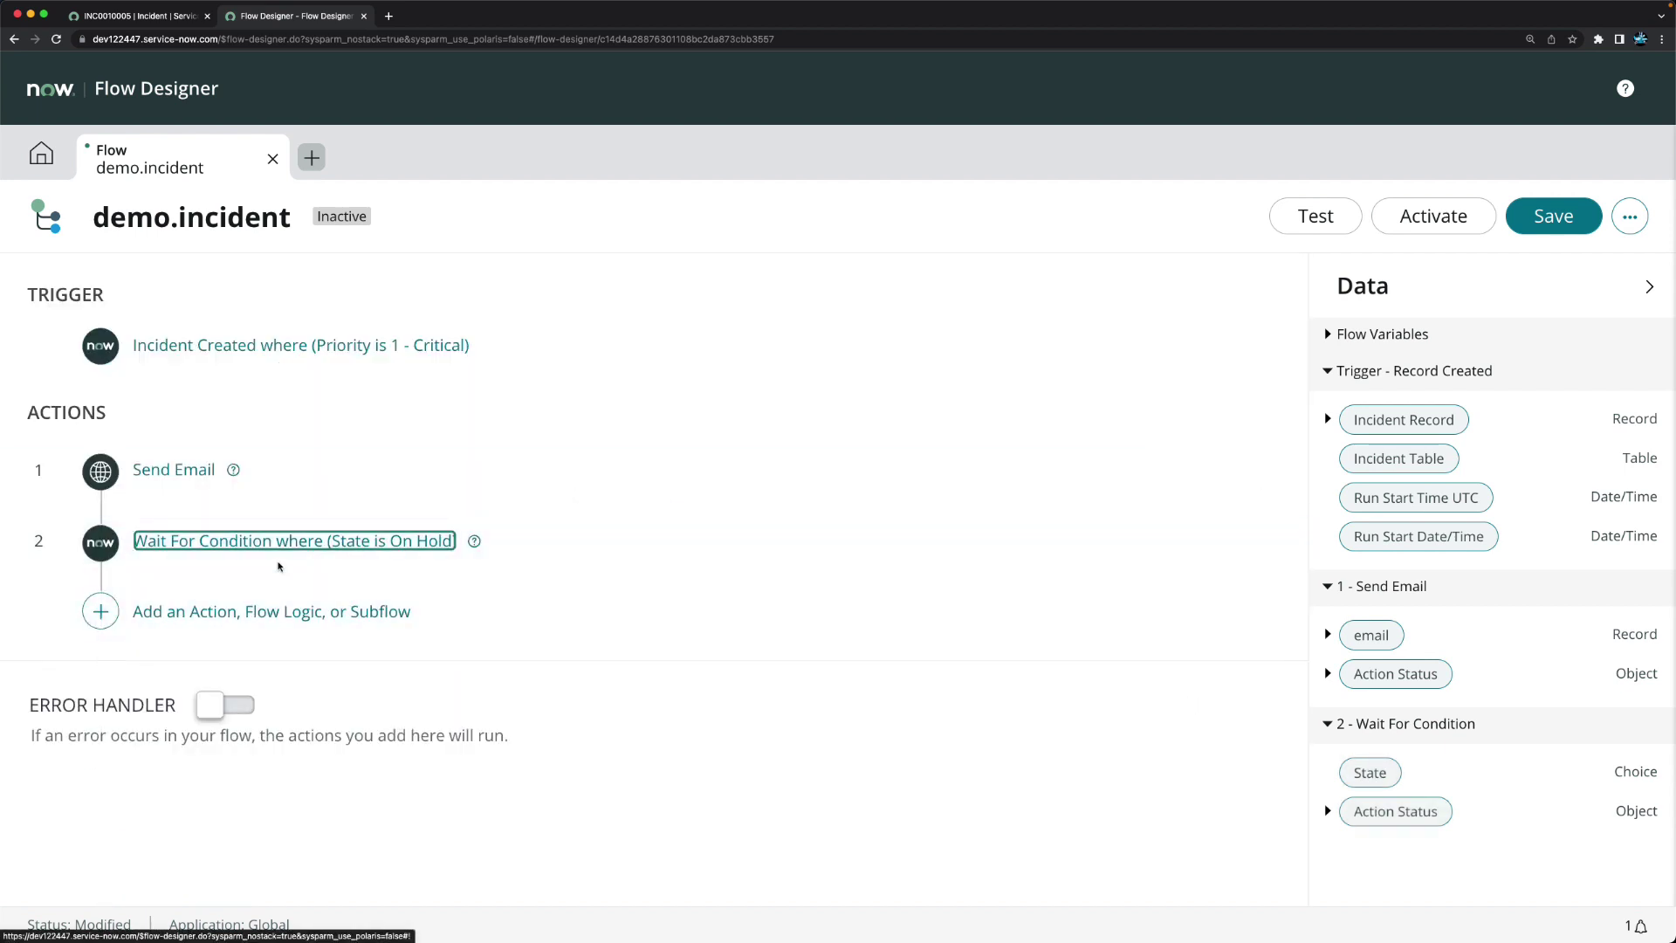
Step: Add an Update Record action to the flow after the Wait For Condition action
left_click(219, 622)
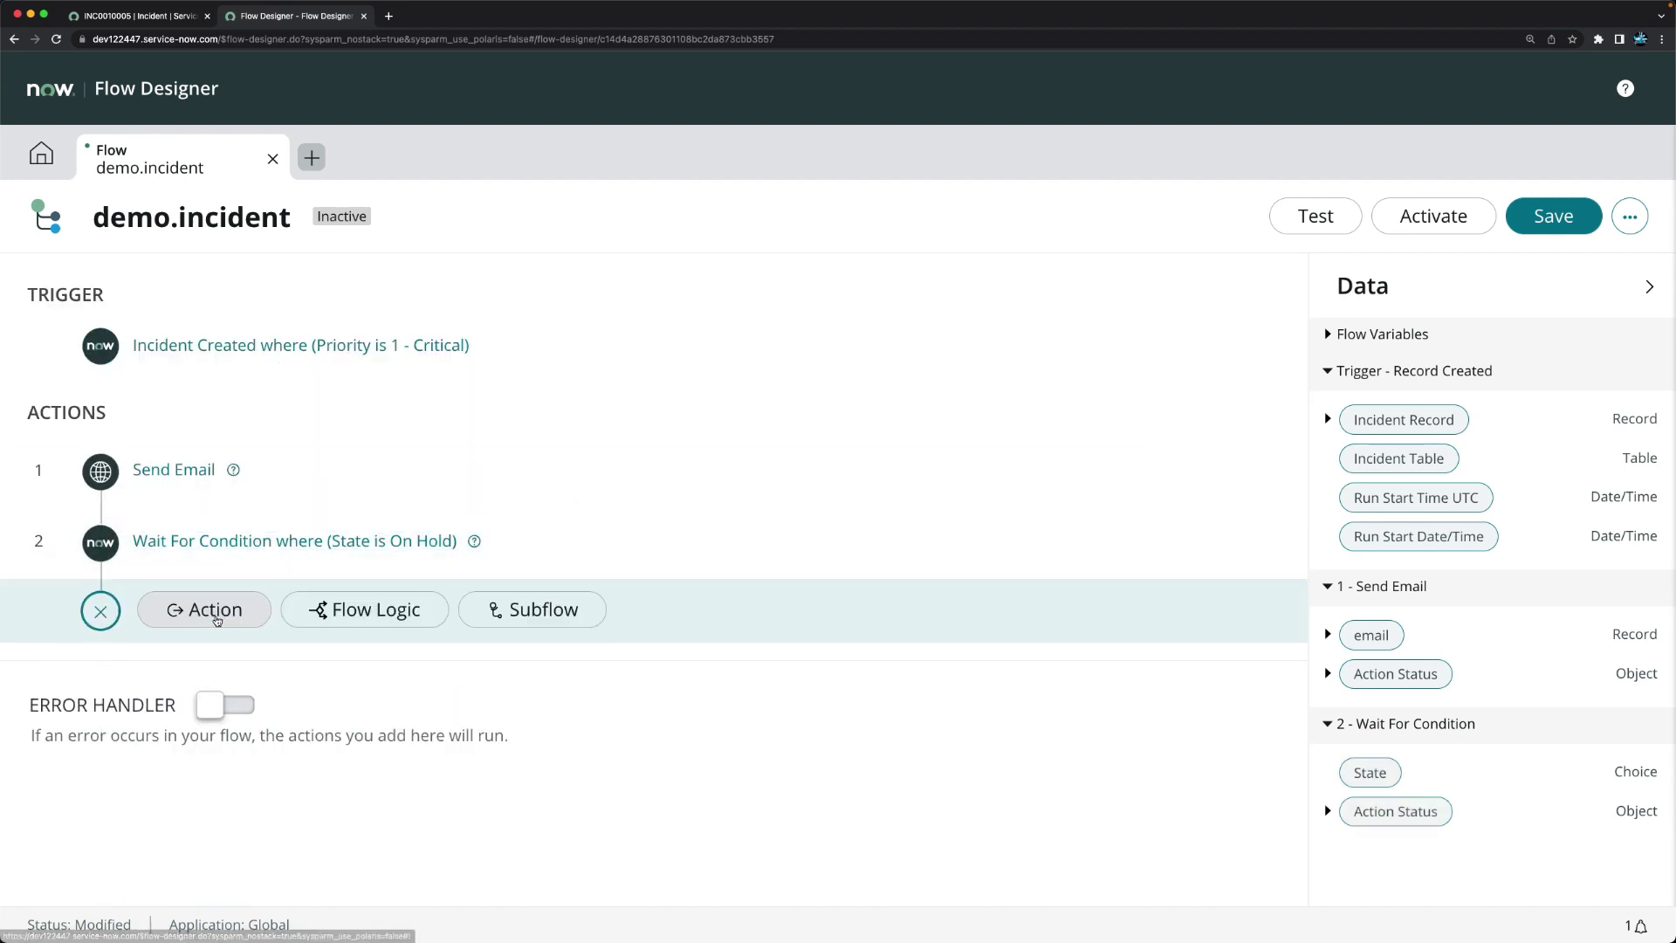
left_click(230, 612)
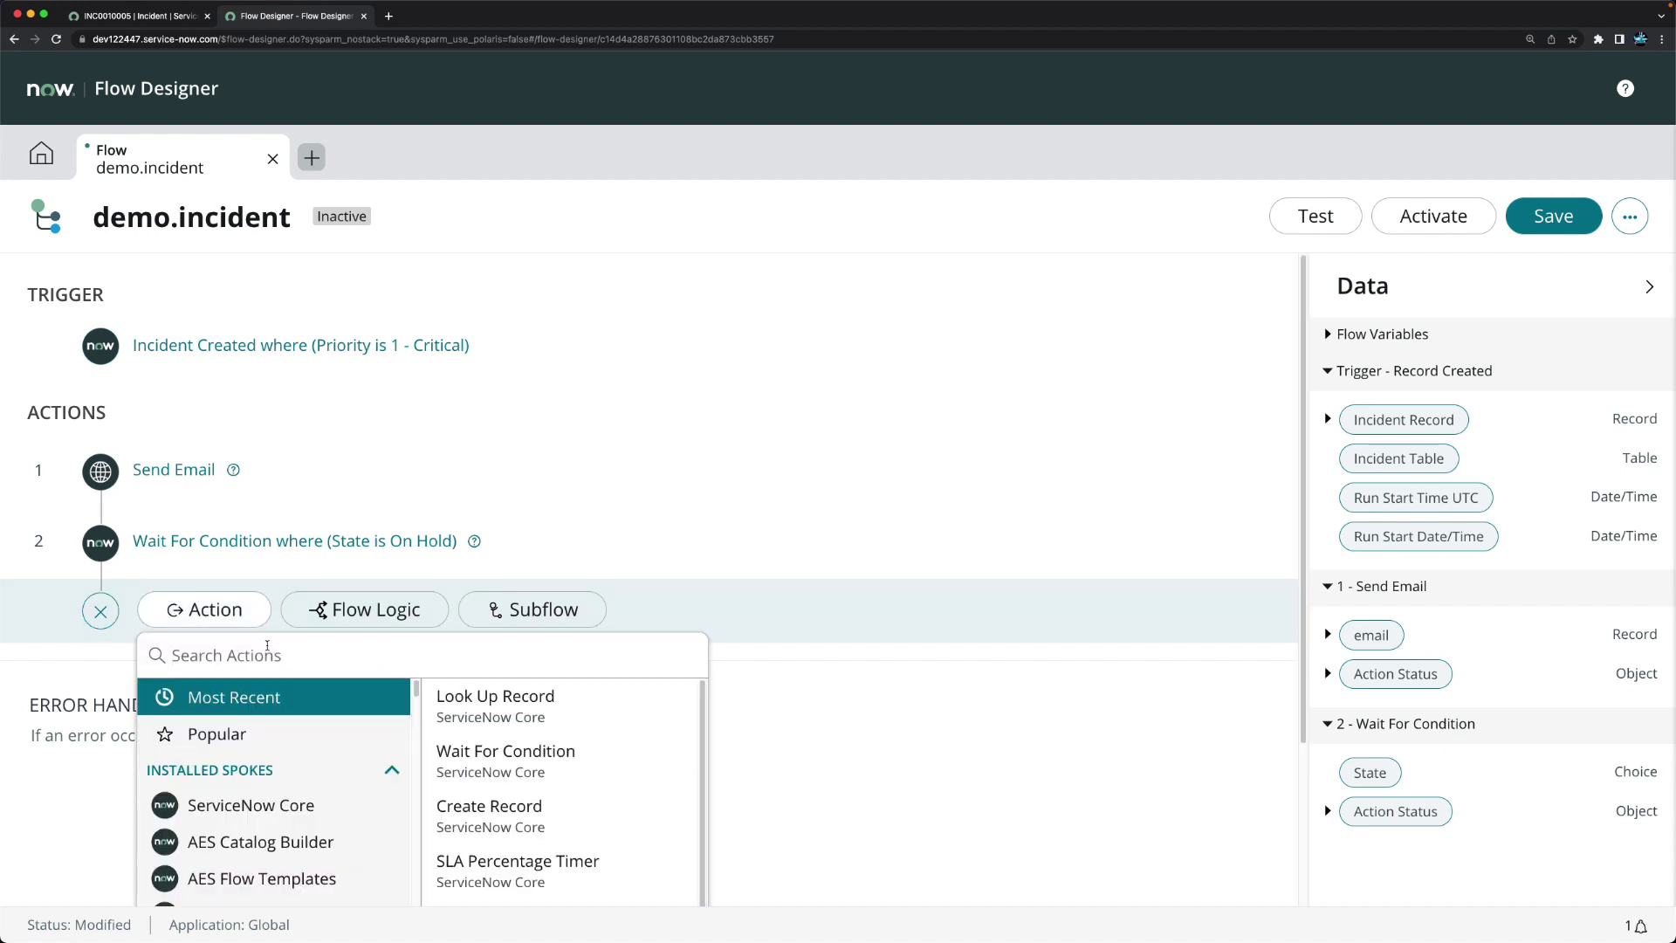
type("update")
left_click(496, 579)
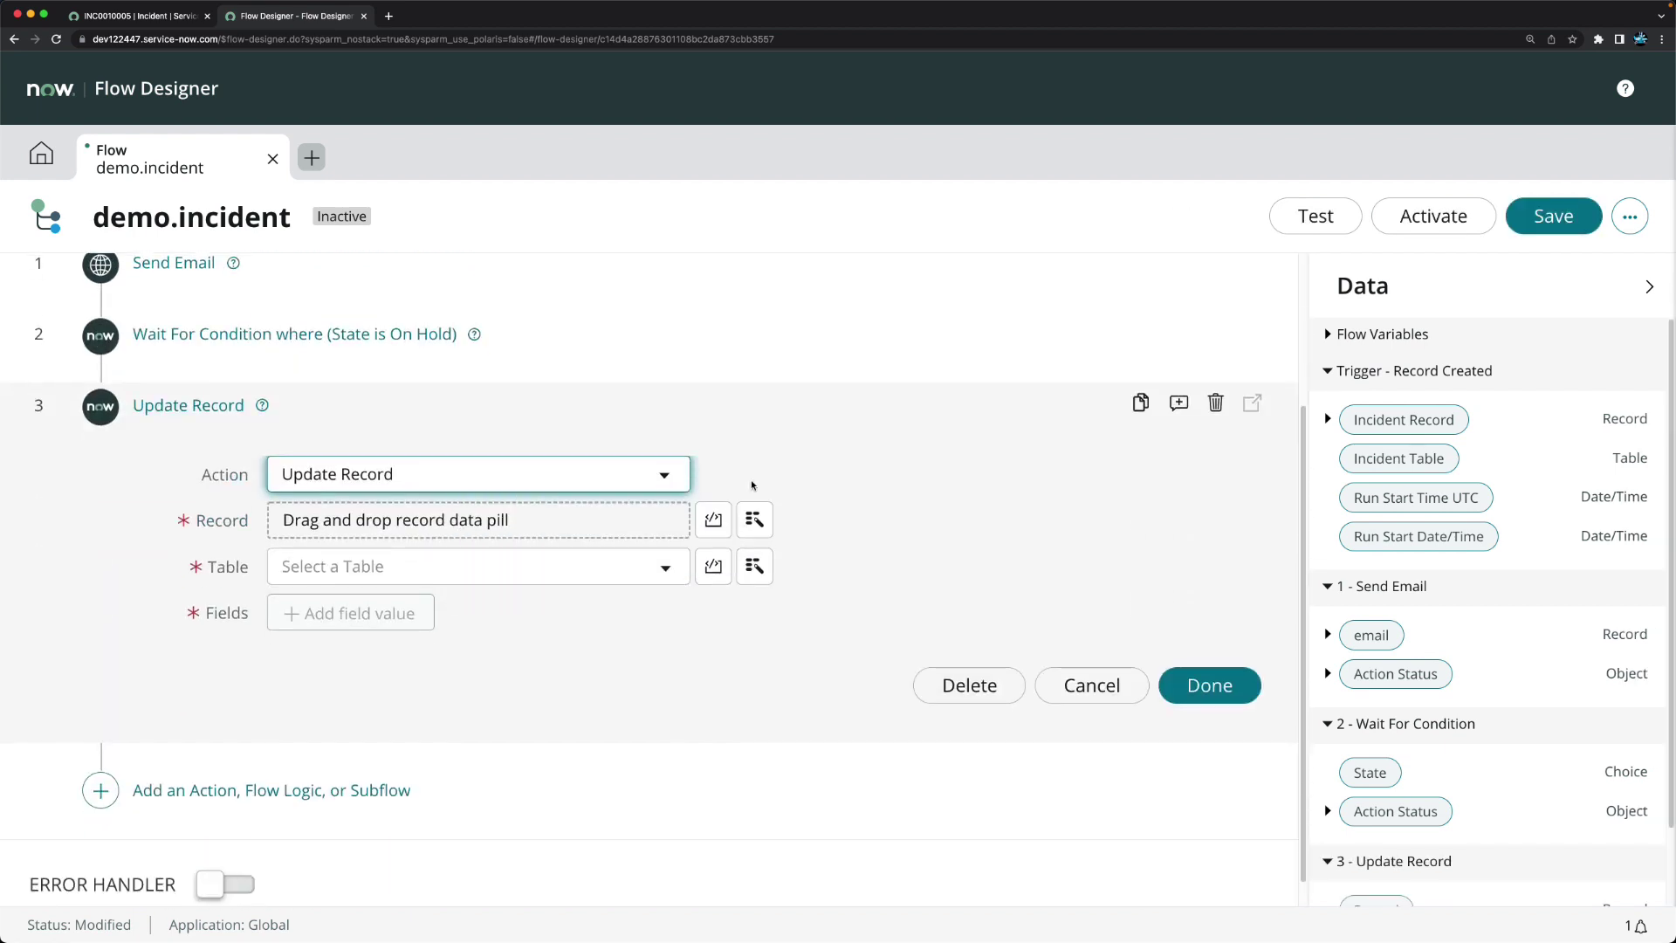
Step: Set the Update Record action's record to the Incident Record from the Record Created trigger
left_click(754, 519)
left_click(690, 602)
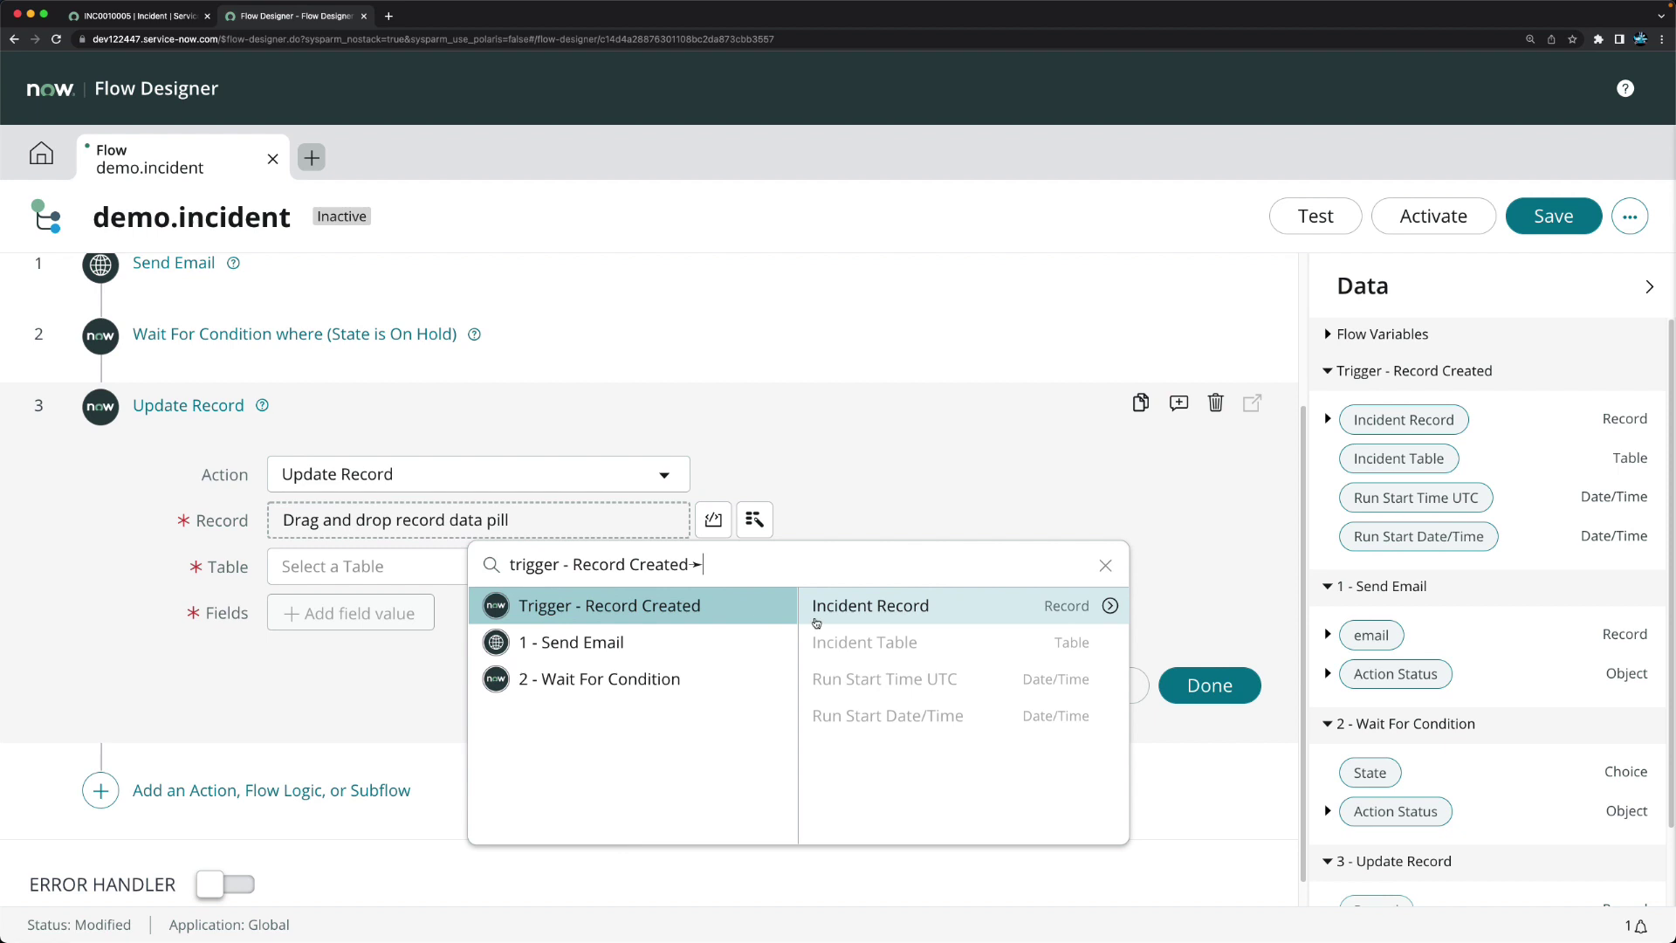
left_click(980, 611)
scroll(724, 600, "up", 2)
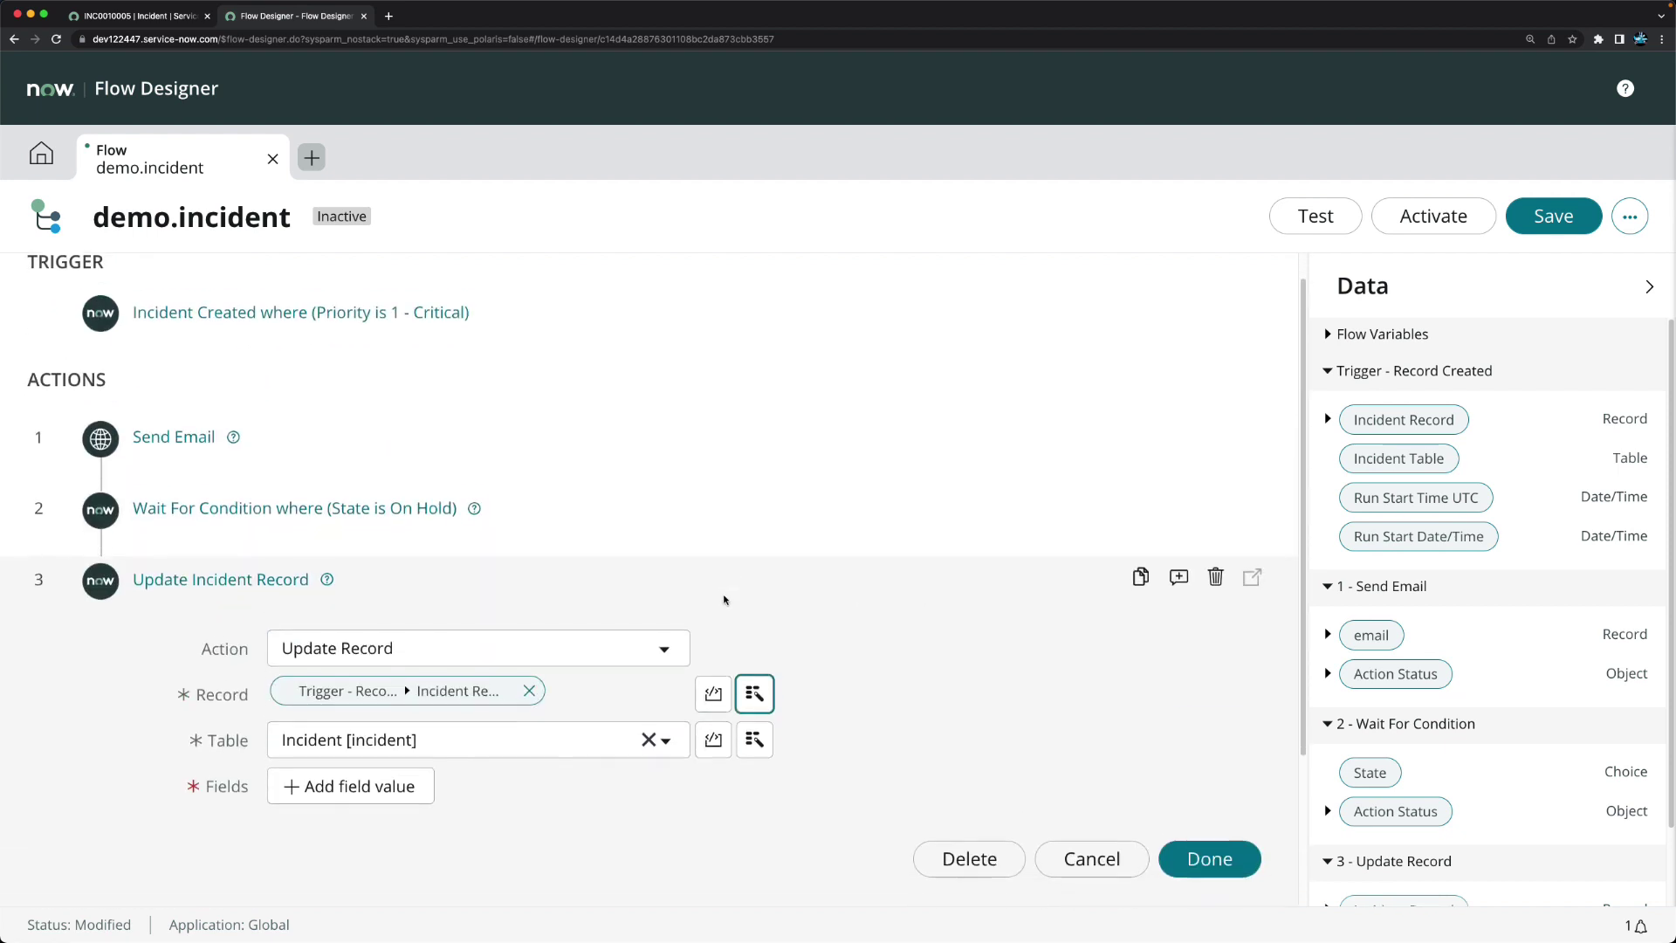
Step: Add a Work notes field value of "Incident is on Hold by Flow" to the Update Record action and finish editing it
scroll(465, 629, "down", 2)
left_click(394, 625)
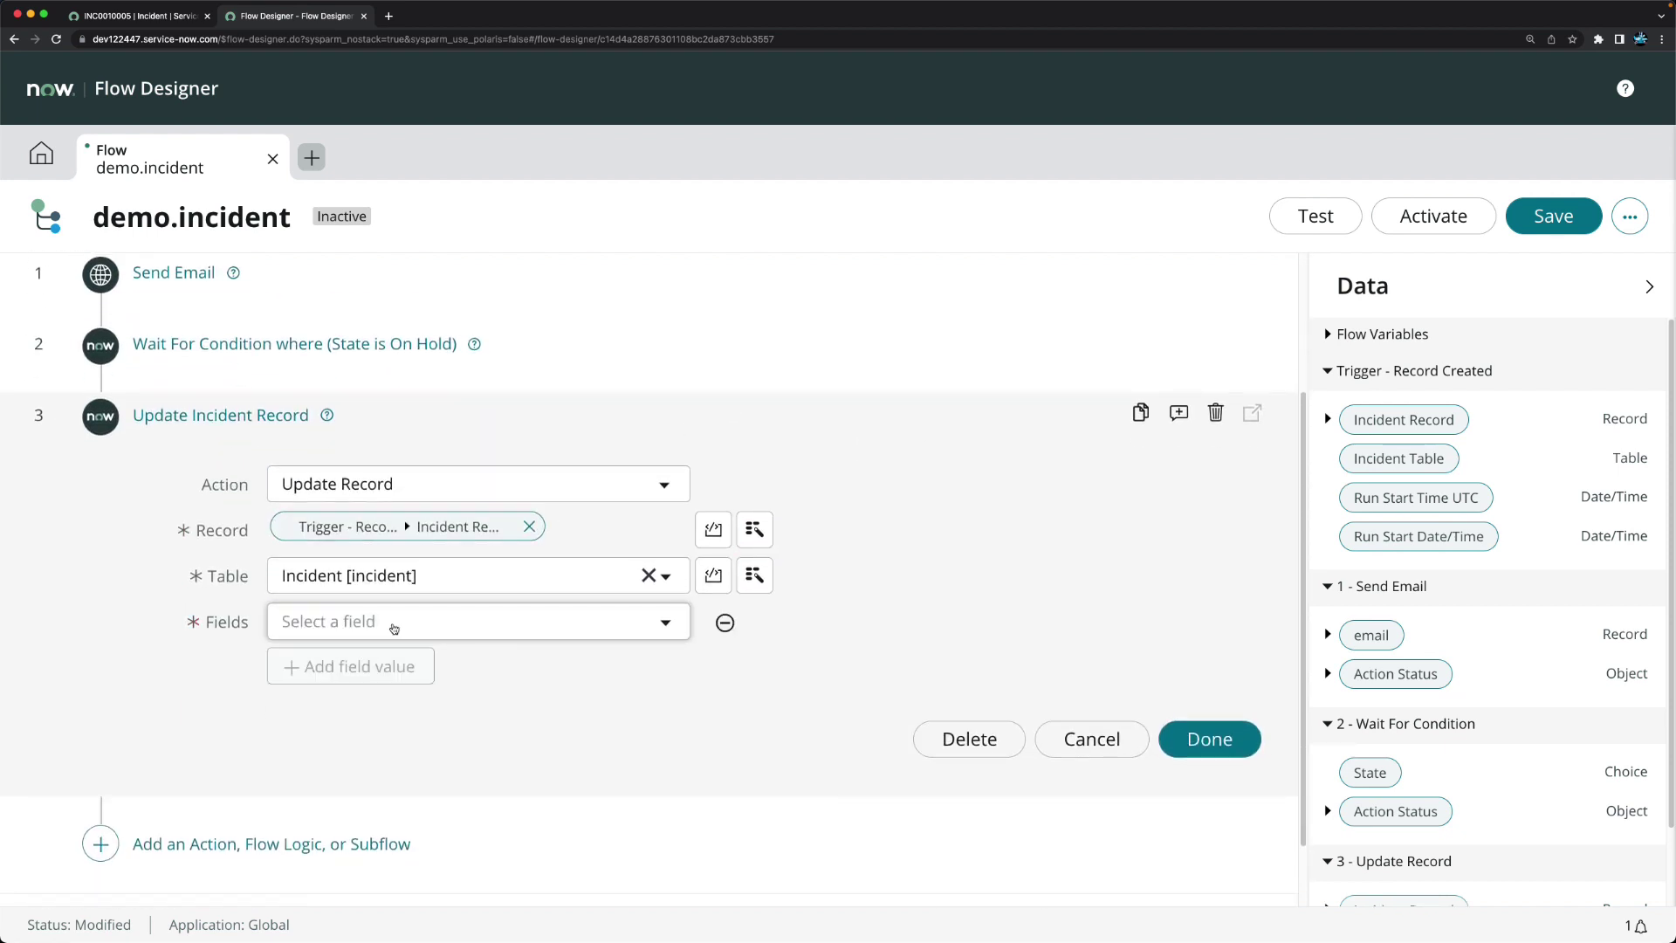
left_click(394, 625)
type("work")
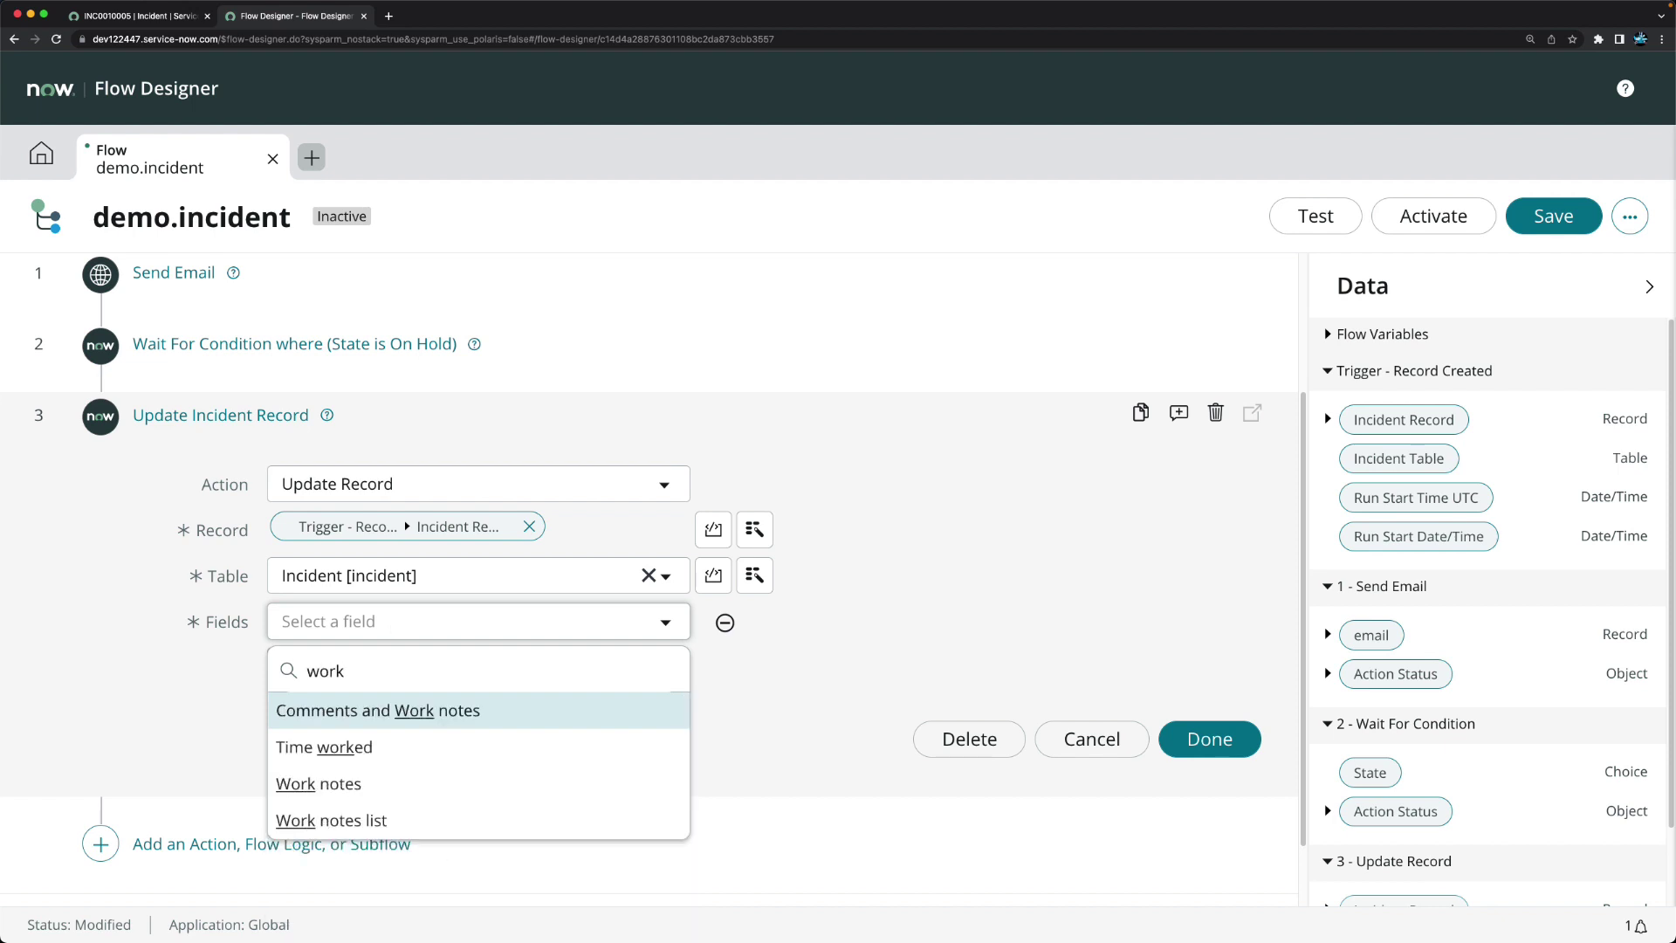
left_click(366, 786)
left_click(798, 618)
type("Inciden")
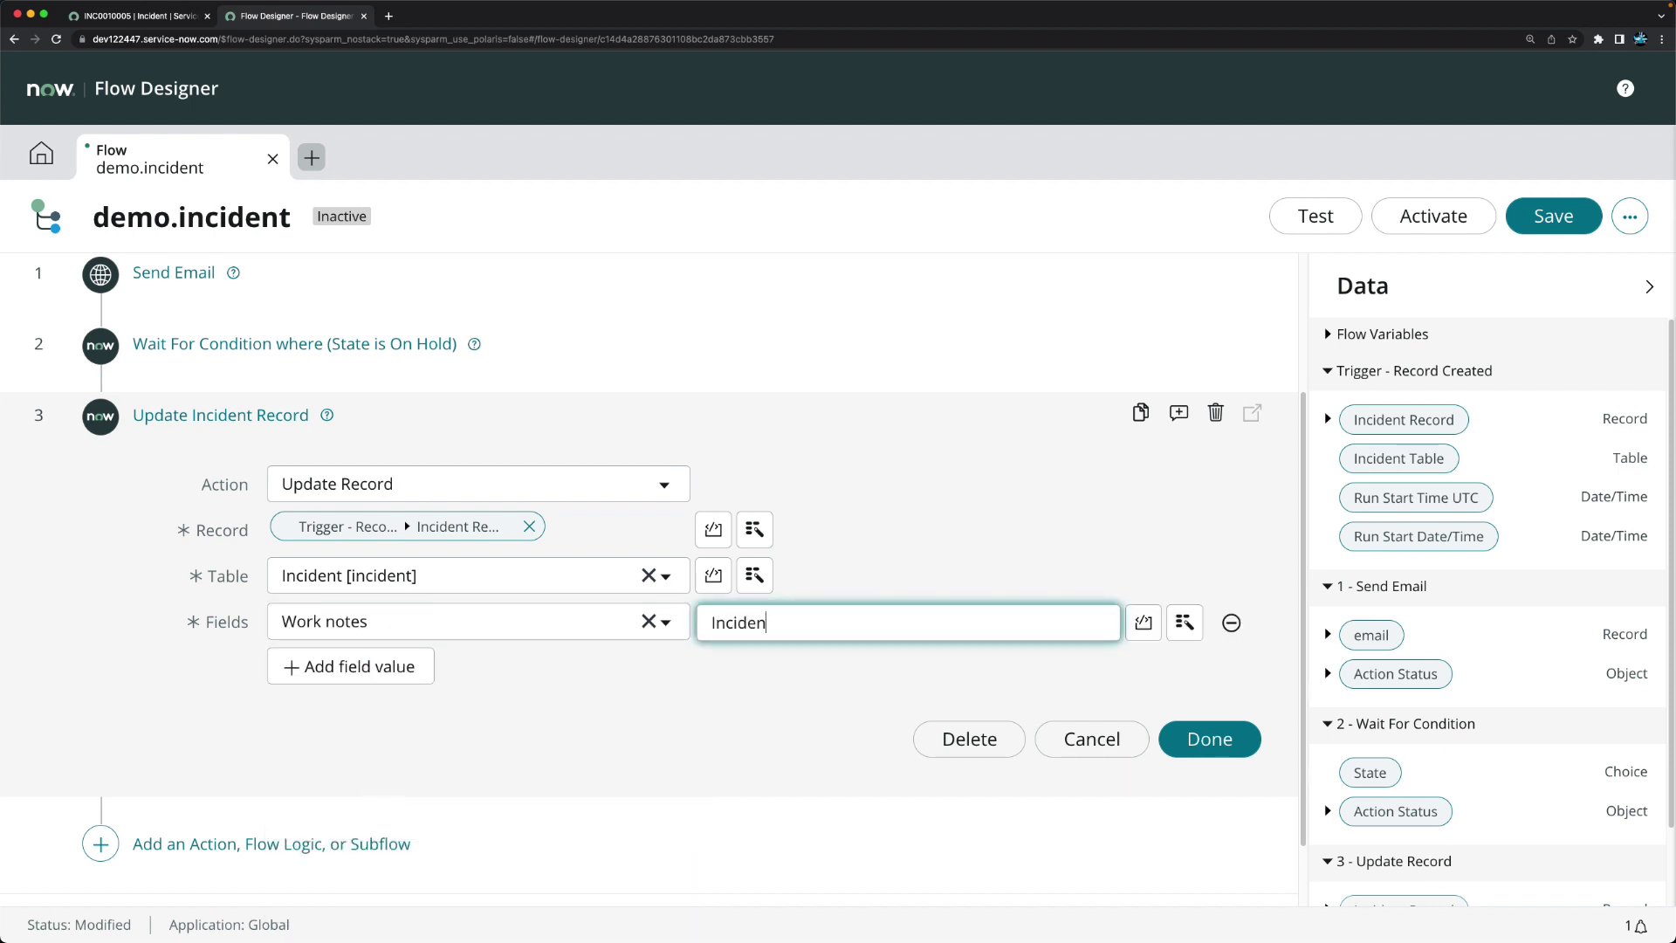
type("t is on Hold by Flow")
left_click(1214, 739)
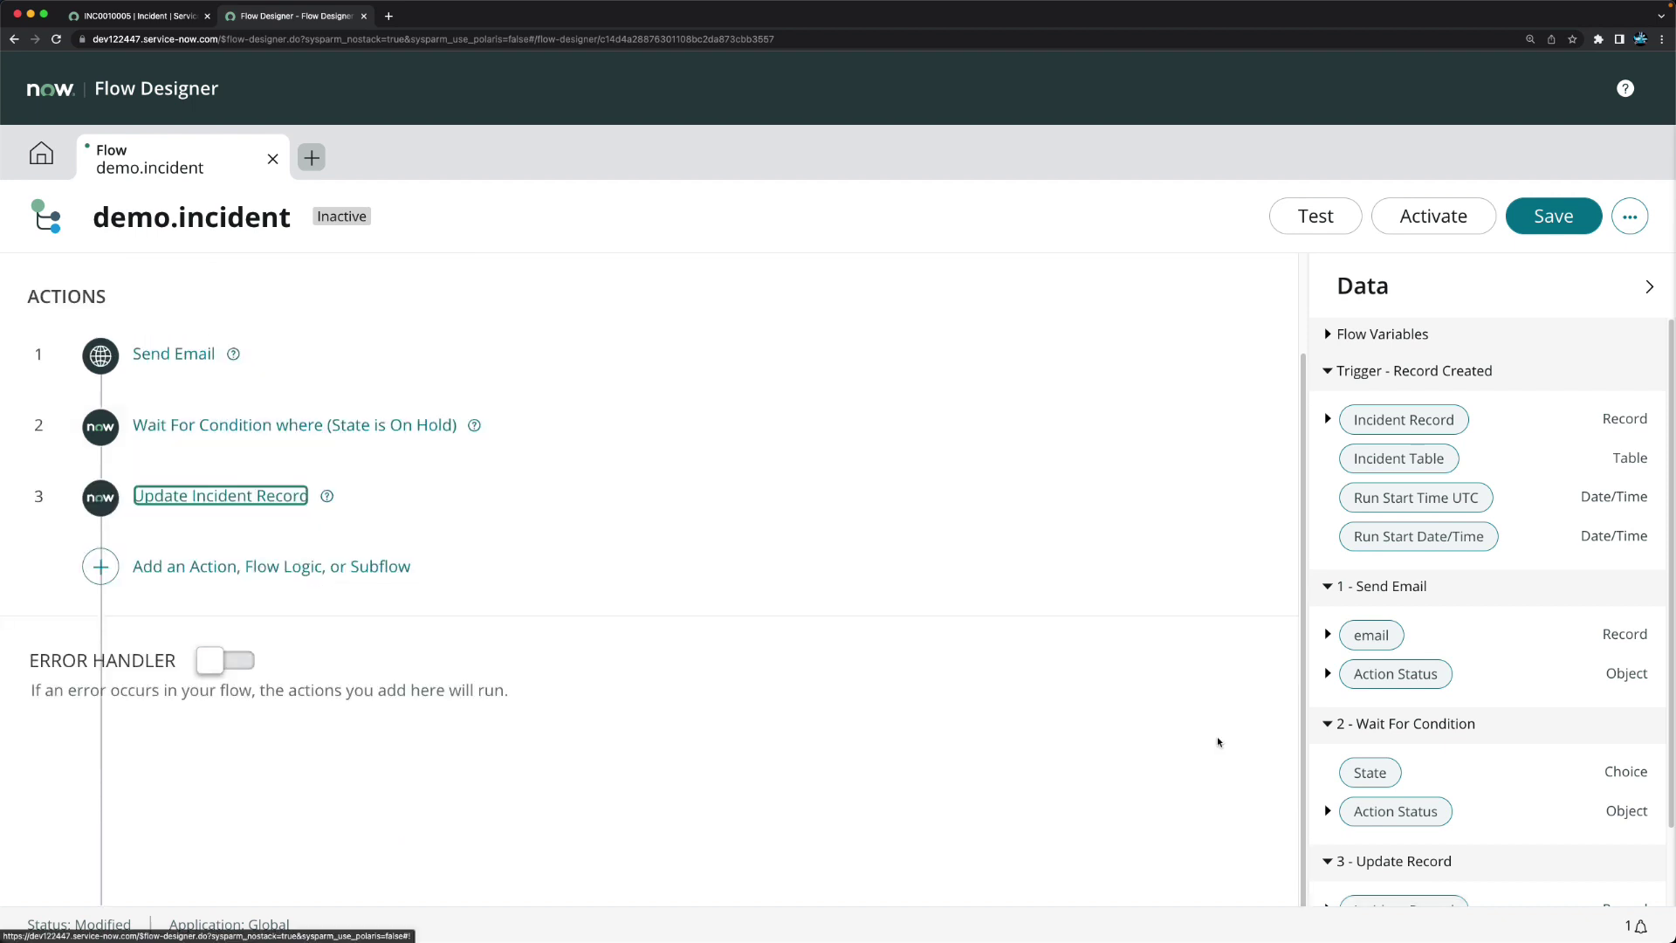
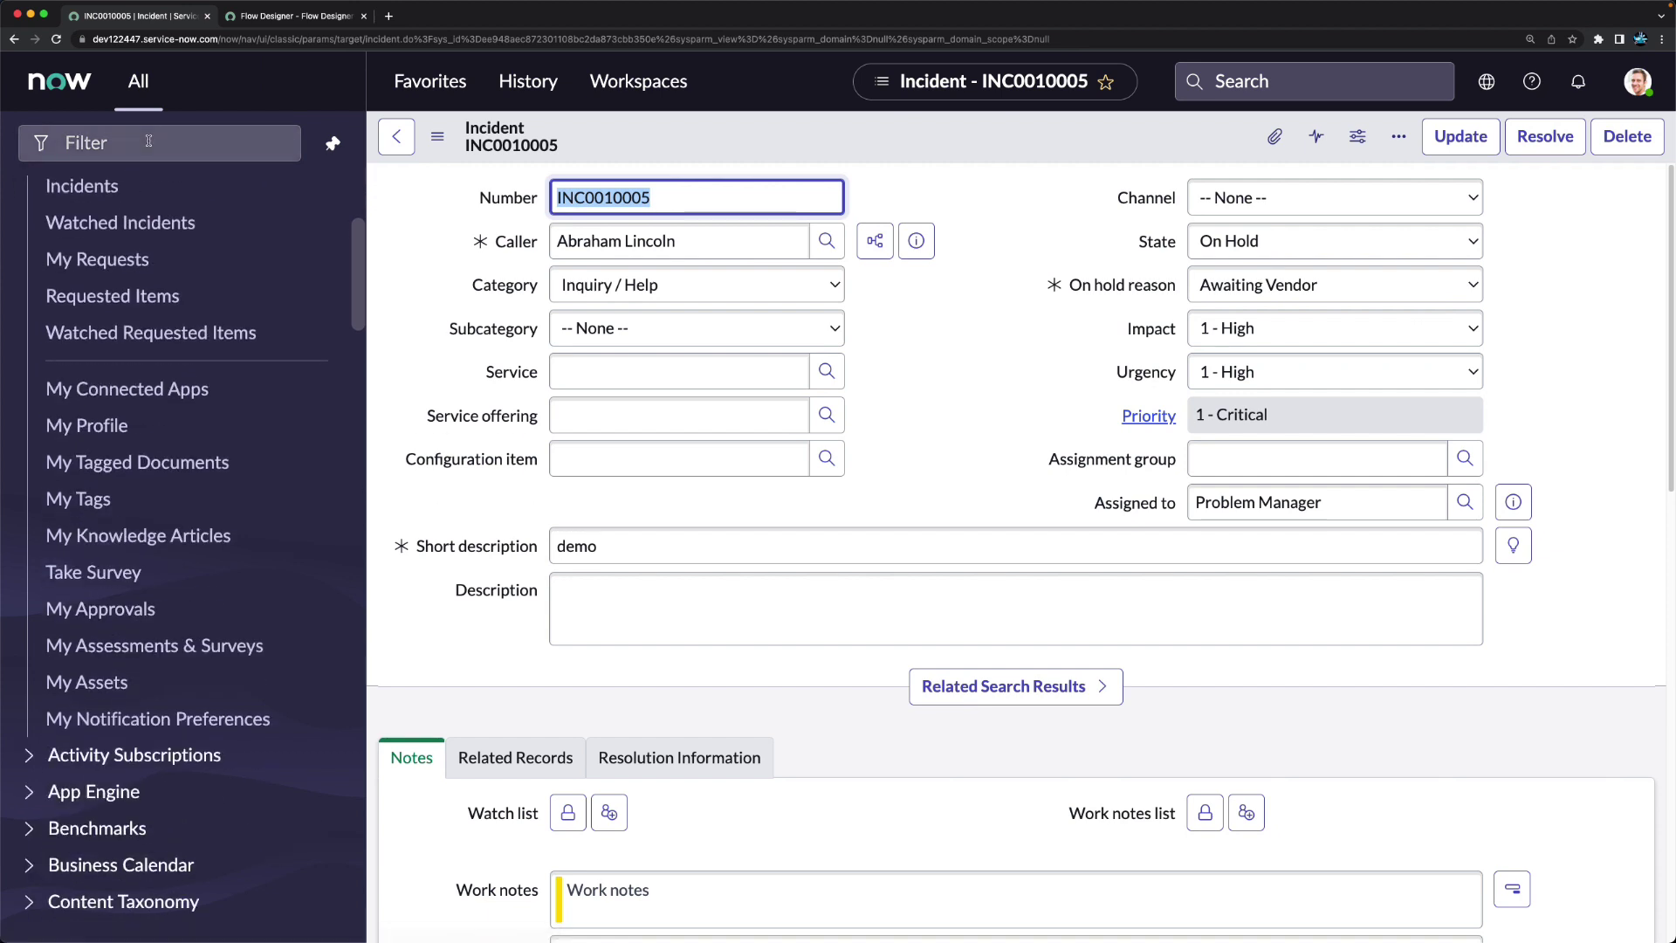
Step: Start a new incident, fill in the caller's name and enter the short description "Demo for wait for condition"
left_click(148, 141)
type("incident")
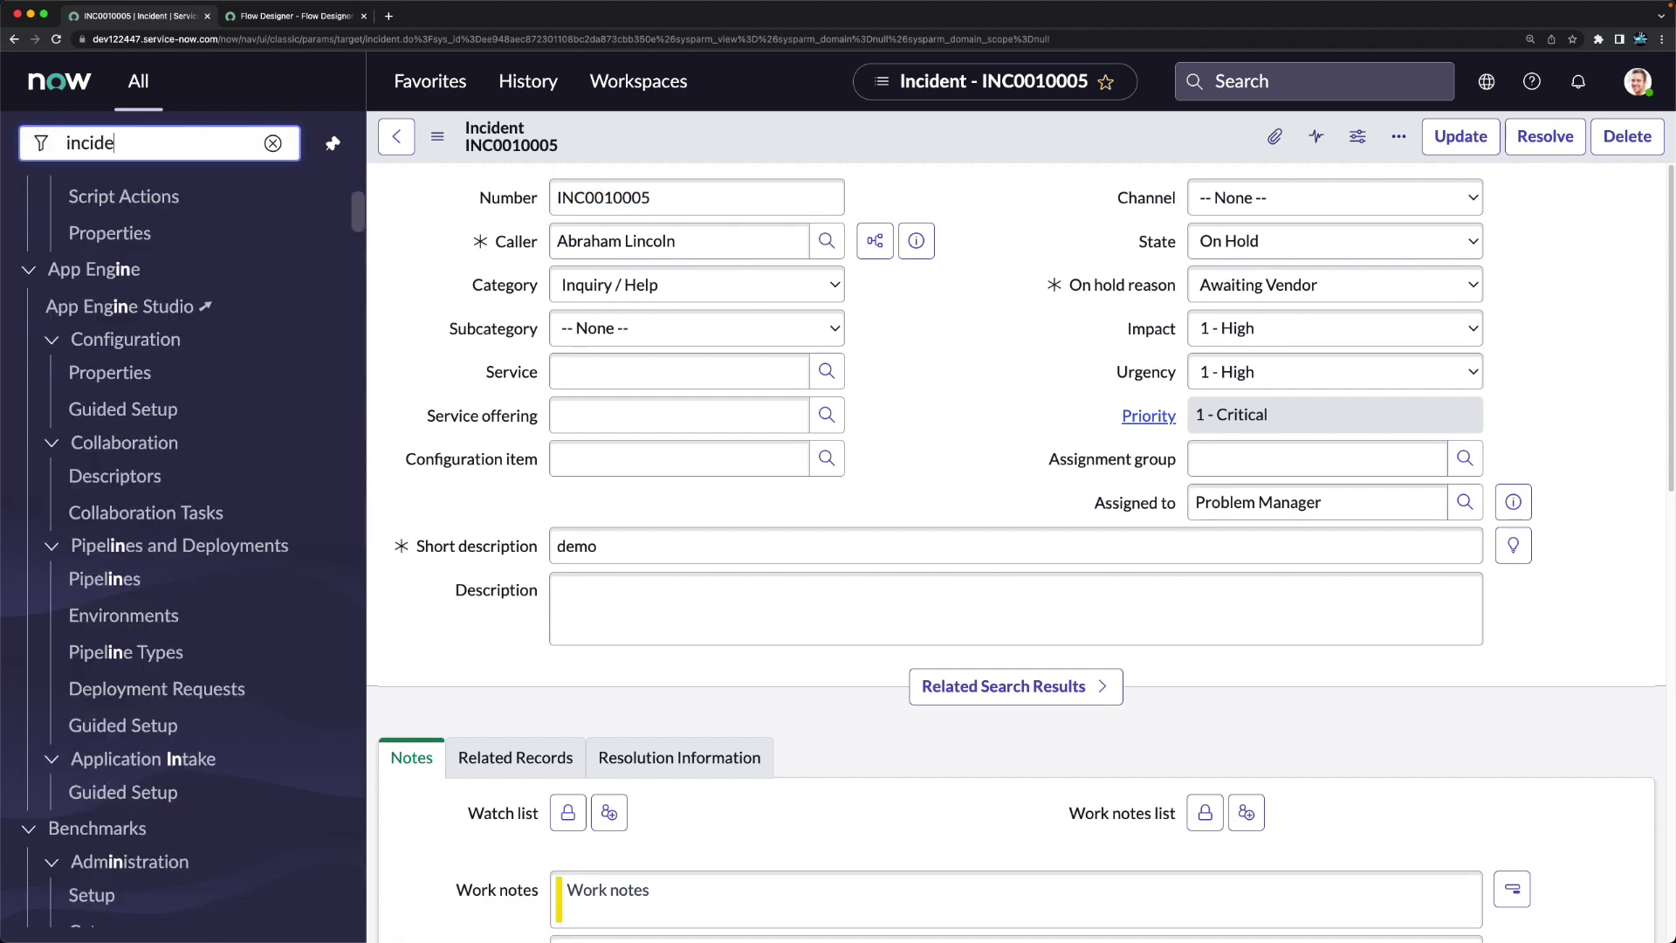
left_click(77, 417)
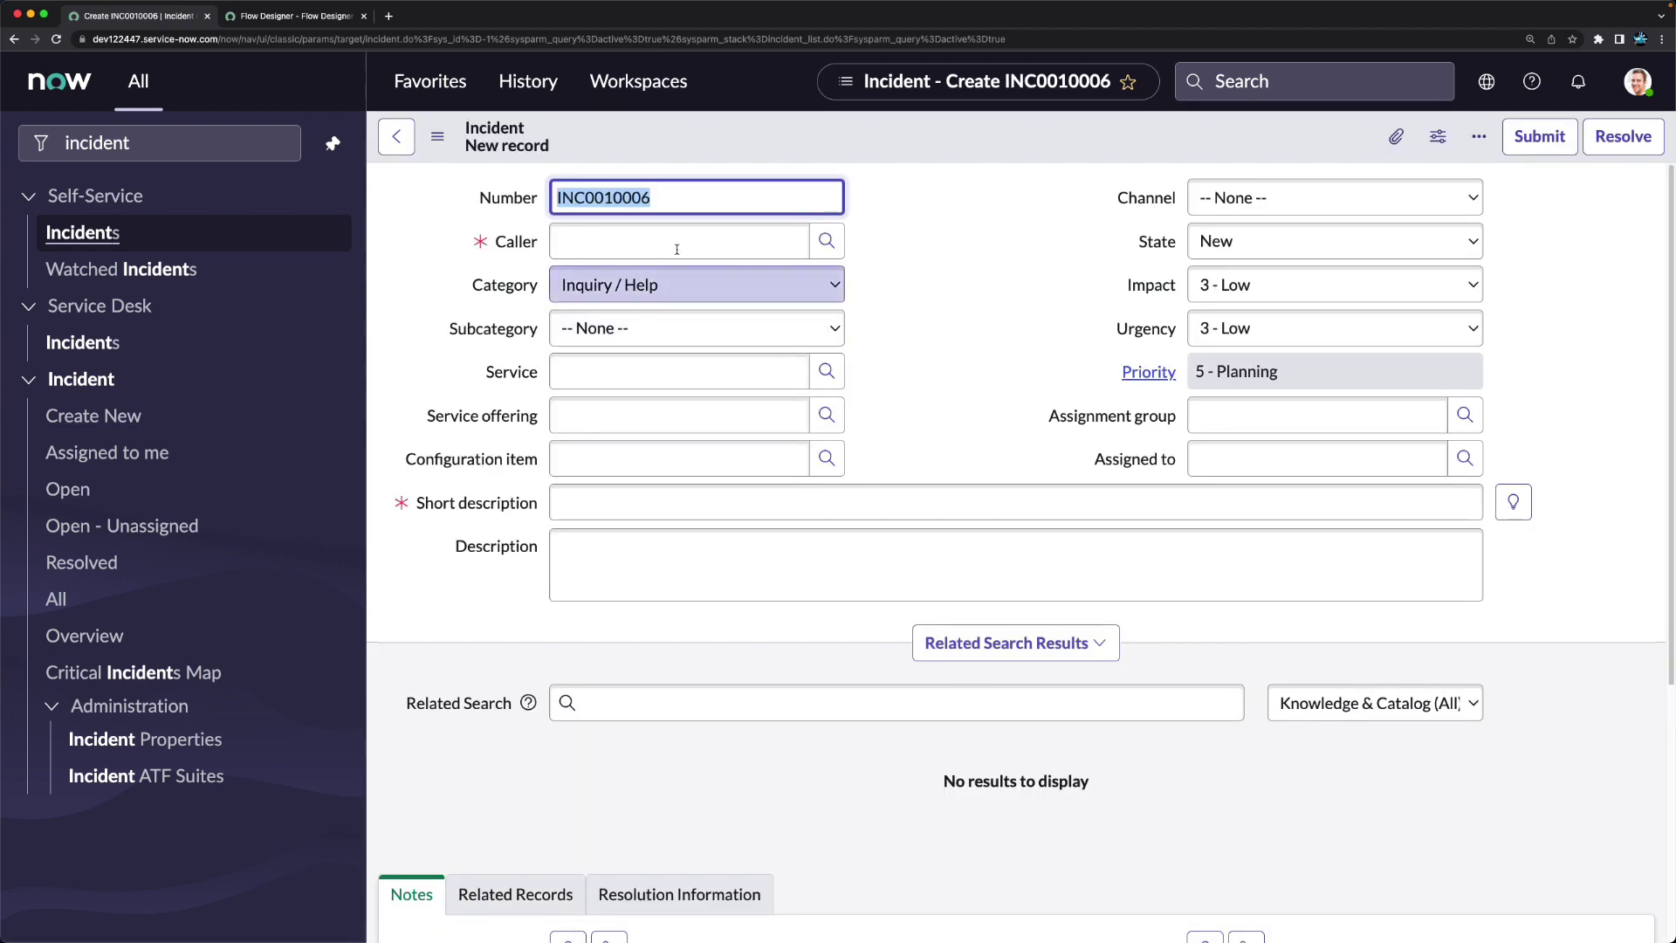
left_click(671, 243)
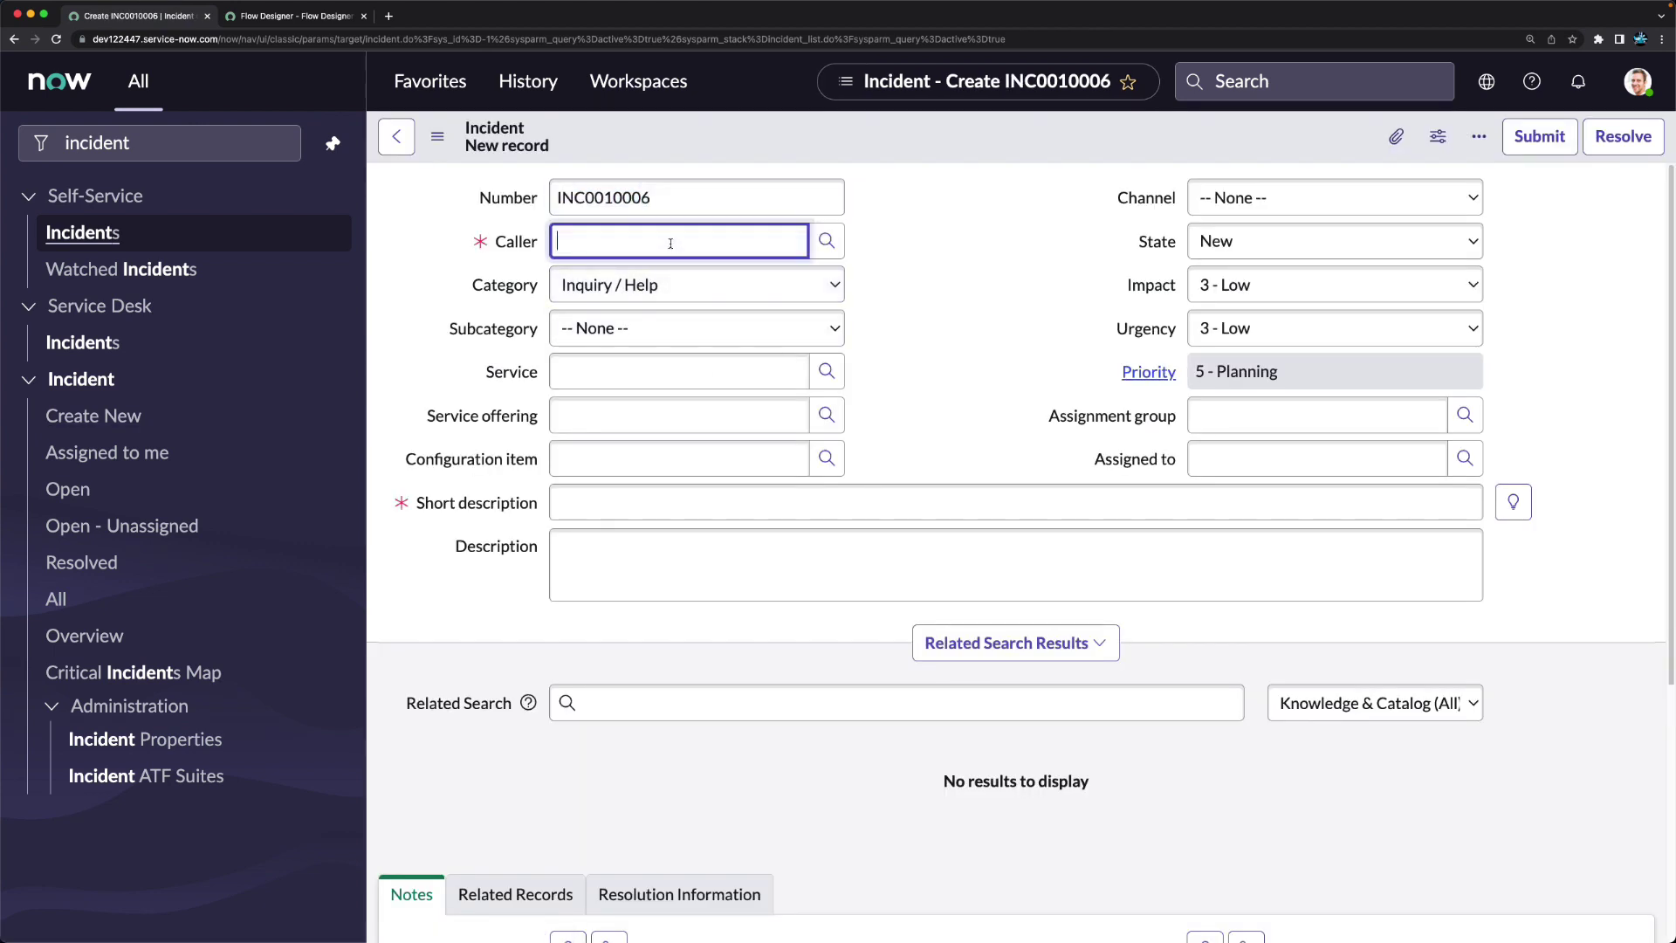
left_click(681, 288)
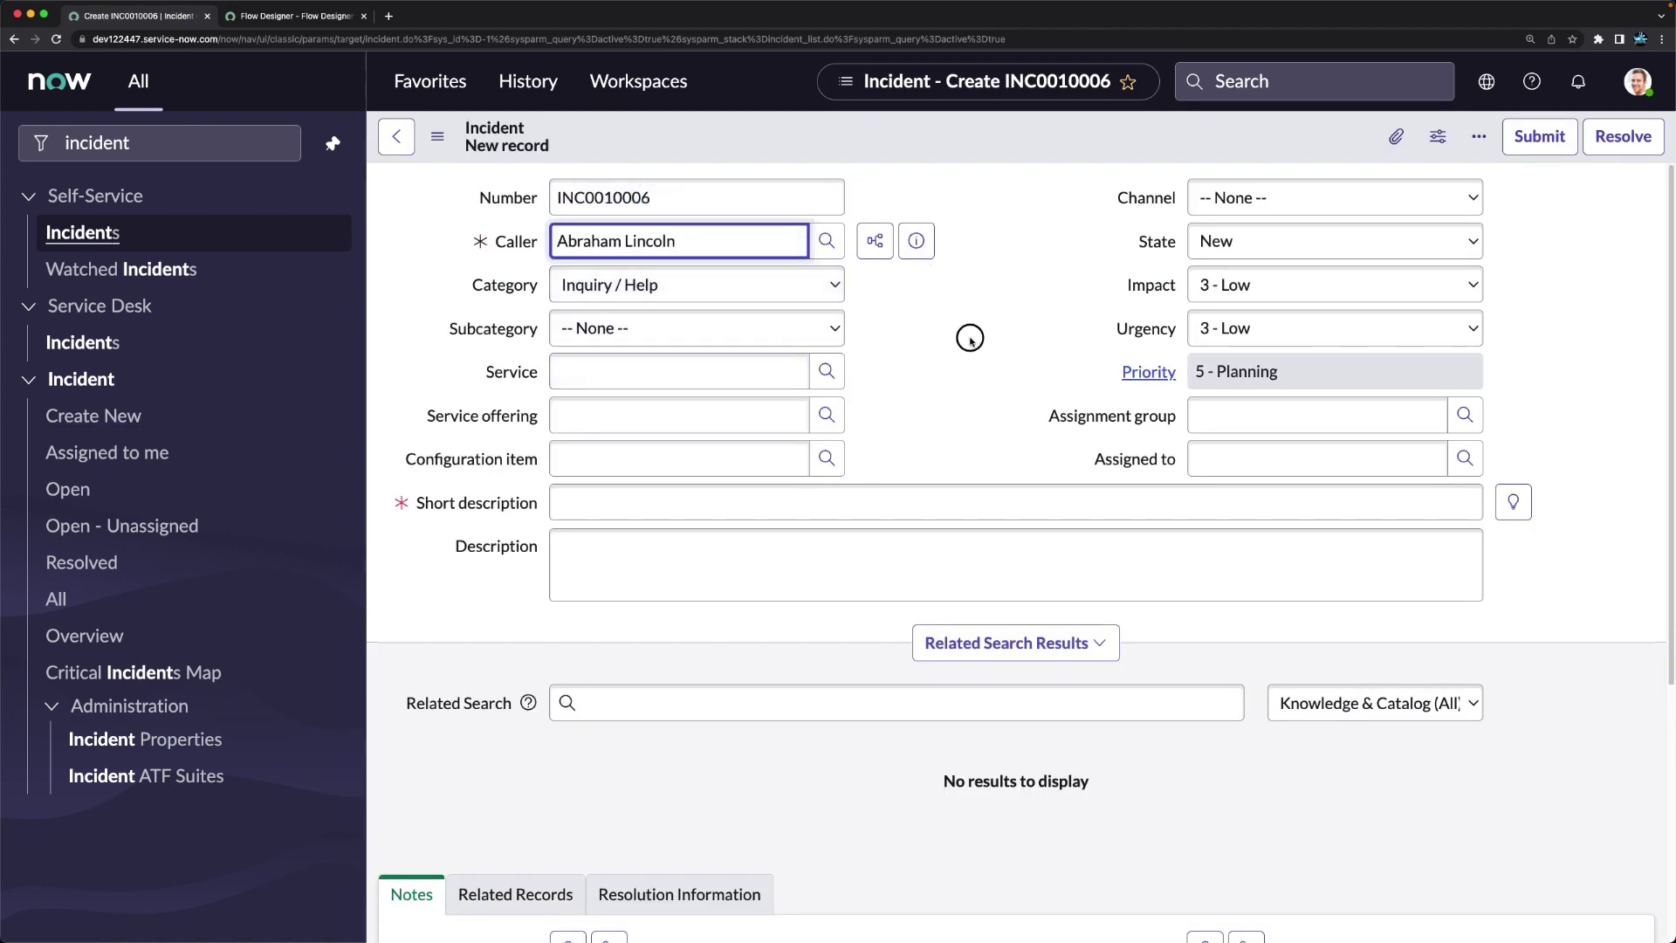
left_click(618, 505)
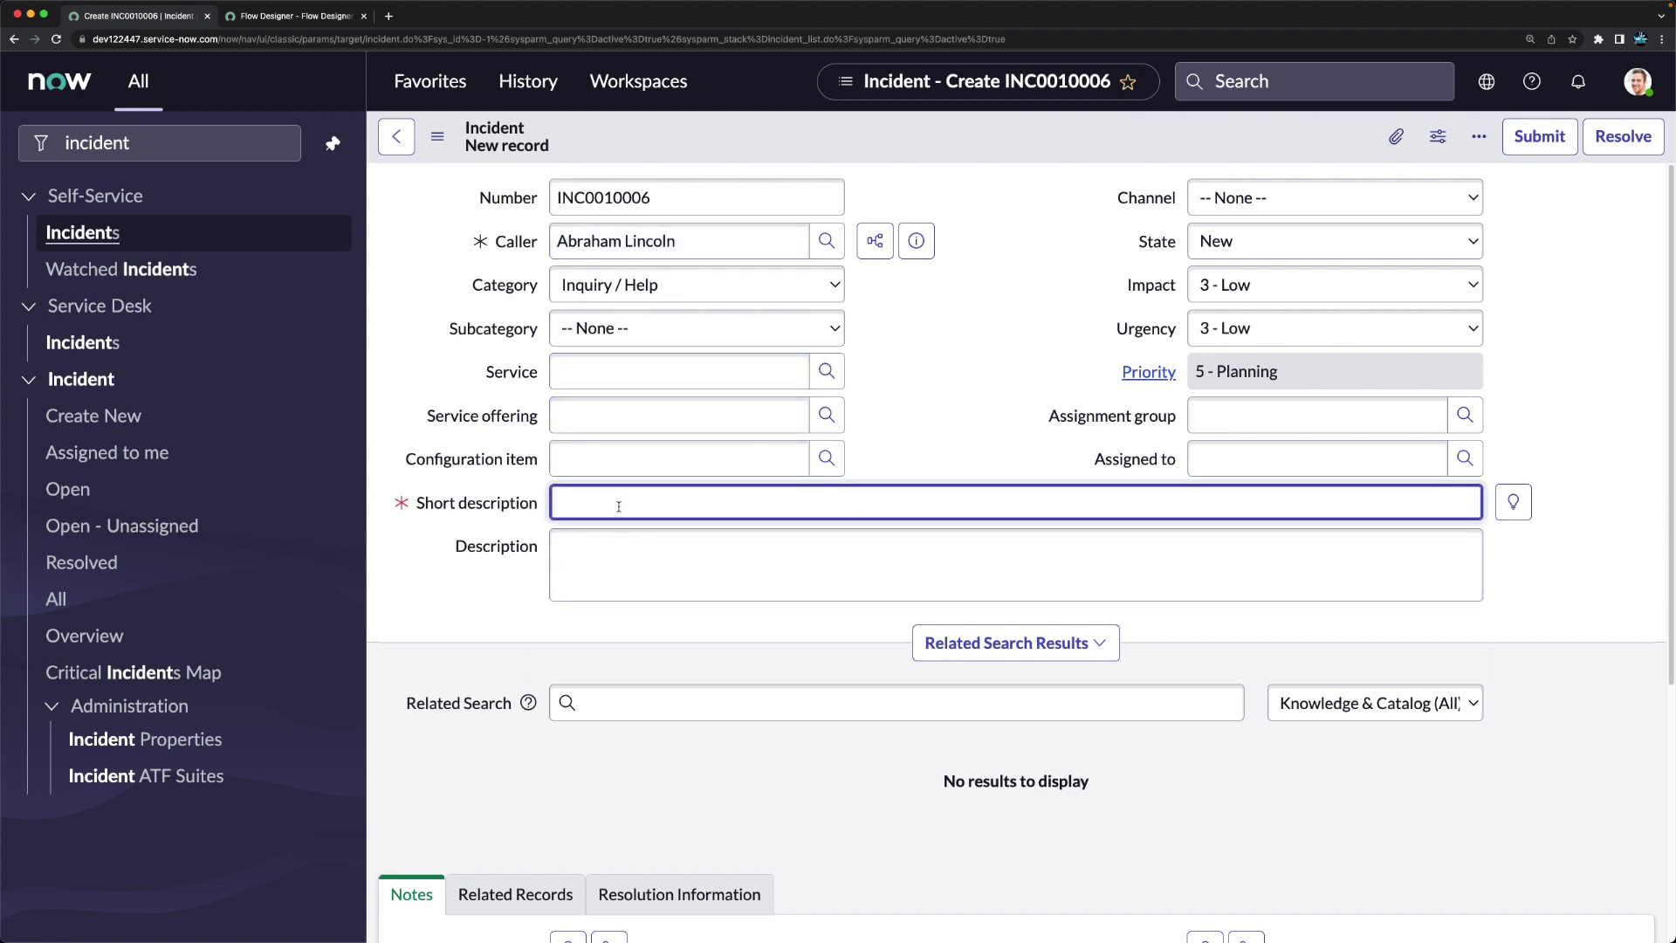
type("Demo for wait for condition")
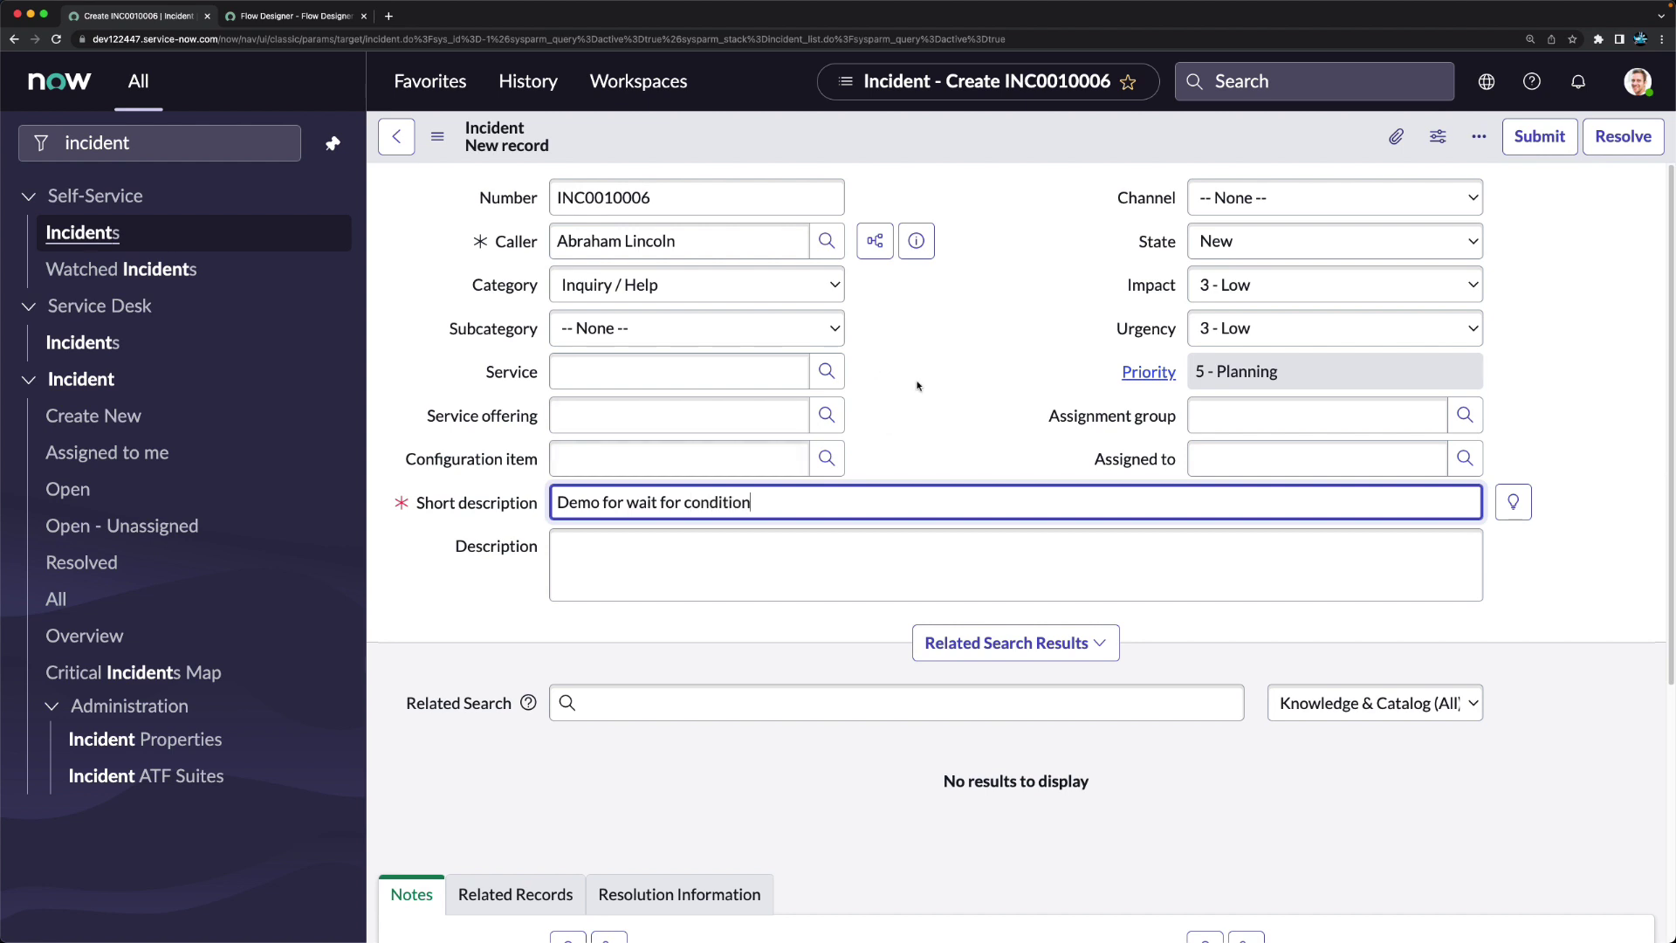
Step: Assign the new incident to Problem Manager from the user lookup
left_click(1336, 328)
left_click(1454, 464)
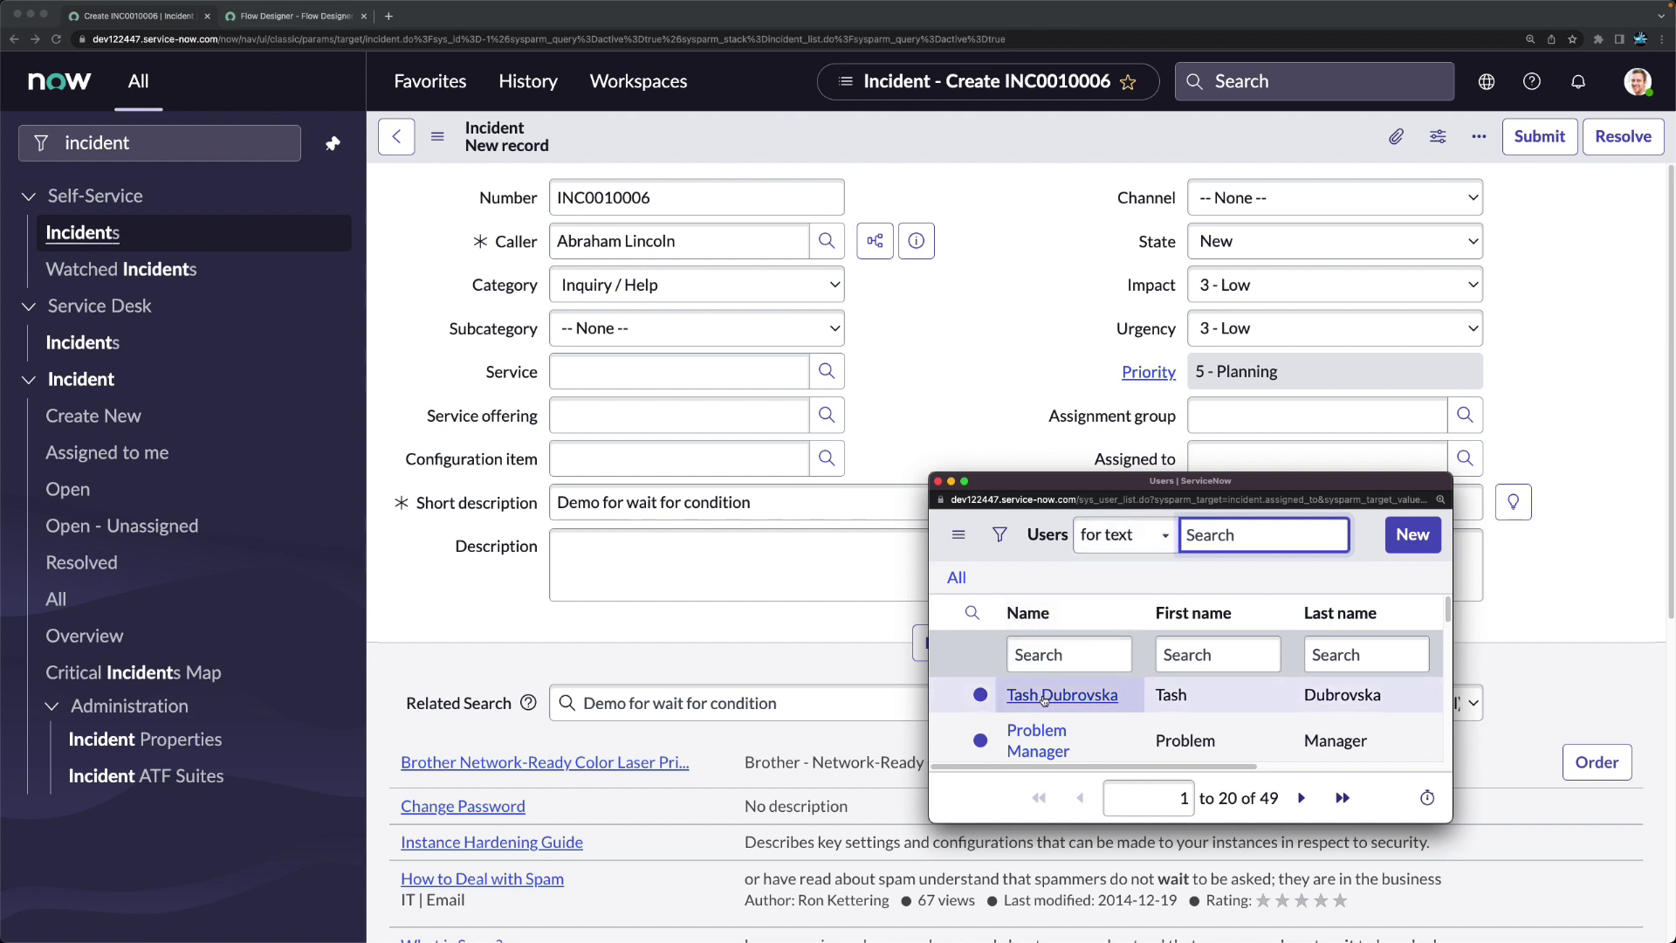
scroll(1043, 699, "down", 1)
left_click(1047, 707)
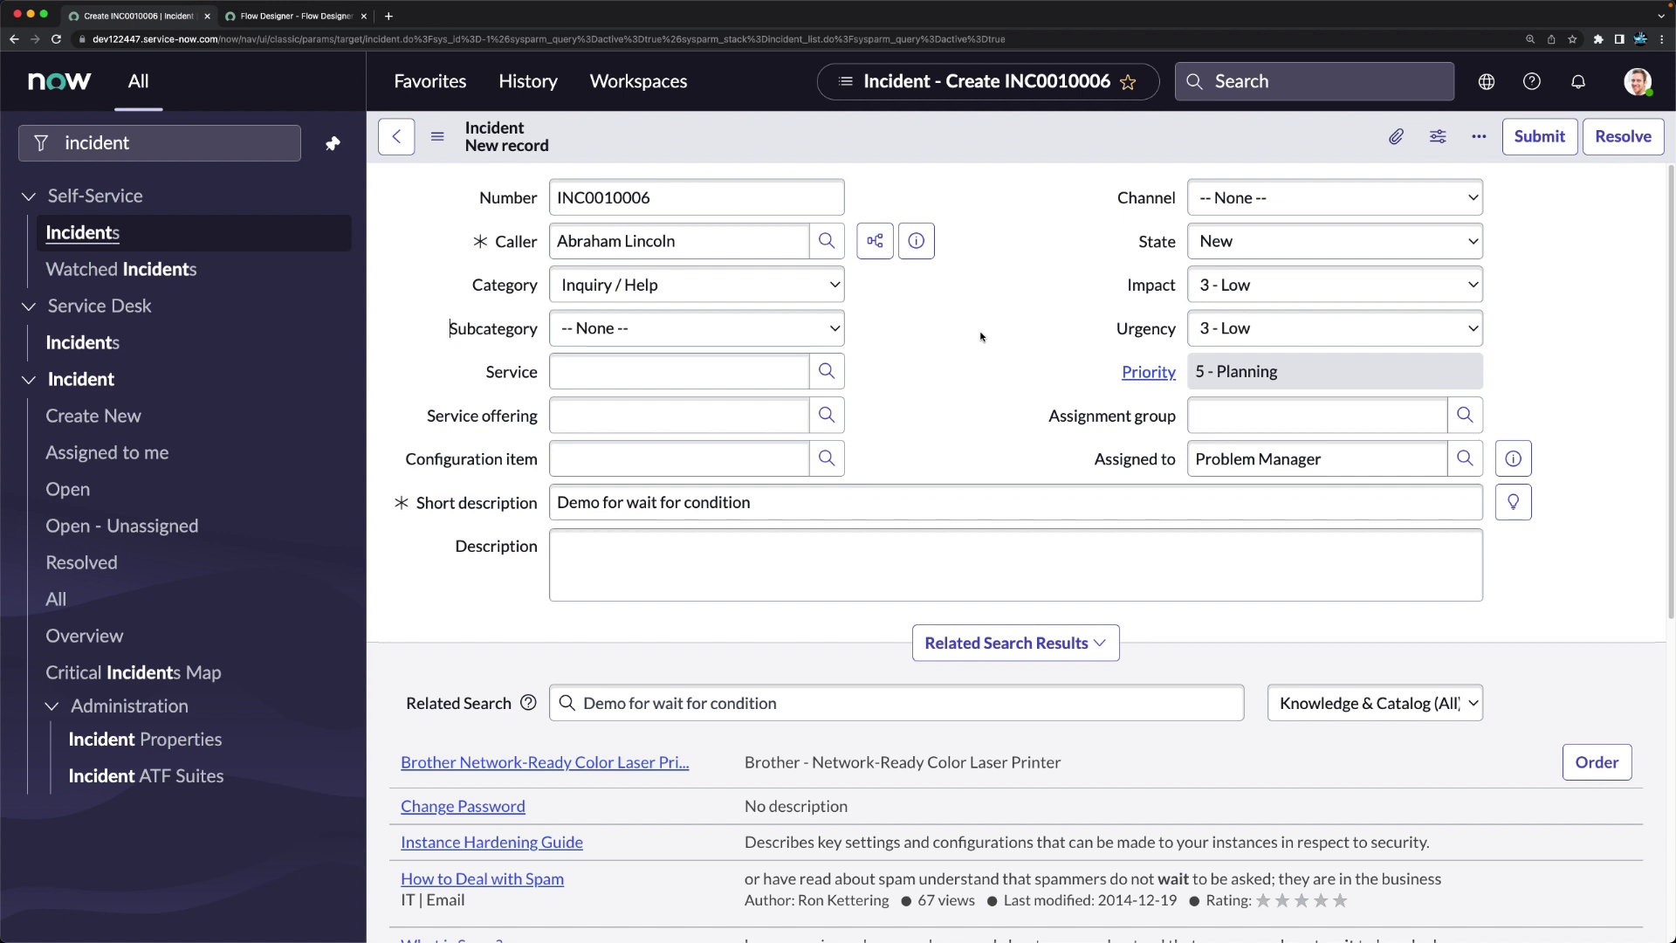
Step: Set the incident's impact and urgency to 1 - High and save the record
left_click(1288, 288)
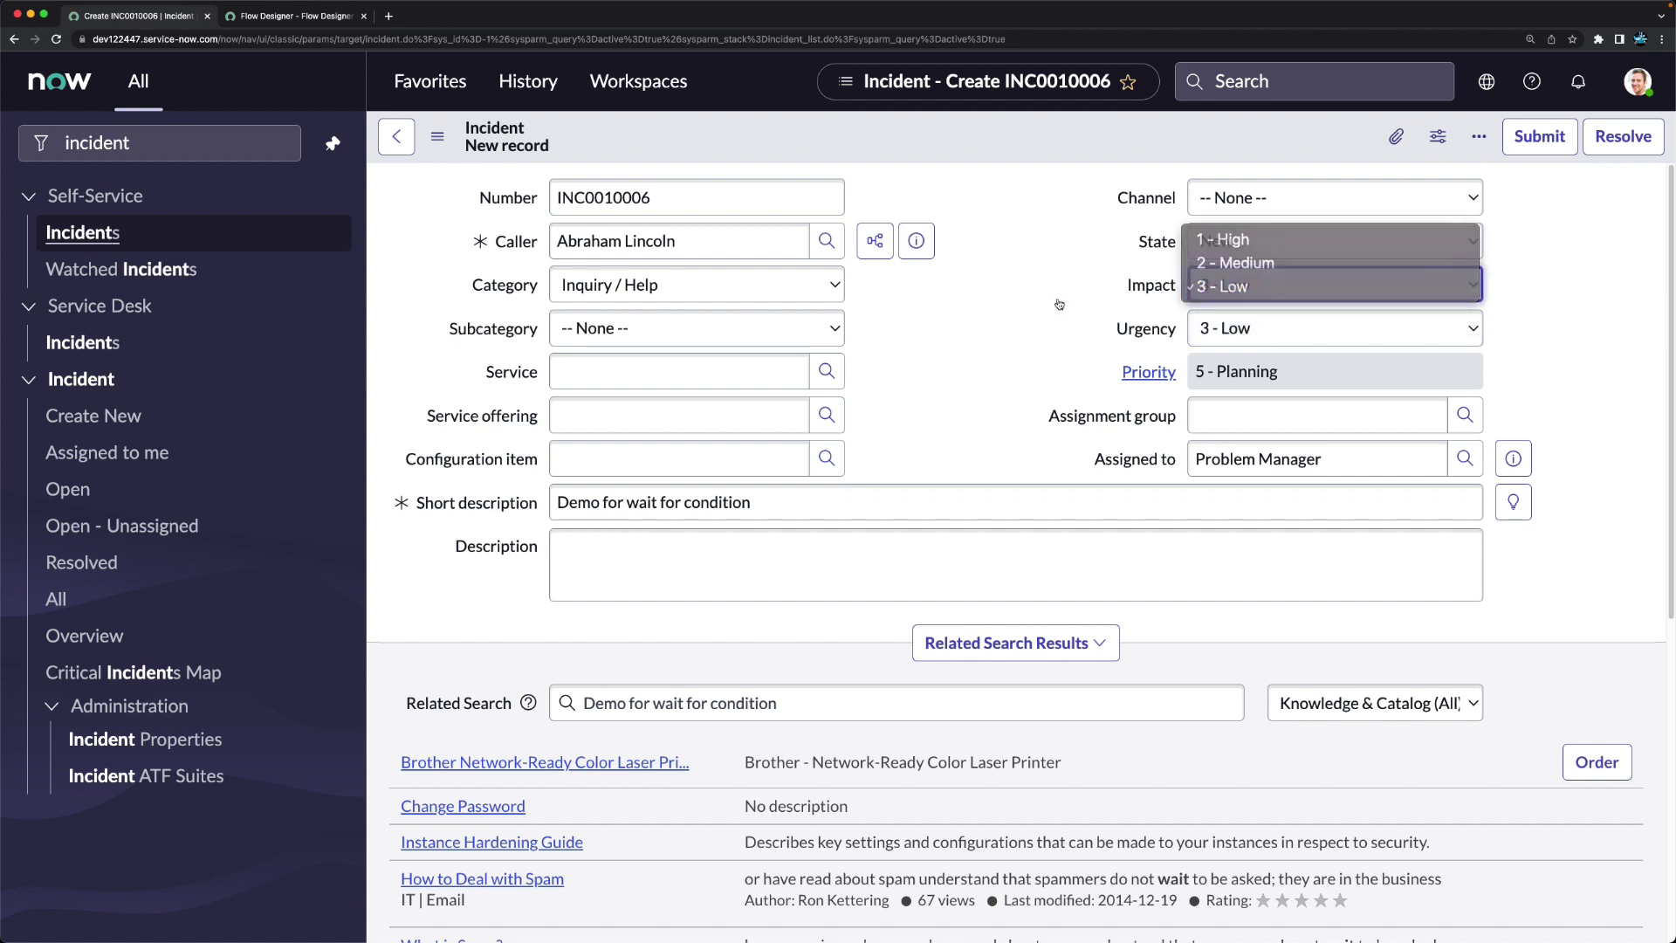
left_click(1292, 290)
left_click(1220, 287)
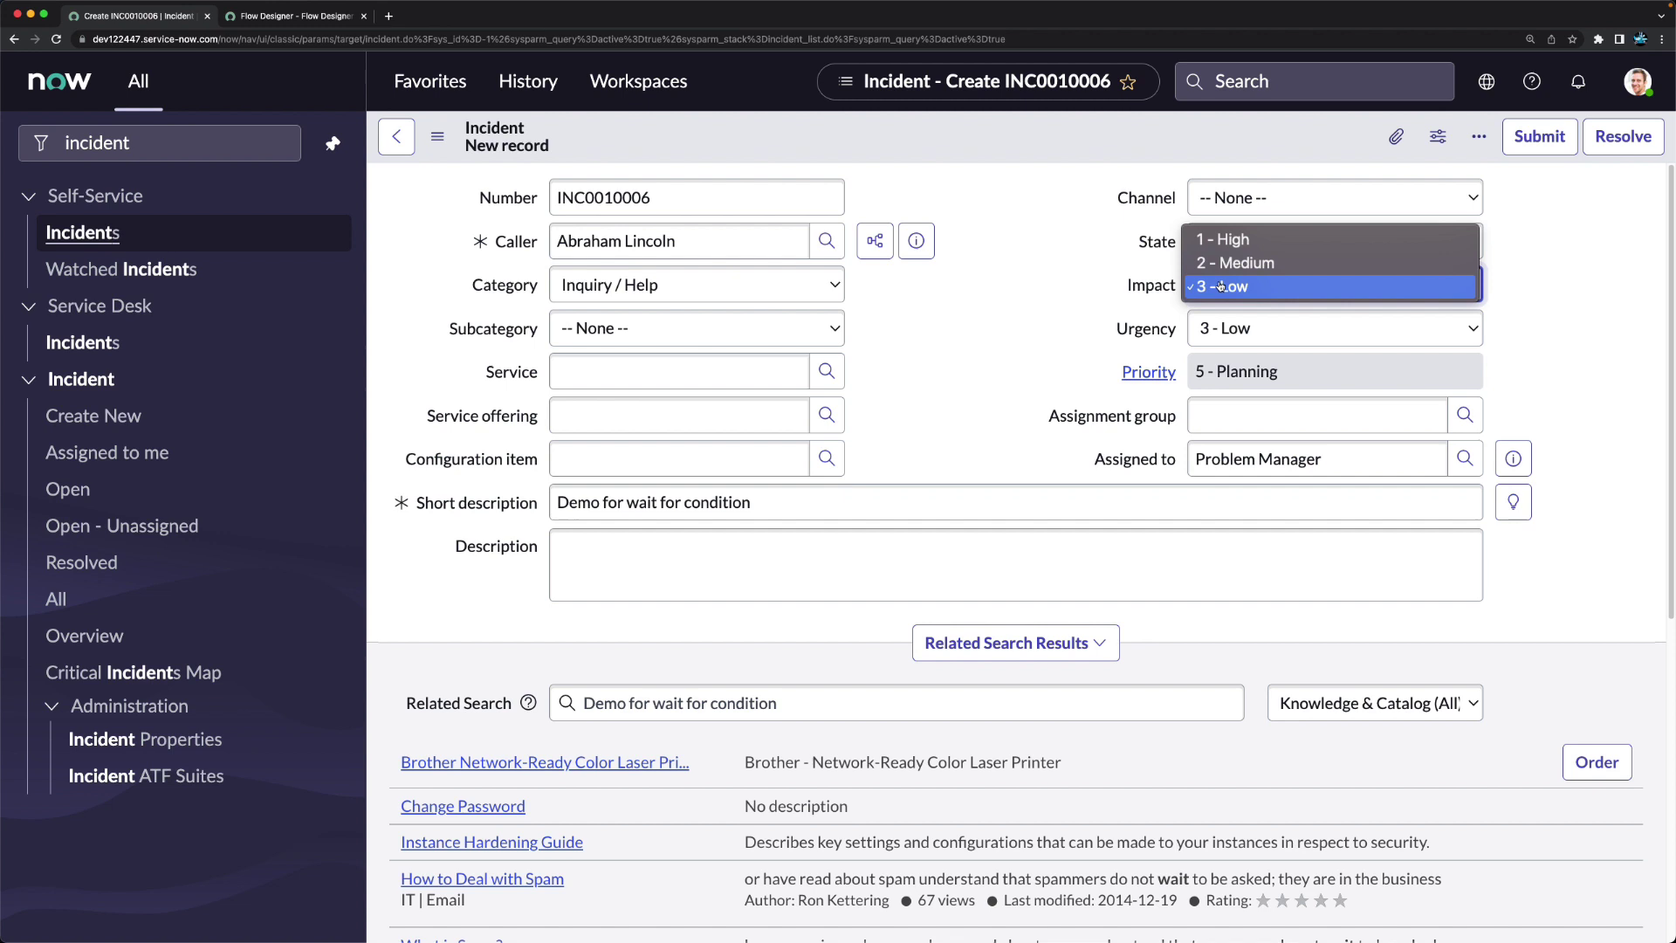
left_click(1253, 241)
key("Tab")
key("space")
key("Up")
key("Up")
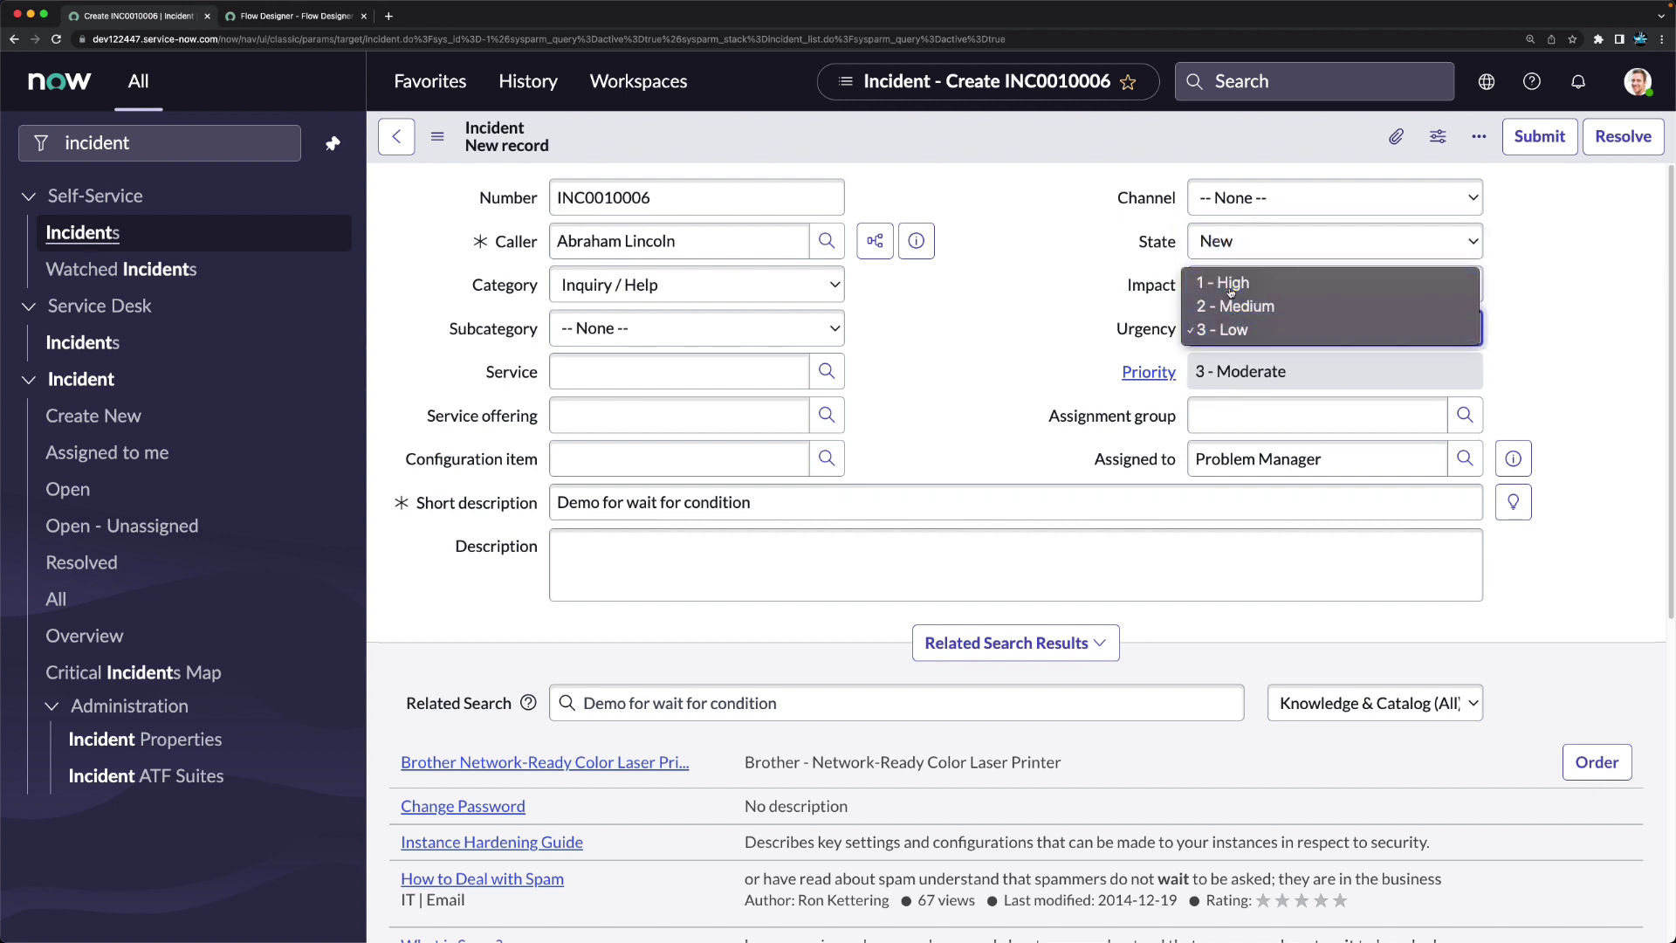
key("Return")
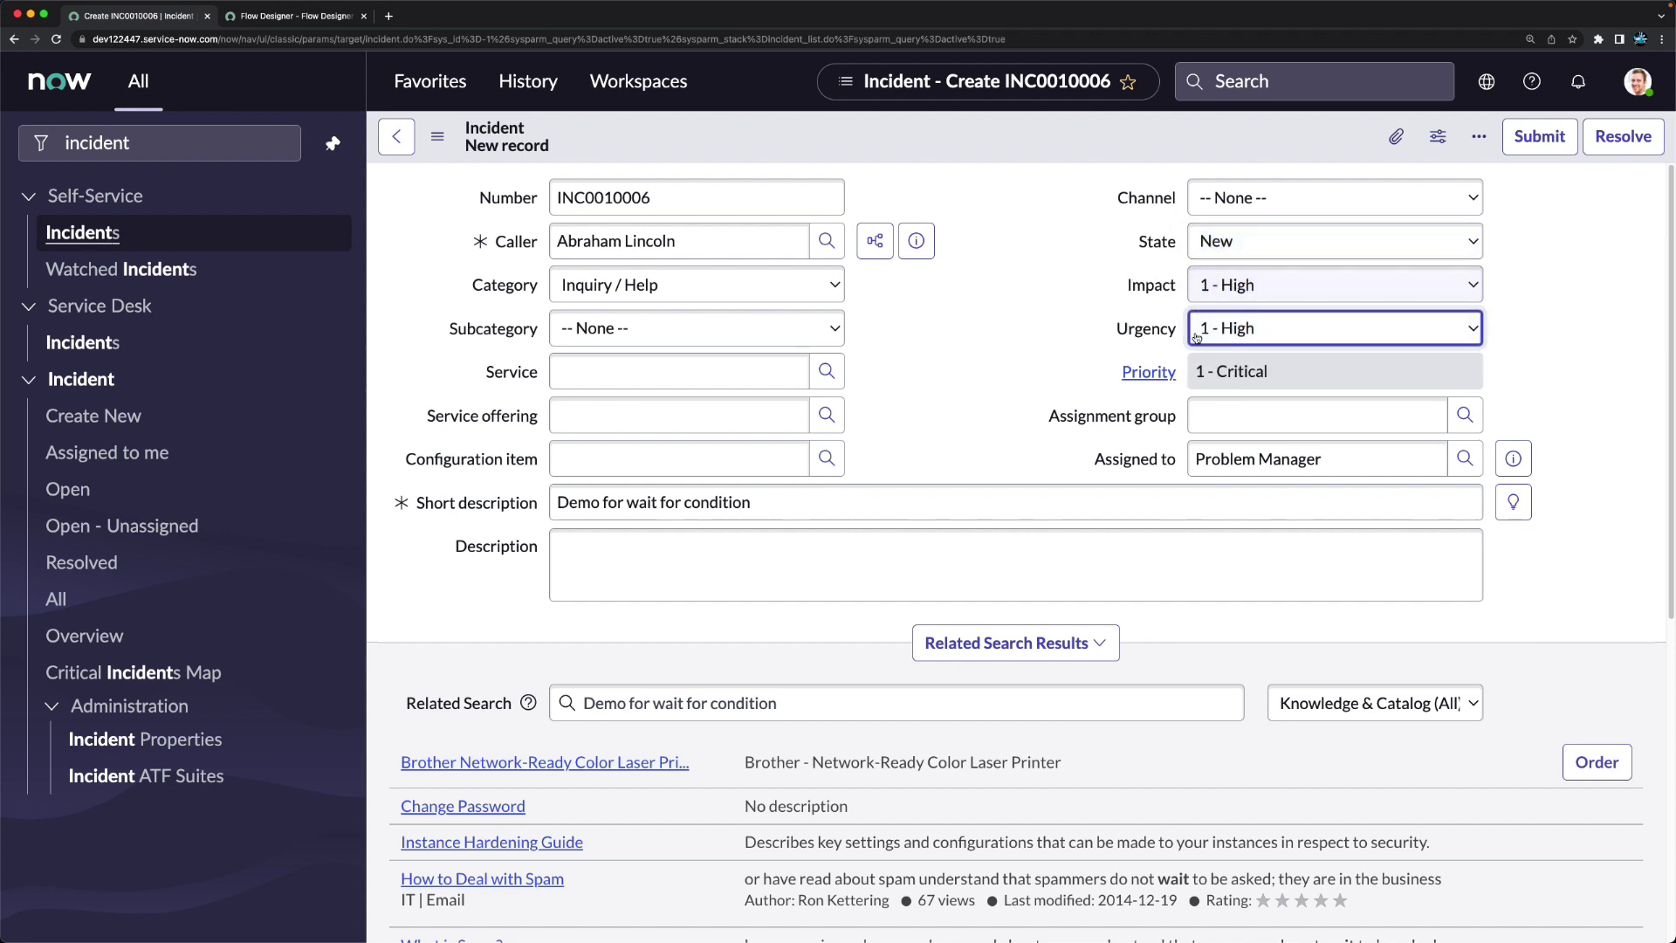
right_click(908, 154)
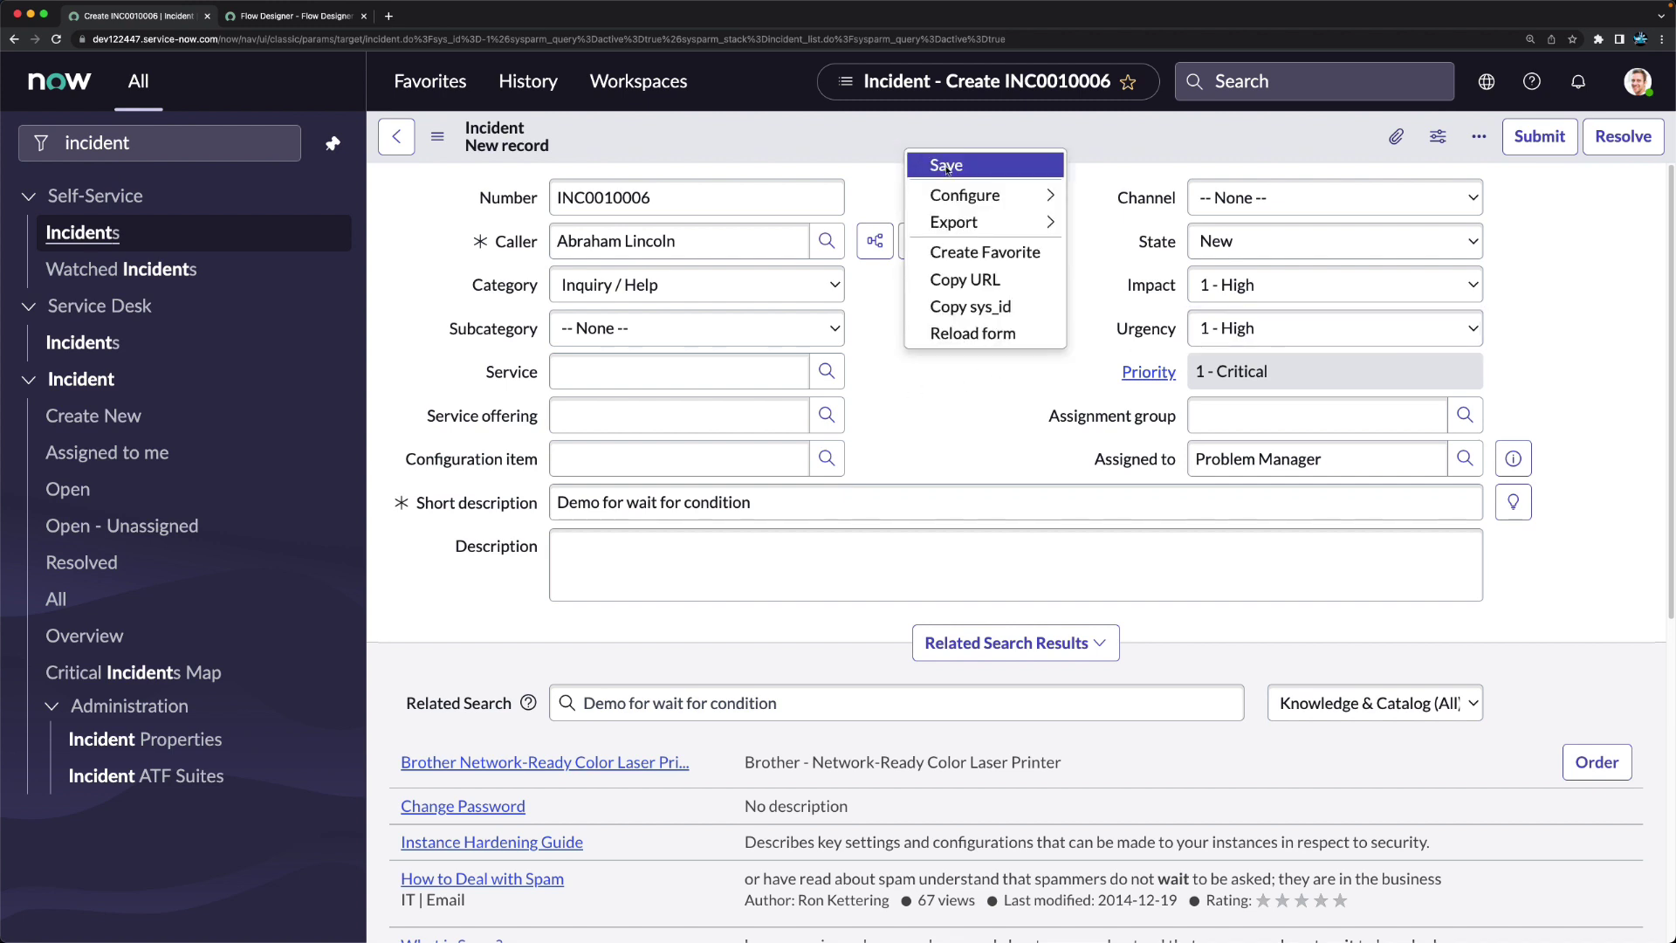
left_click(946, 165)
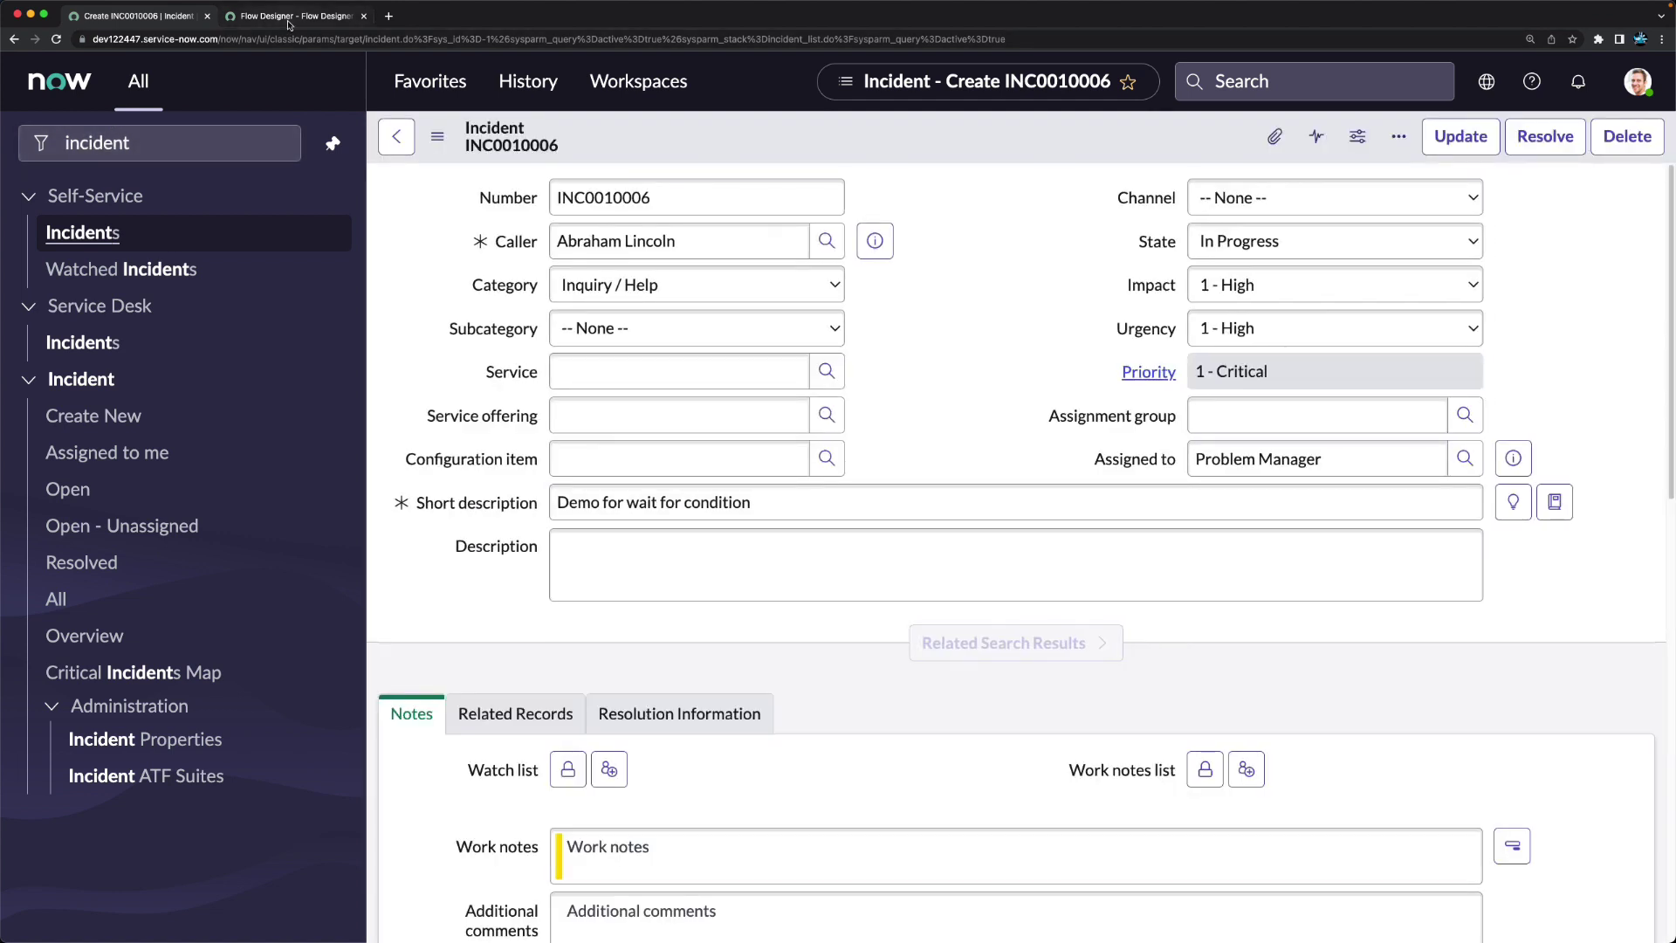
Step: Switch to Flow Designer and open the execution details of the latest demo.incident run
left_click(290, 19)
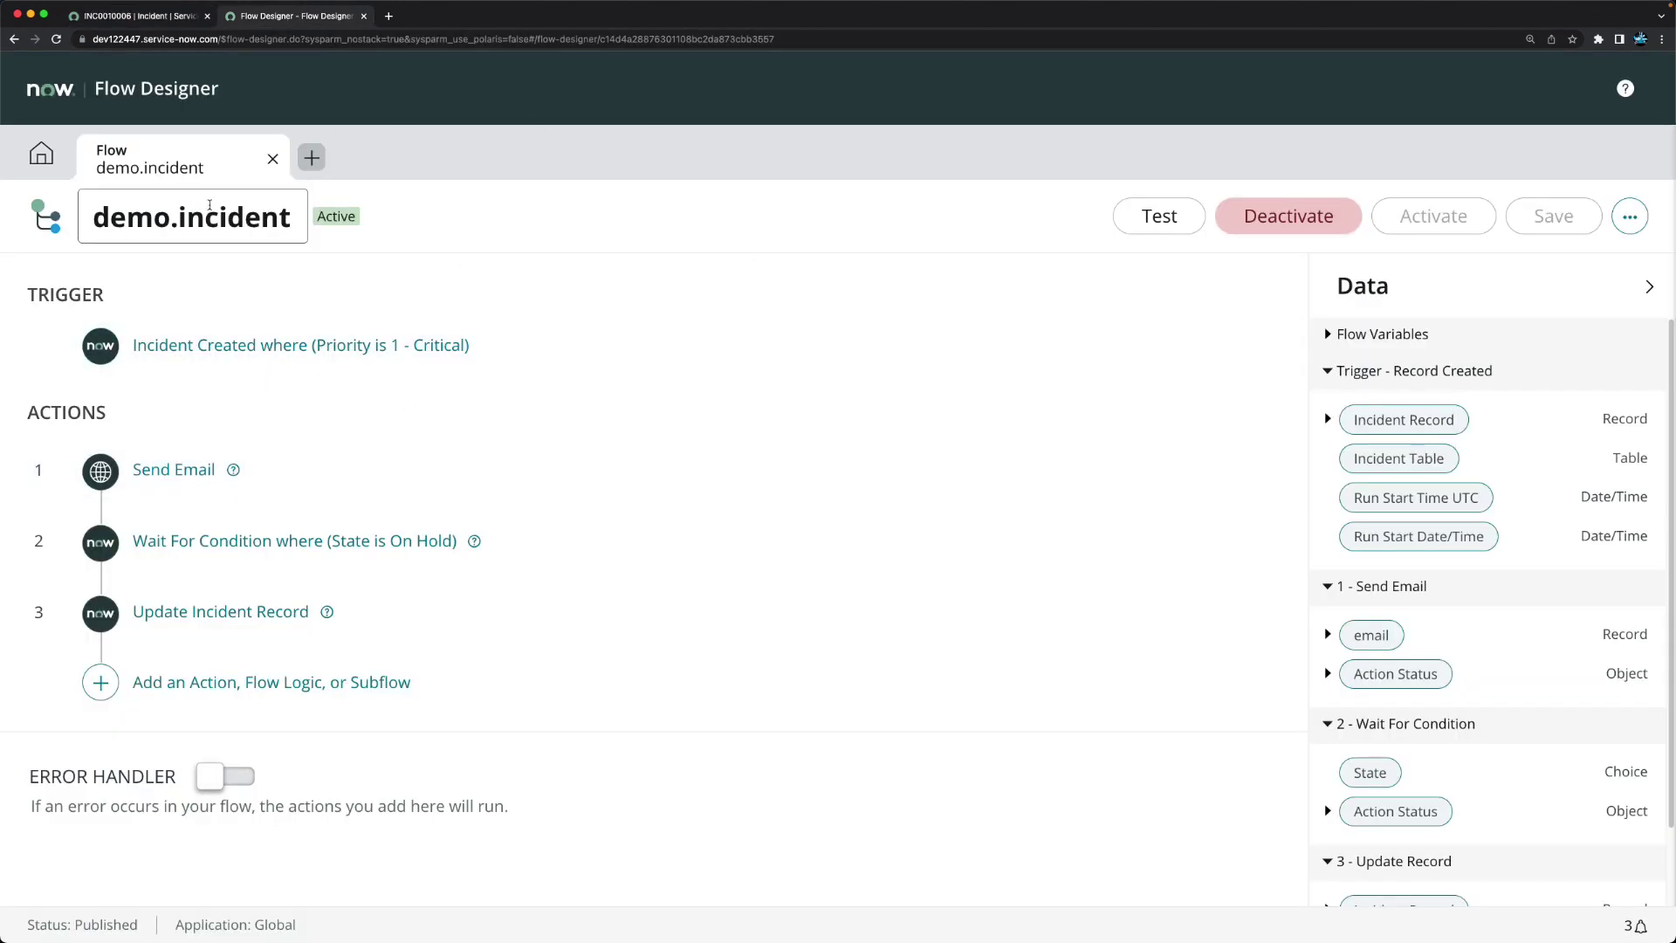
left_click(40, 155)
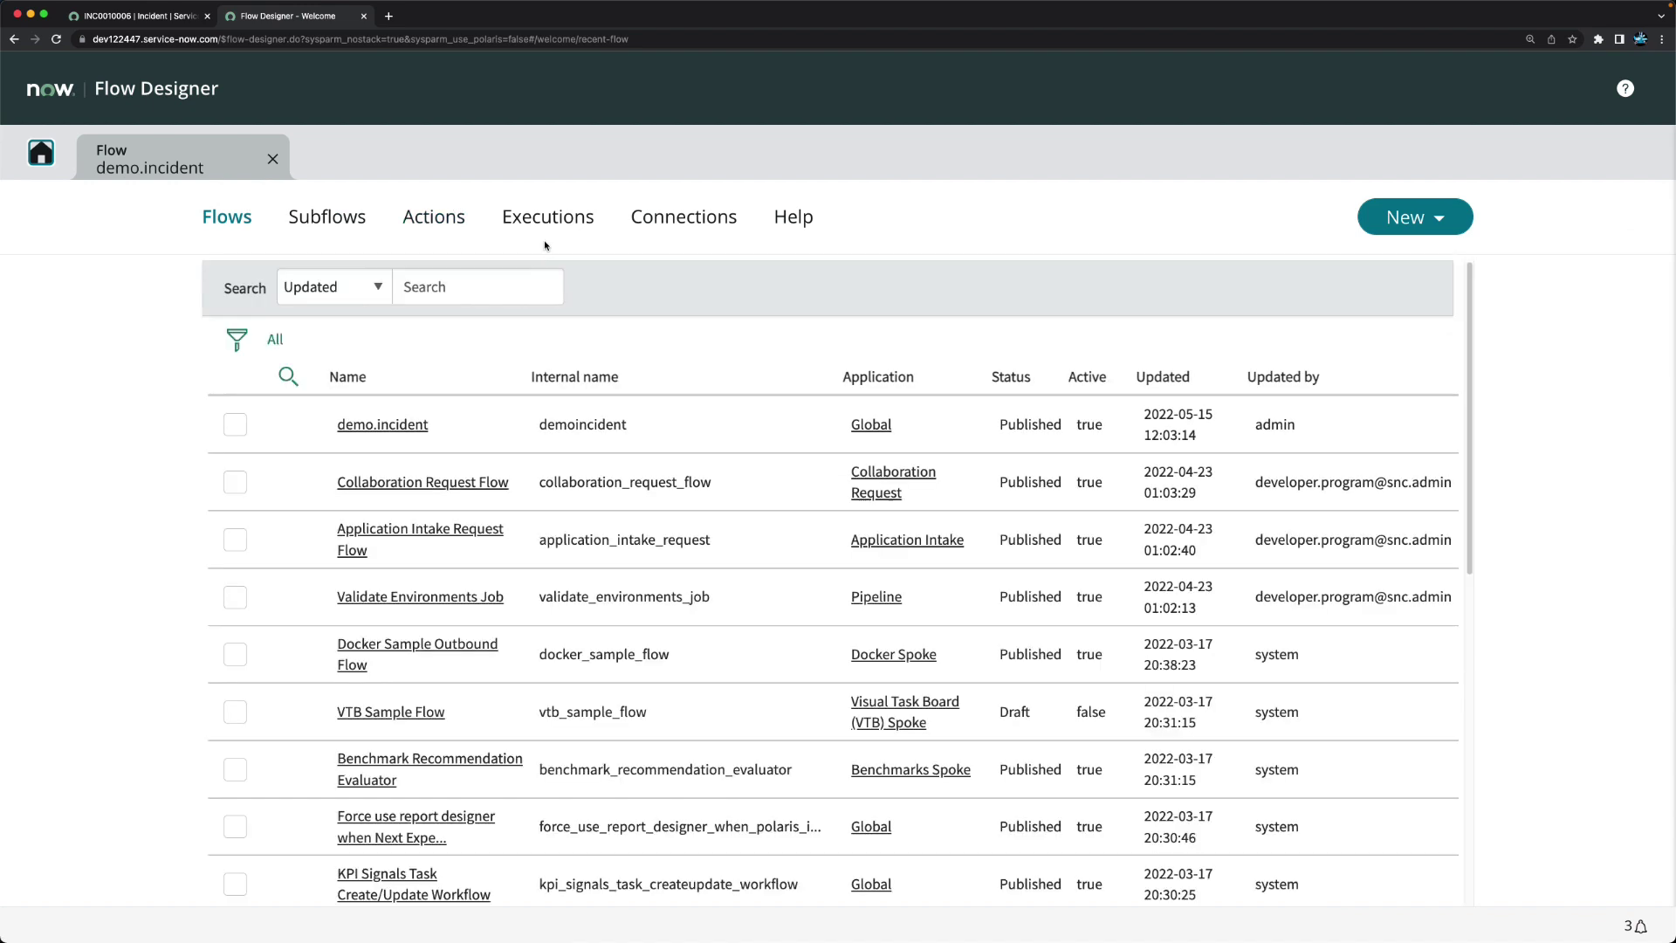
left_click(547, 220)
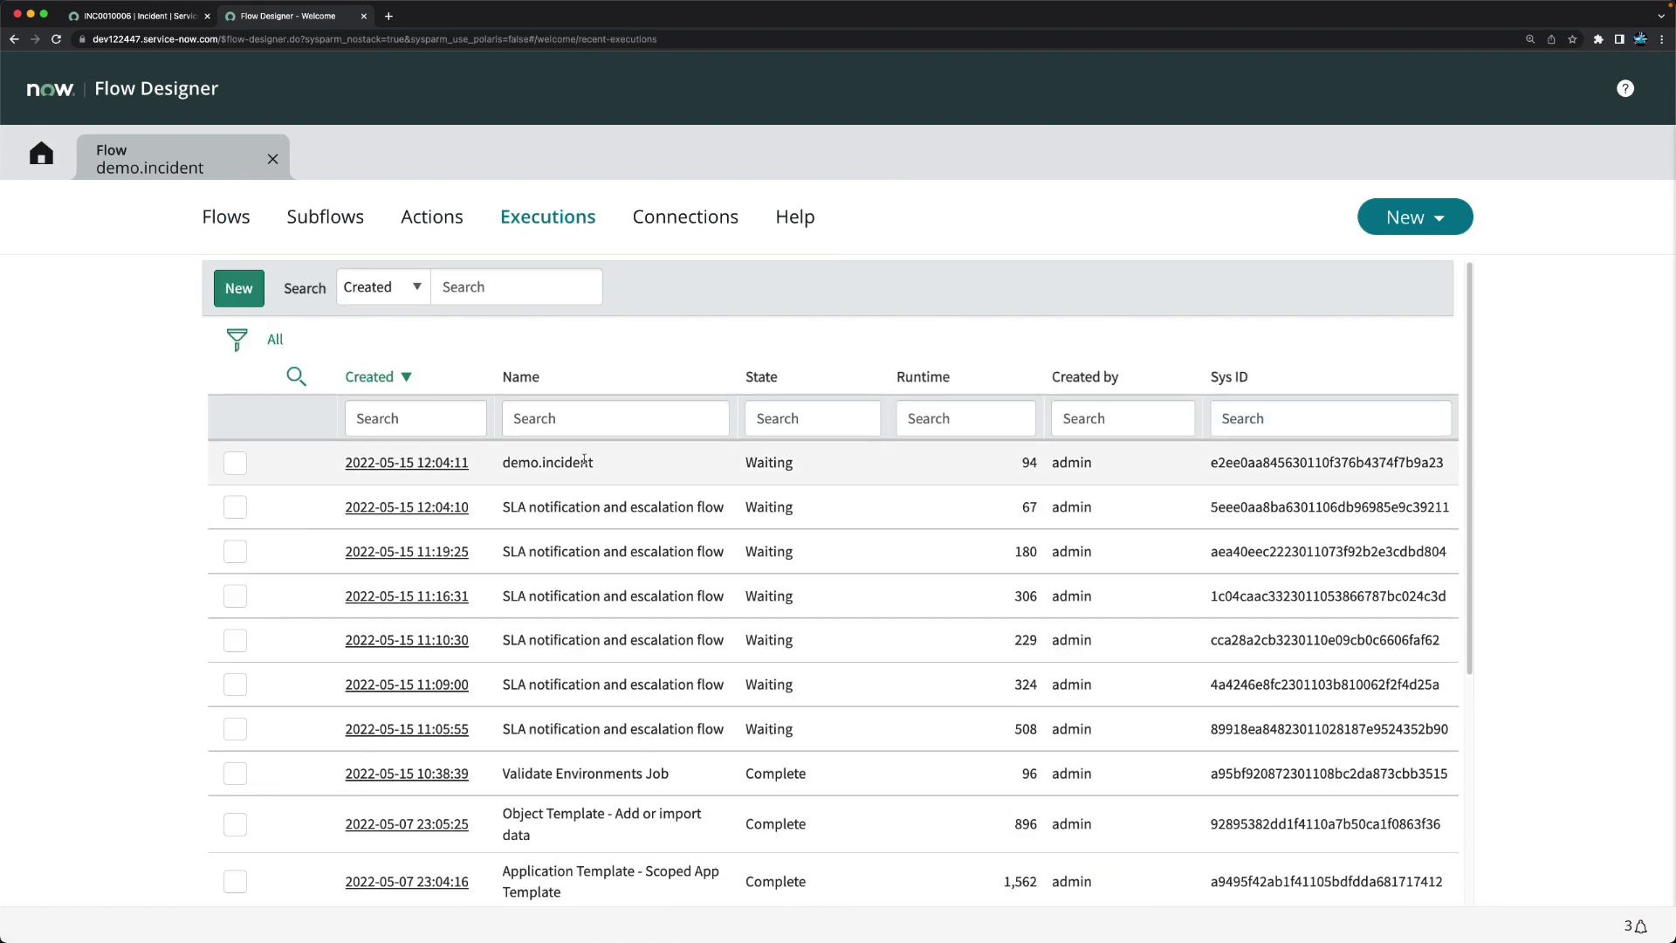
left_click_drag(744, 465, 801, 463)
left_click(394, 463)
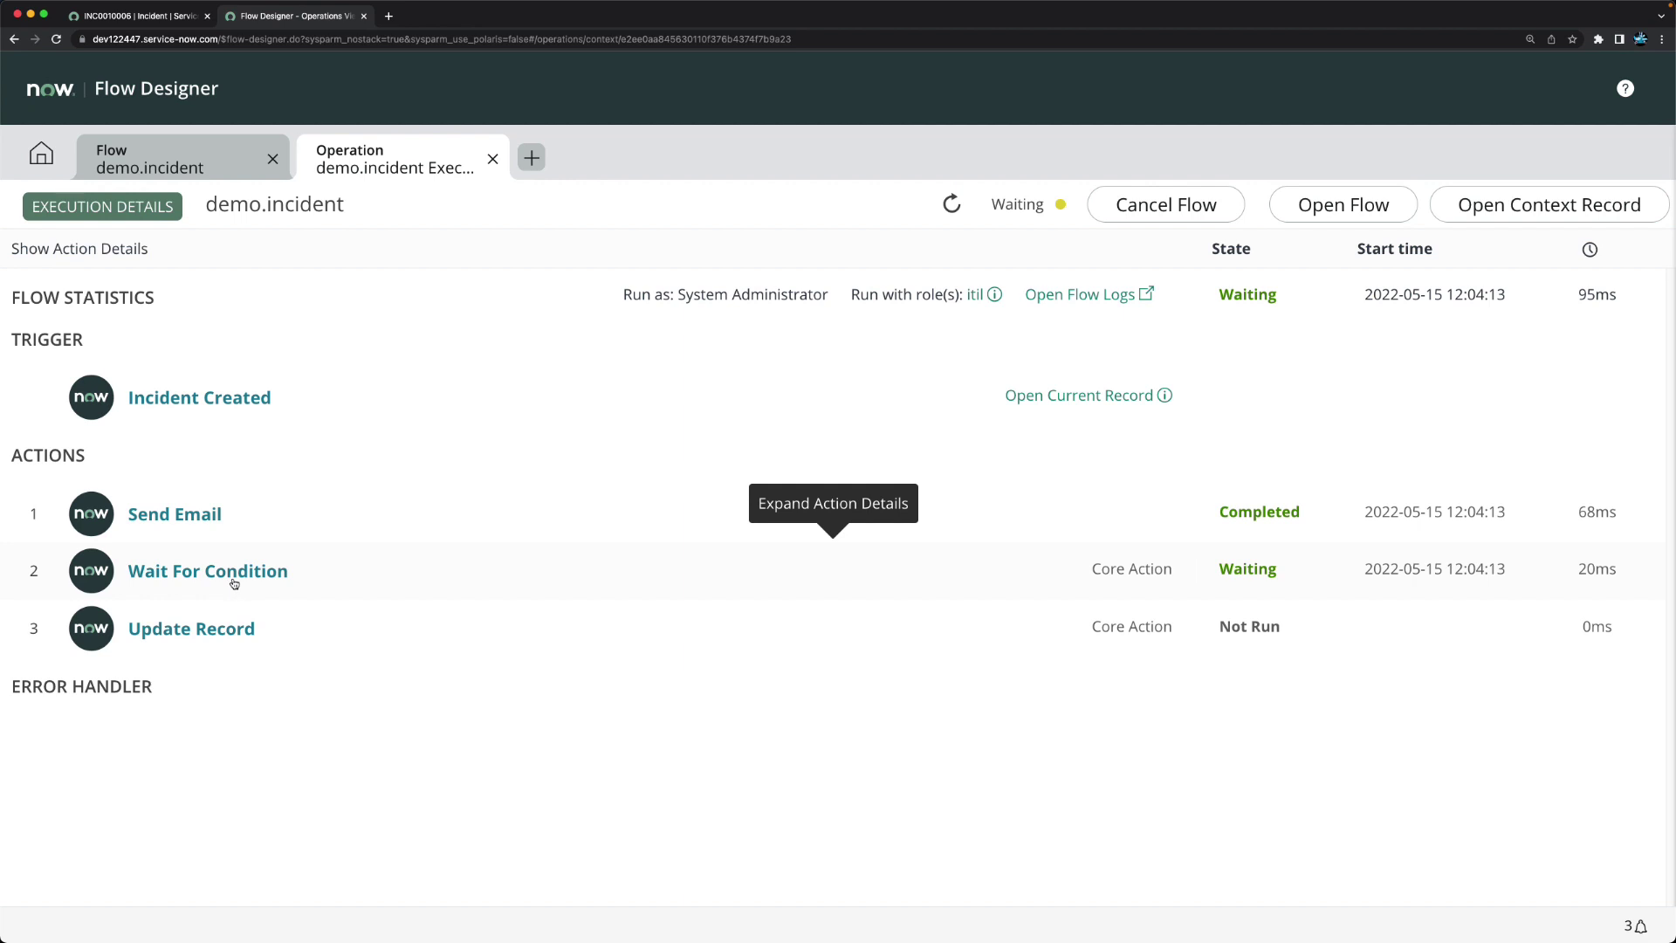
Step: Switch back to the incident, set its state to On Hold with the reason Awaiting Vendor, and save it
left_click(136, 16)
left_click(1239, 241)
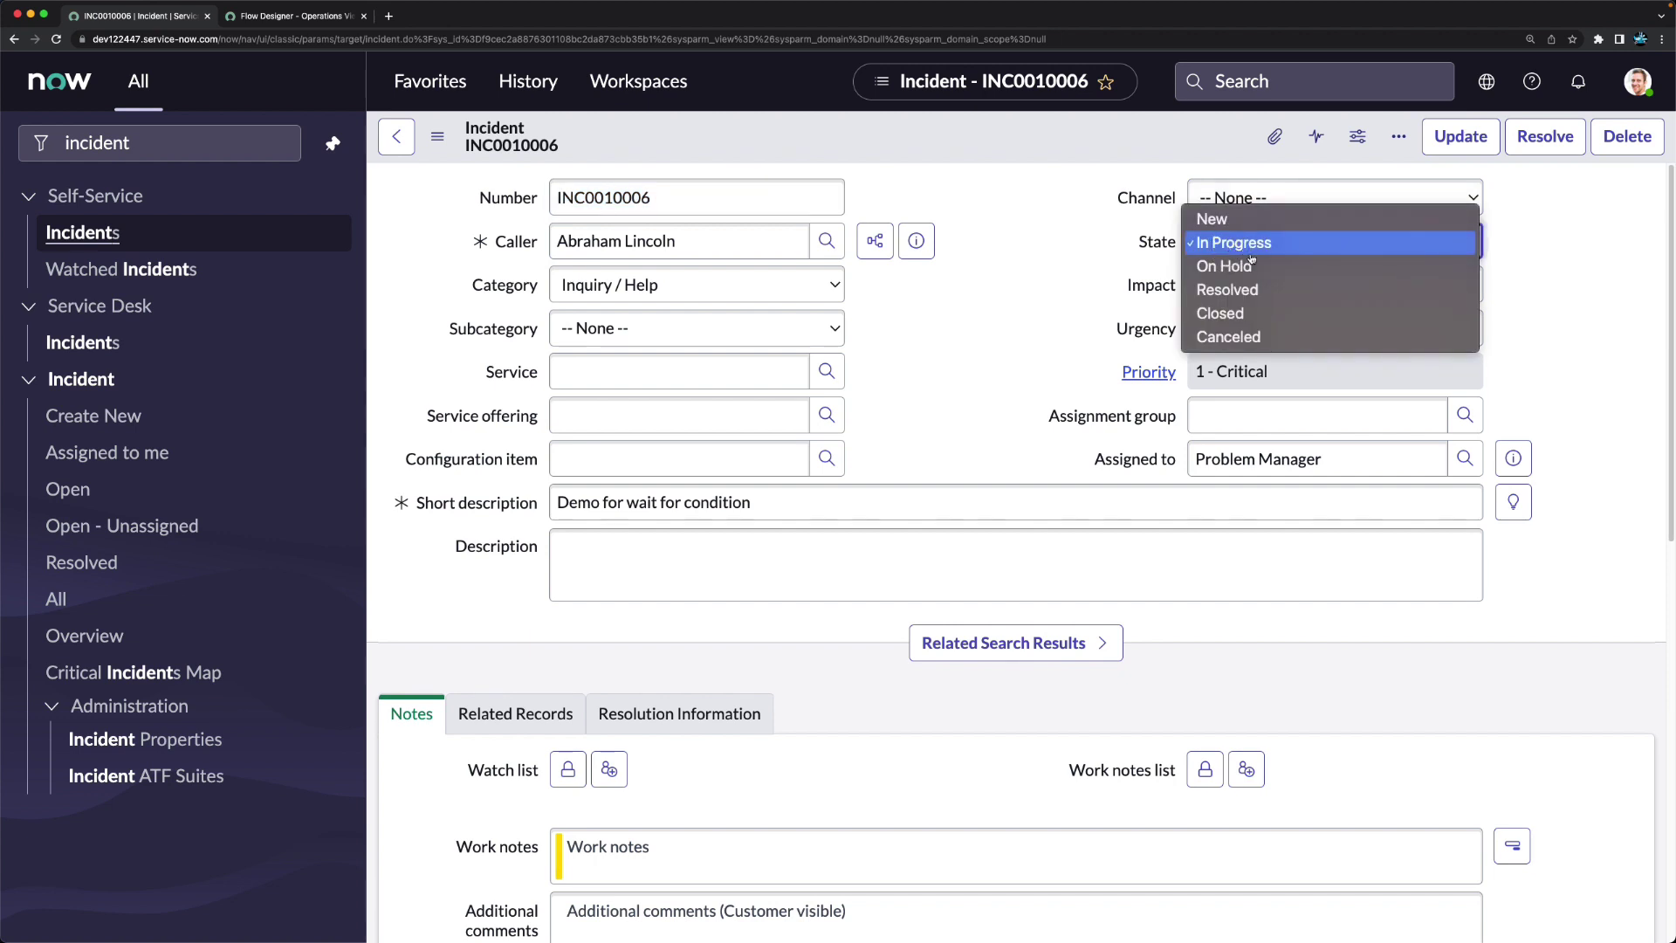
left_click(1240, 266)
left_click(1244, 286)
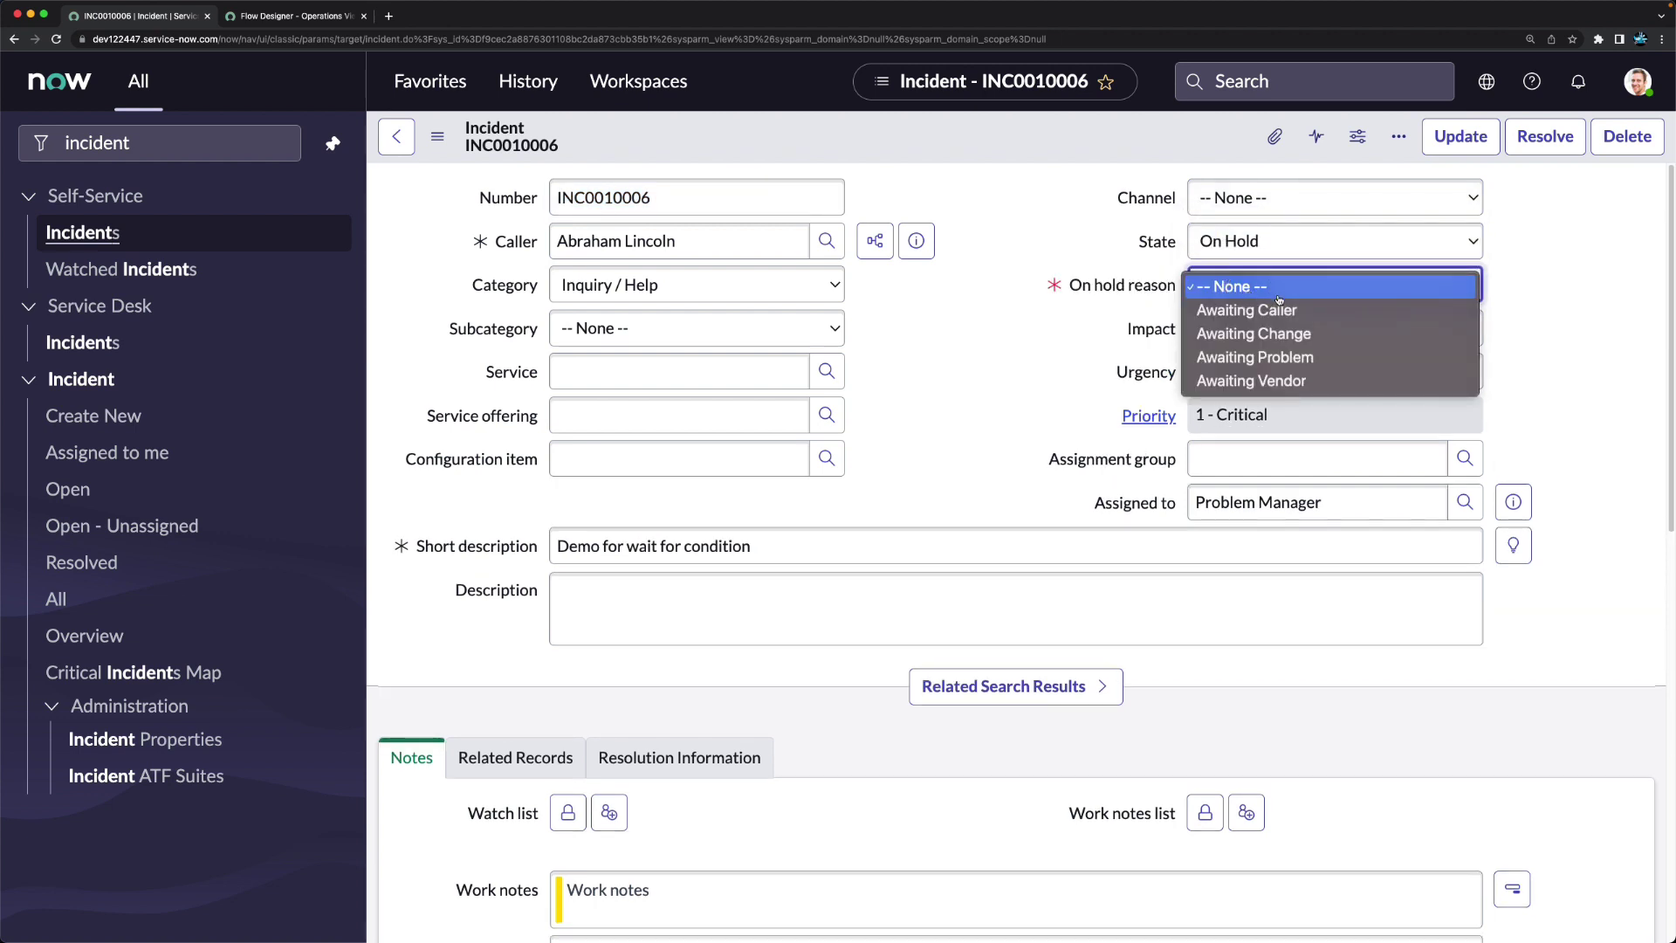
left_click(1250, 381)
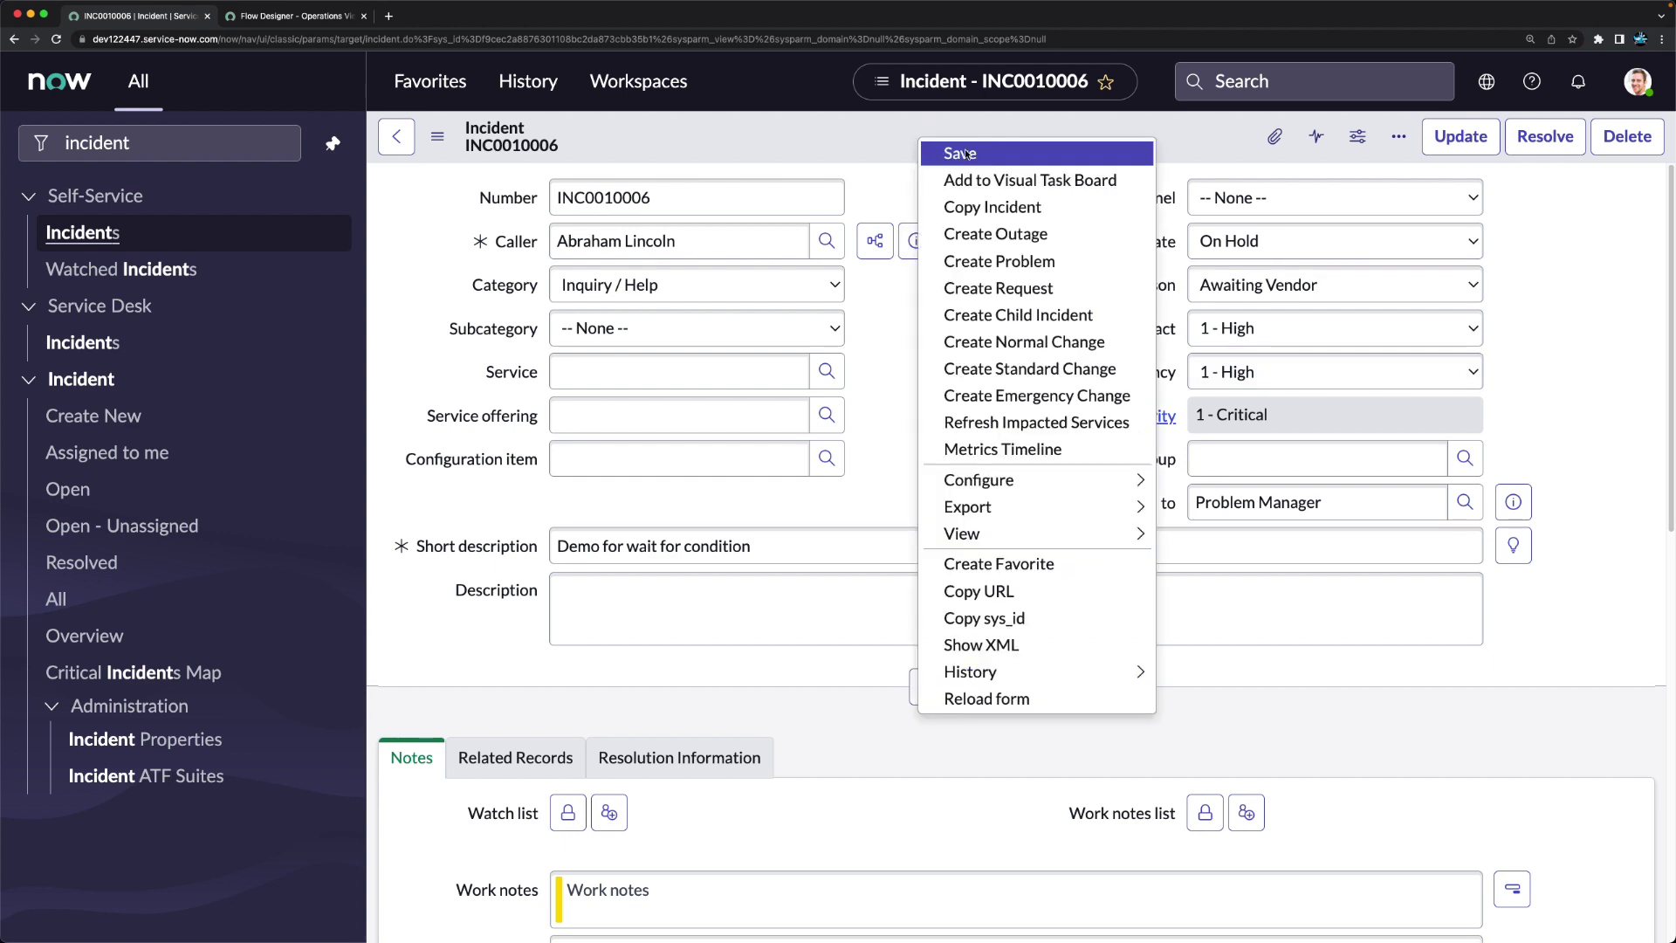
right_click(919, 138)
left_click(994, 157)
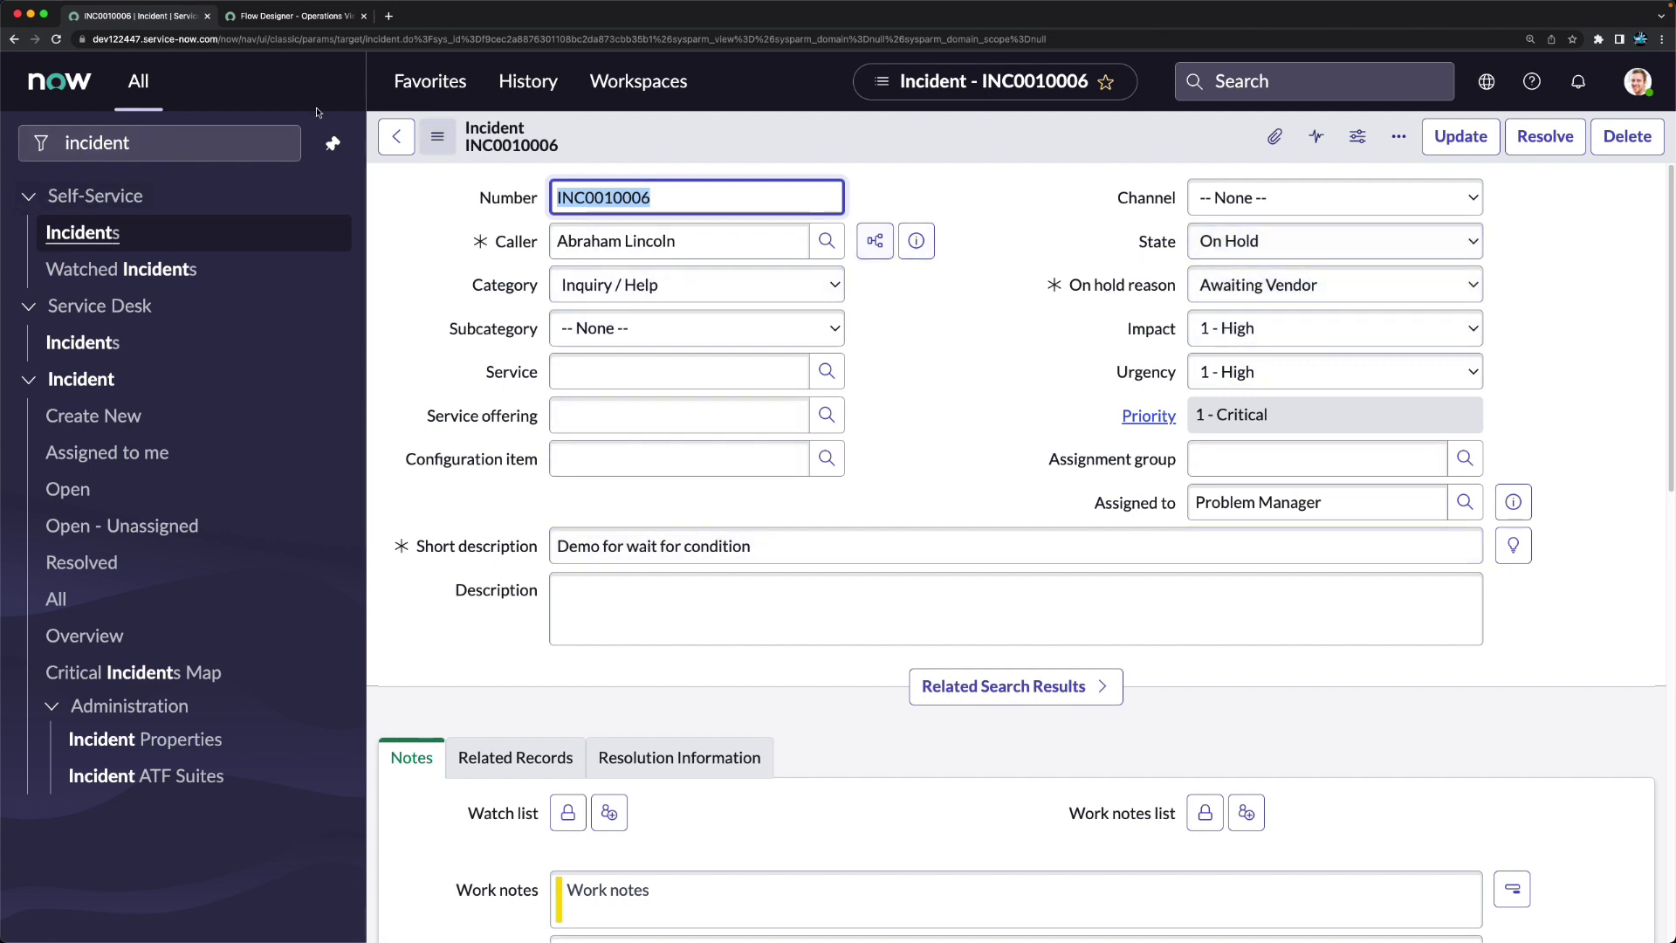
Step: Refresh the demo.incident execution details in Flow Designer and examine the incident's activities for the flow's work note
left_click(288, 15)
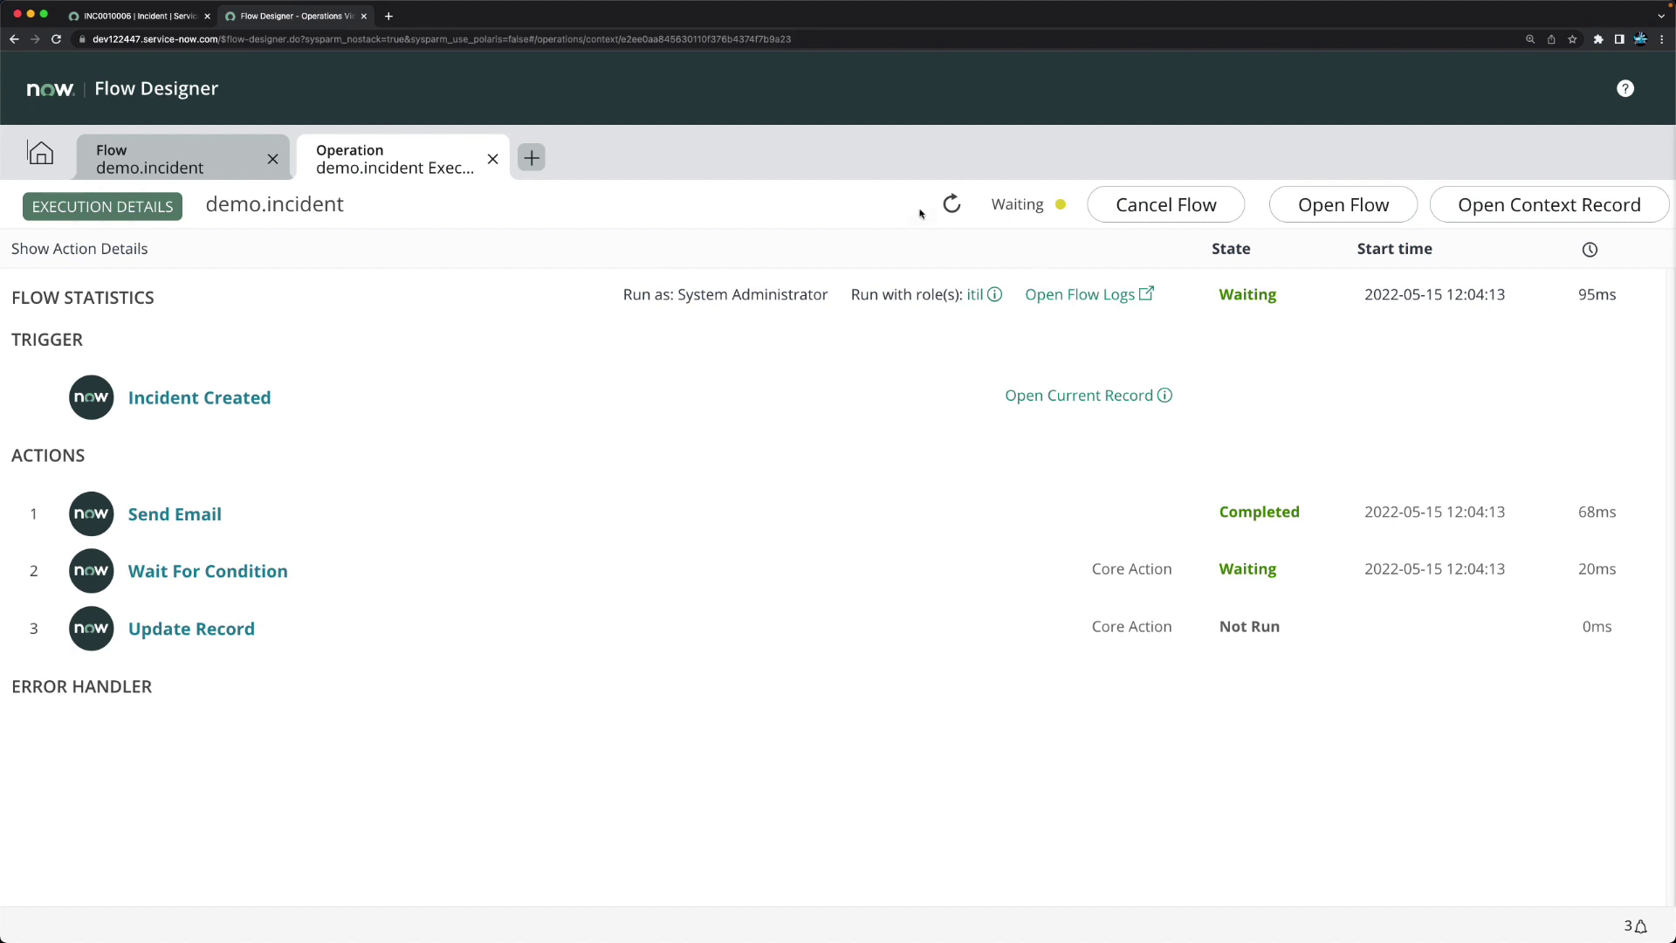
left_click(952, 206)
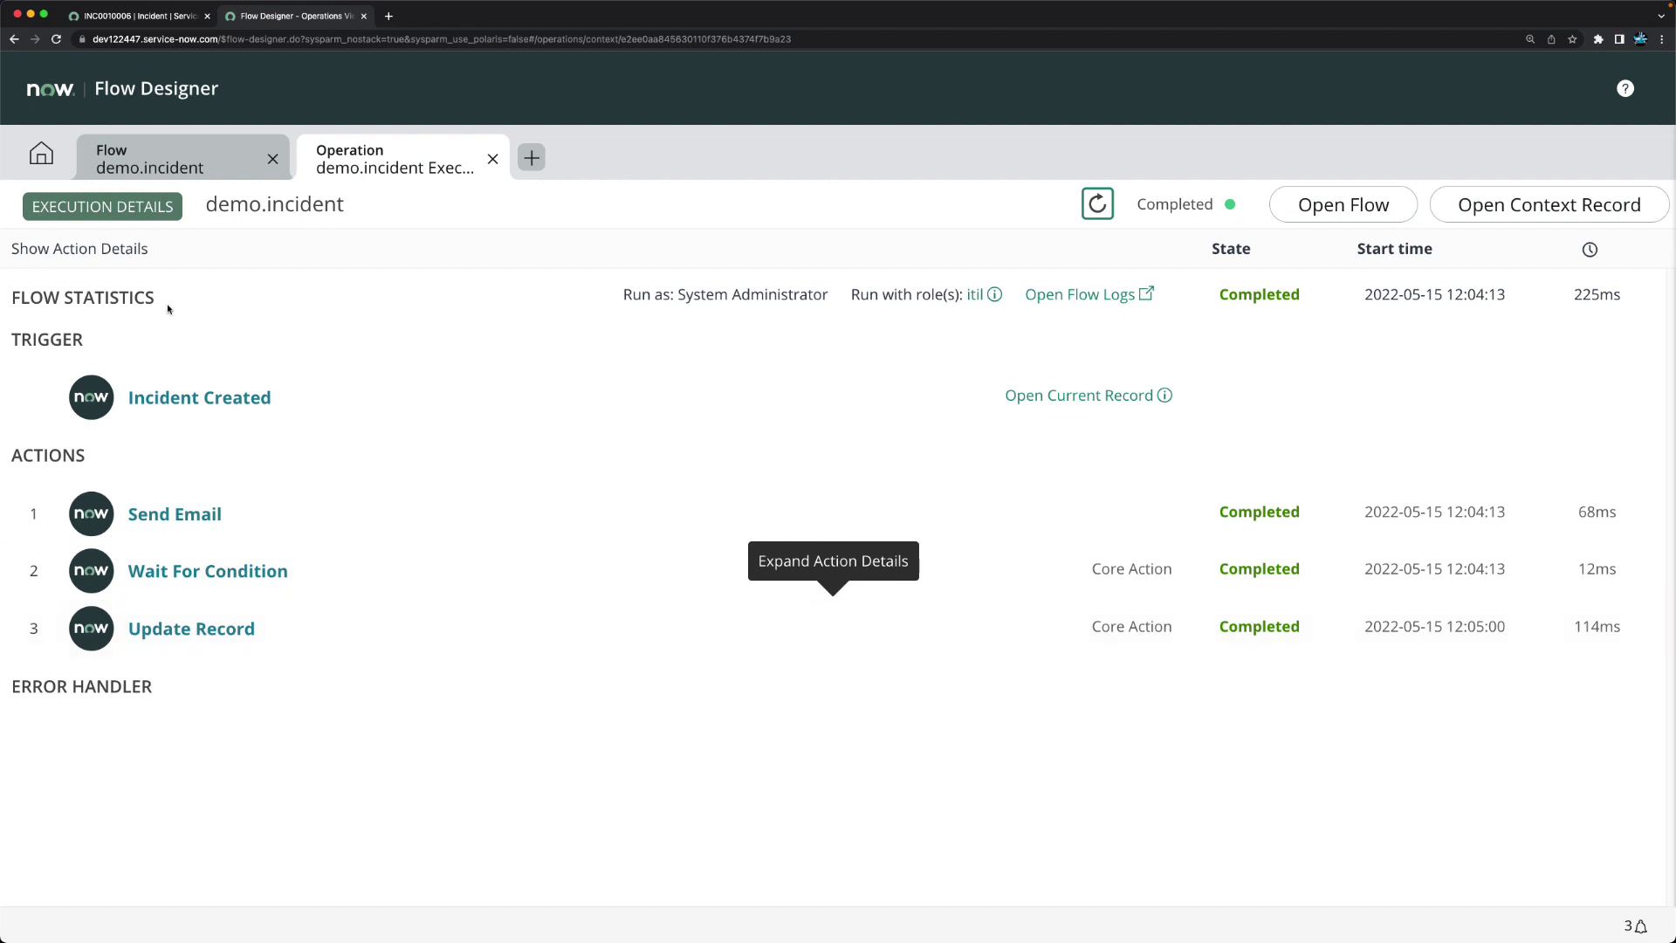
left_click(114, 19)
scroll(904, 527, "down", 2)
scroll(907, 527, "down", 5)
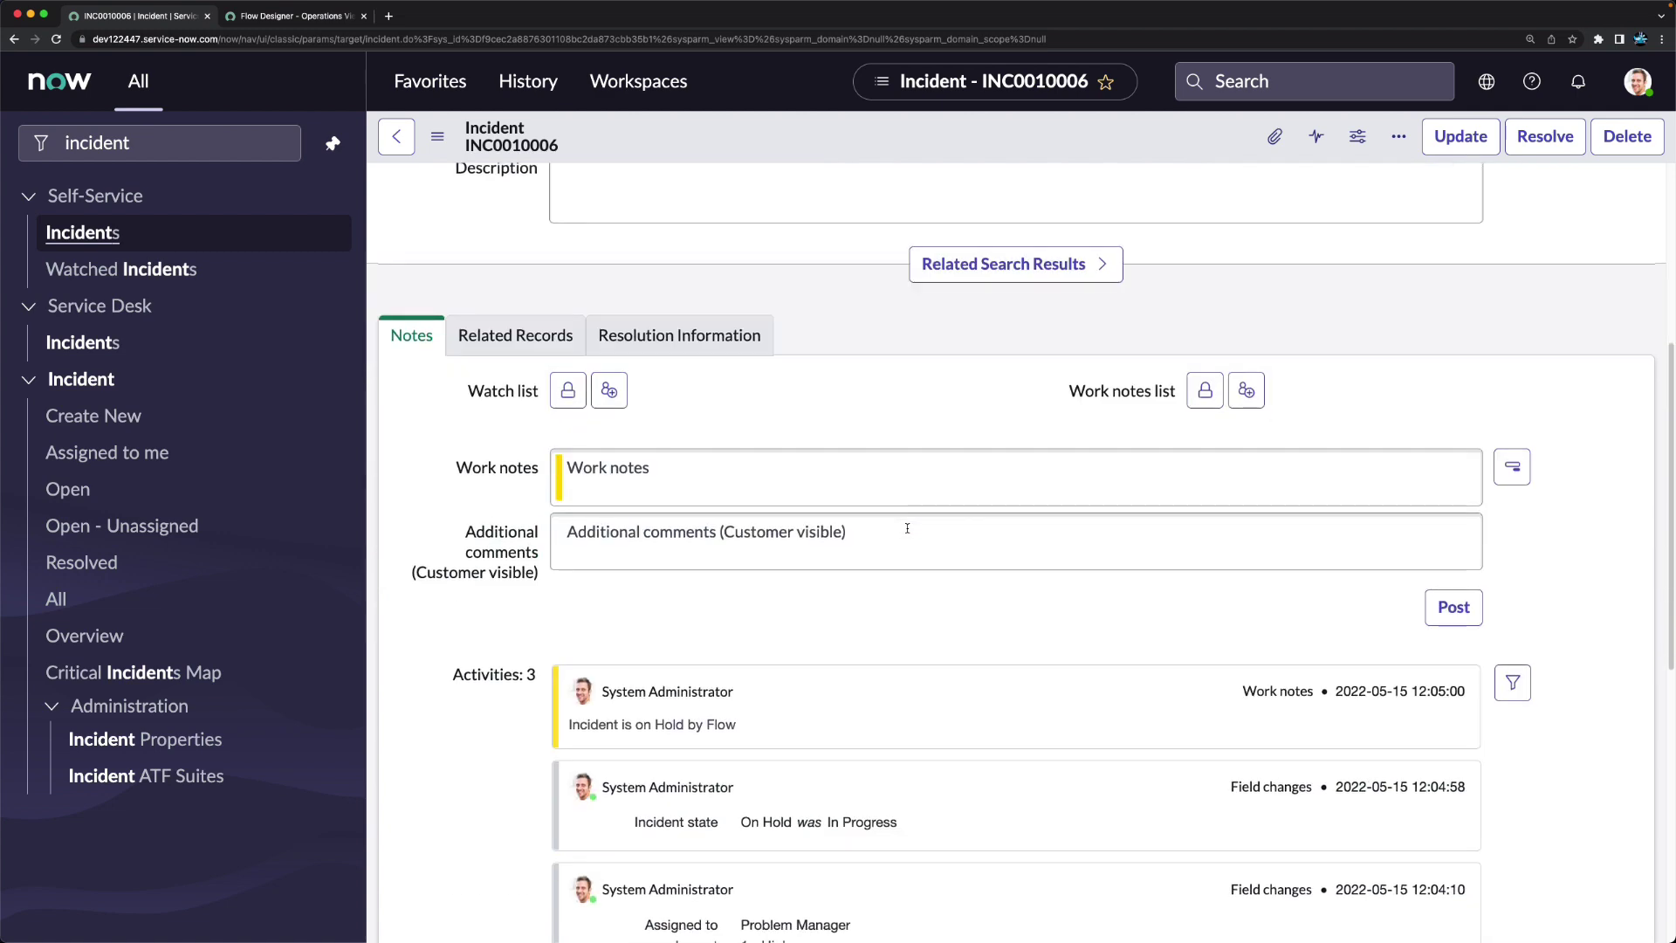
Step: Review the flow's work note and the field changes in the incident's activity history
scroll(907, 527, "up", 8)
scroll(907, 527, "down", 12)
scroll(907, 527, "down", 4)
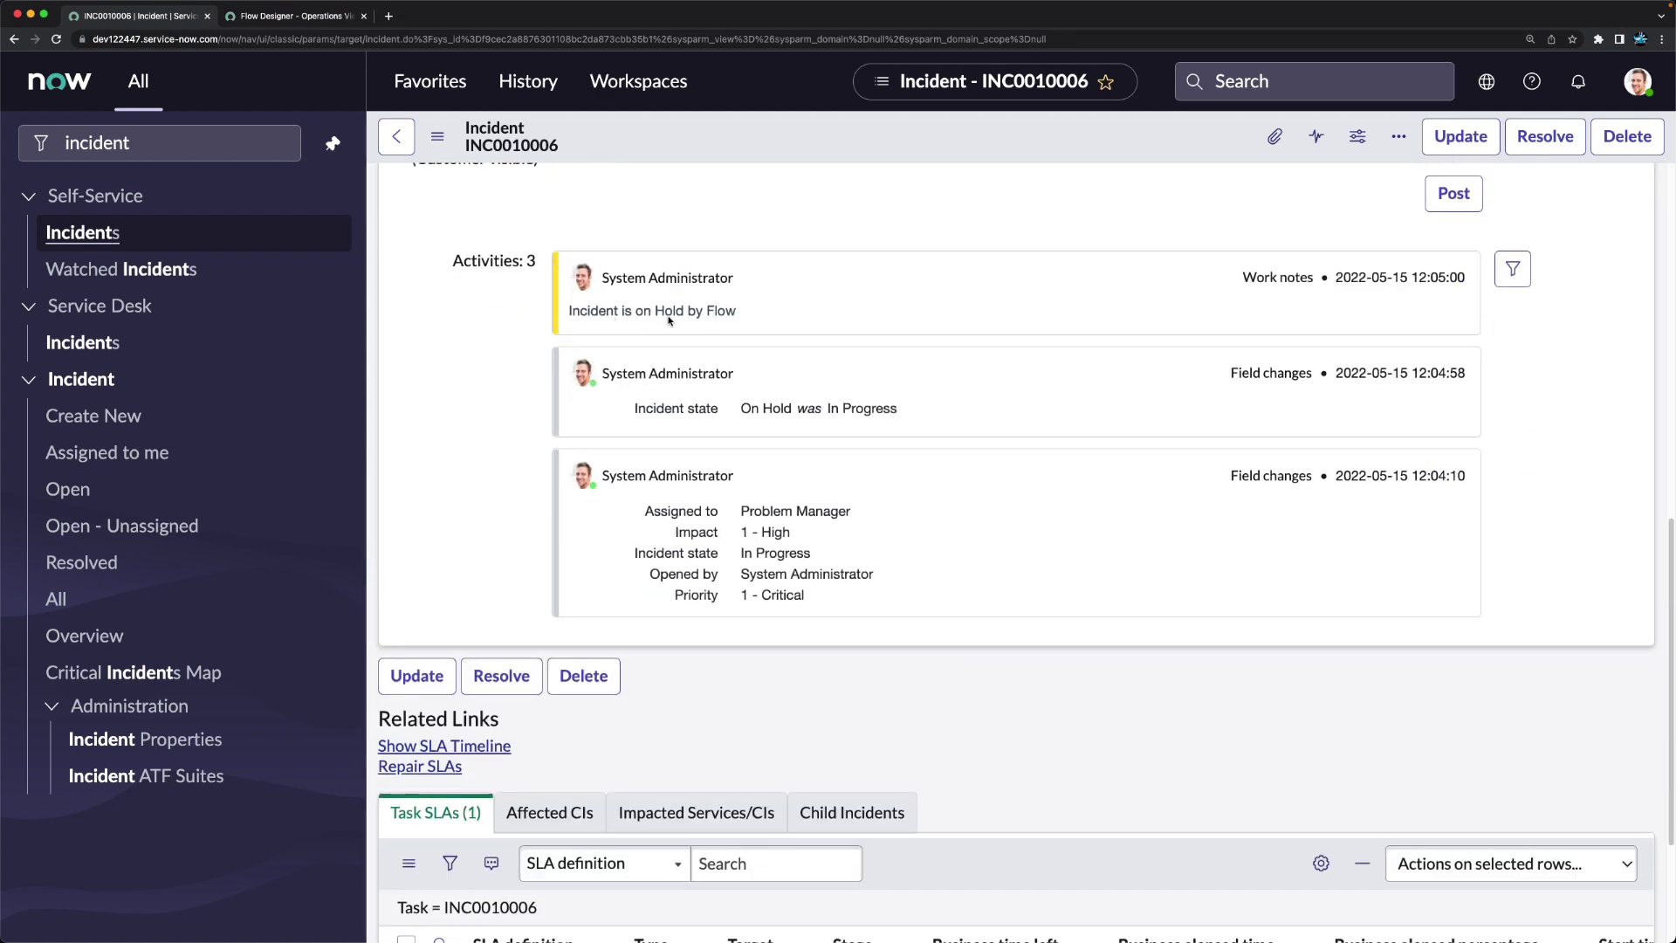
left_click_drag(738, 312, 596, 312)
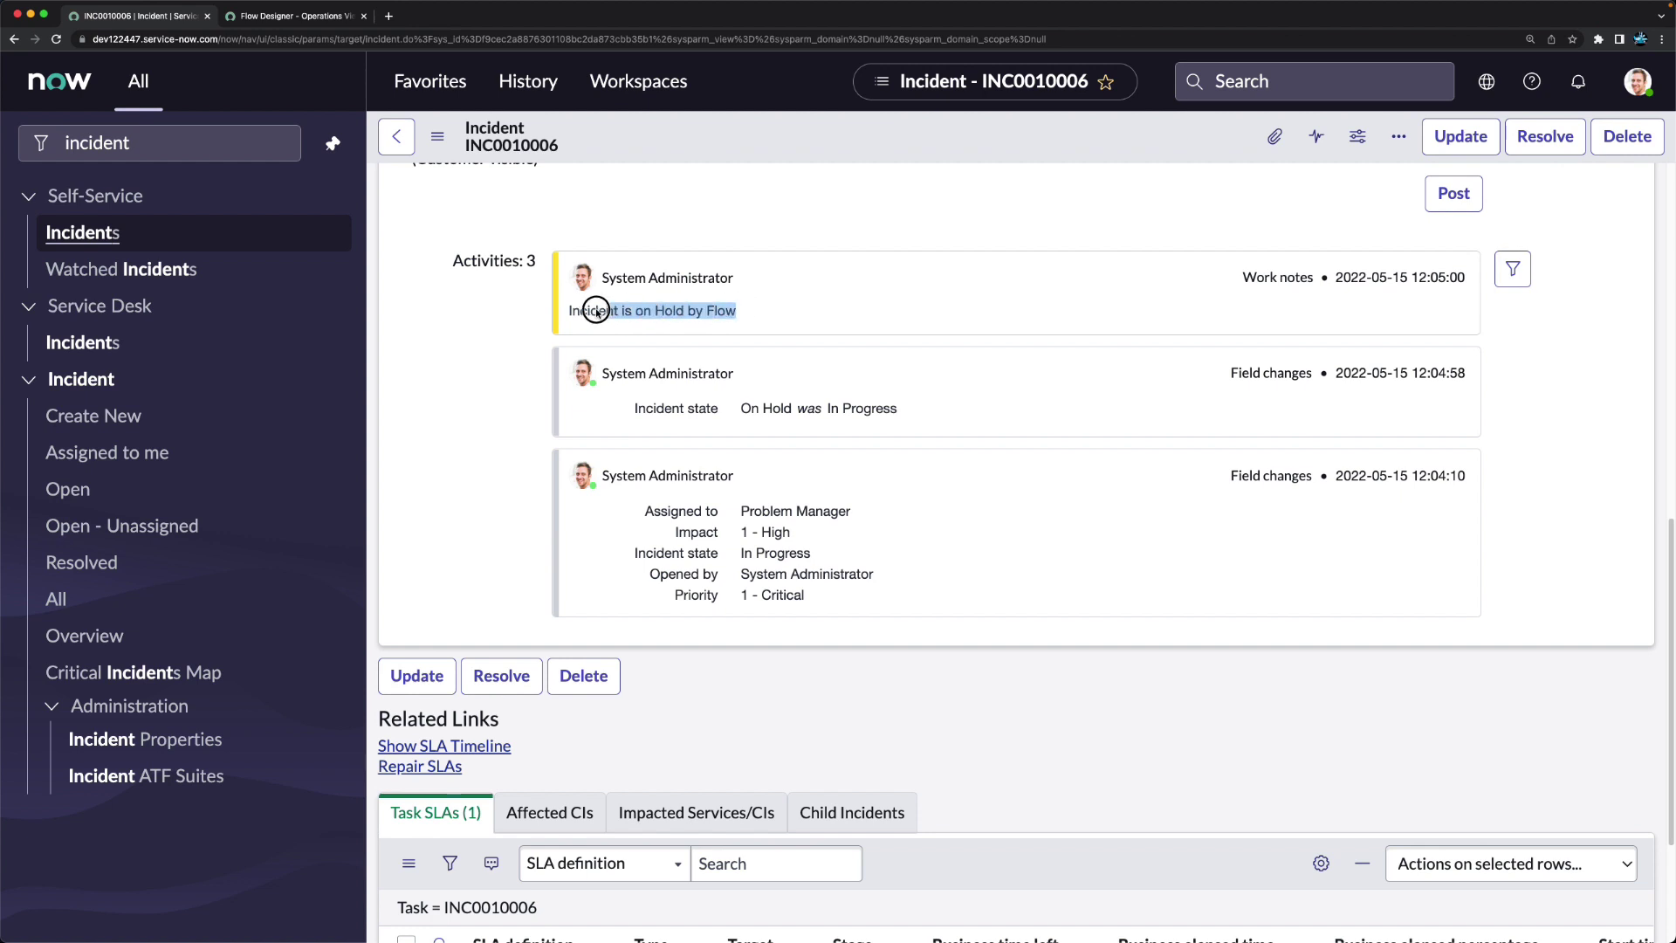
left_click(561, 310)
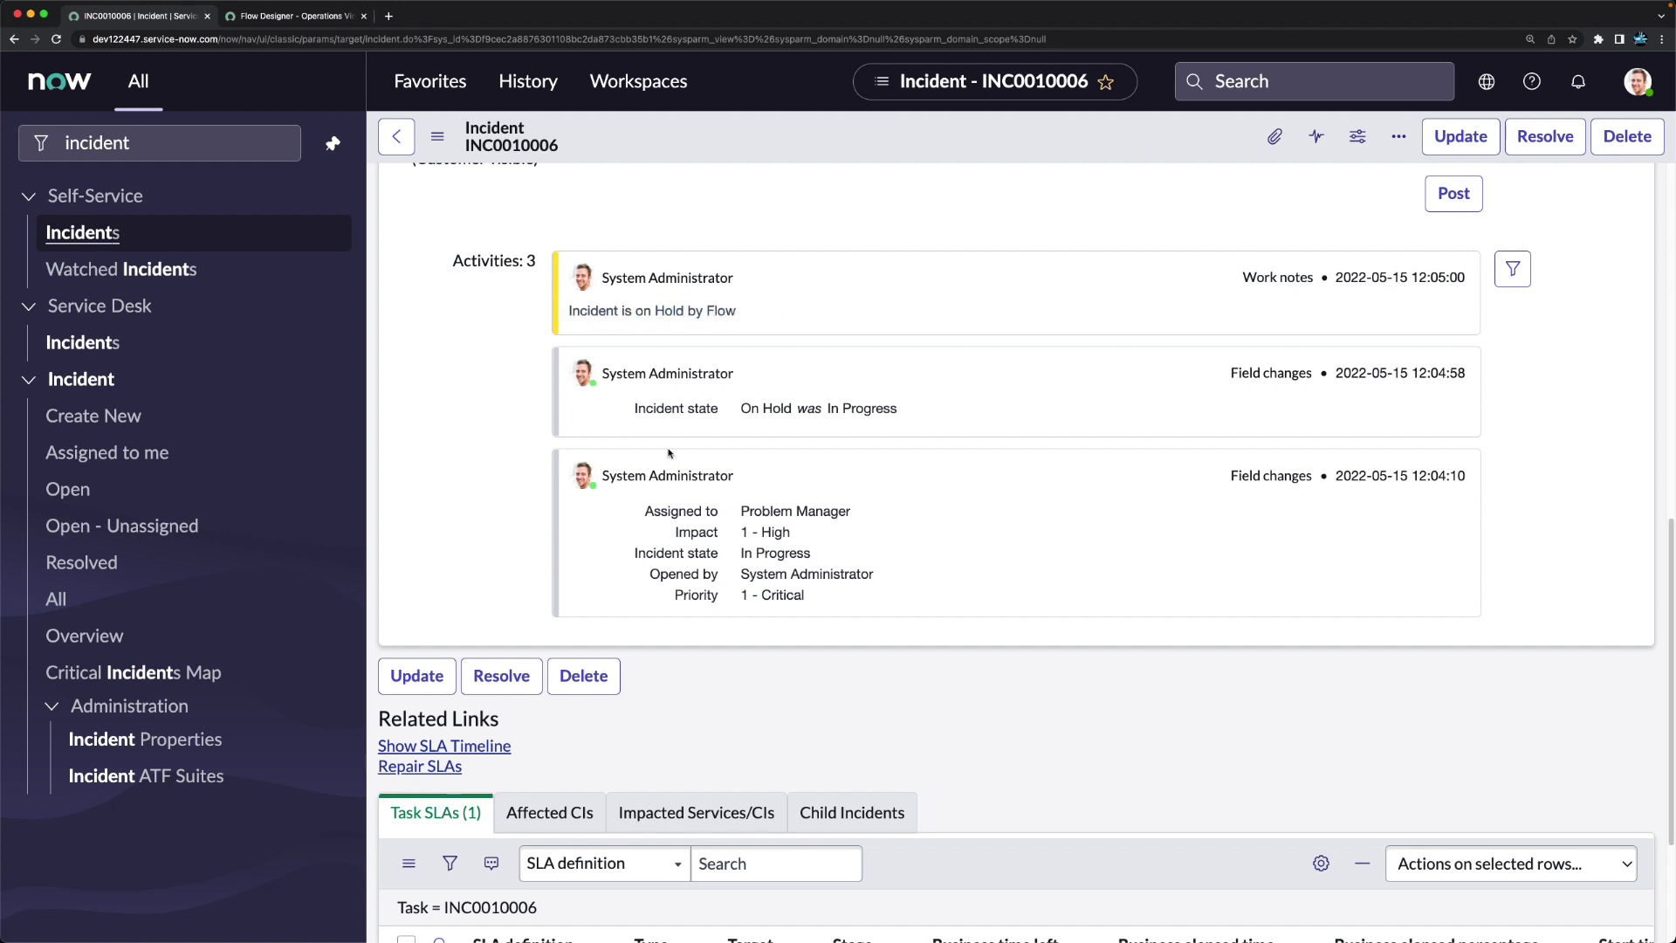
Step: Switch to Flow Designer, examine the Update Record action's configuration and output data in the demo.incident execution, and collapse its details
left_click(296, 16)
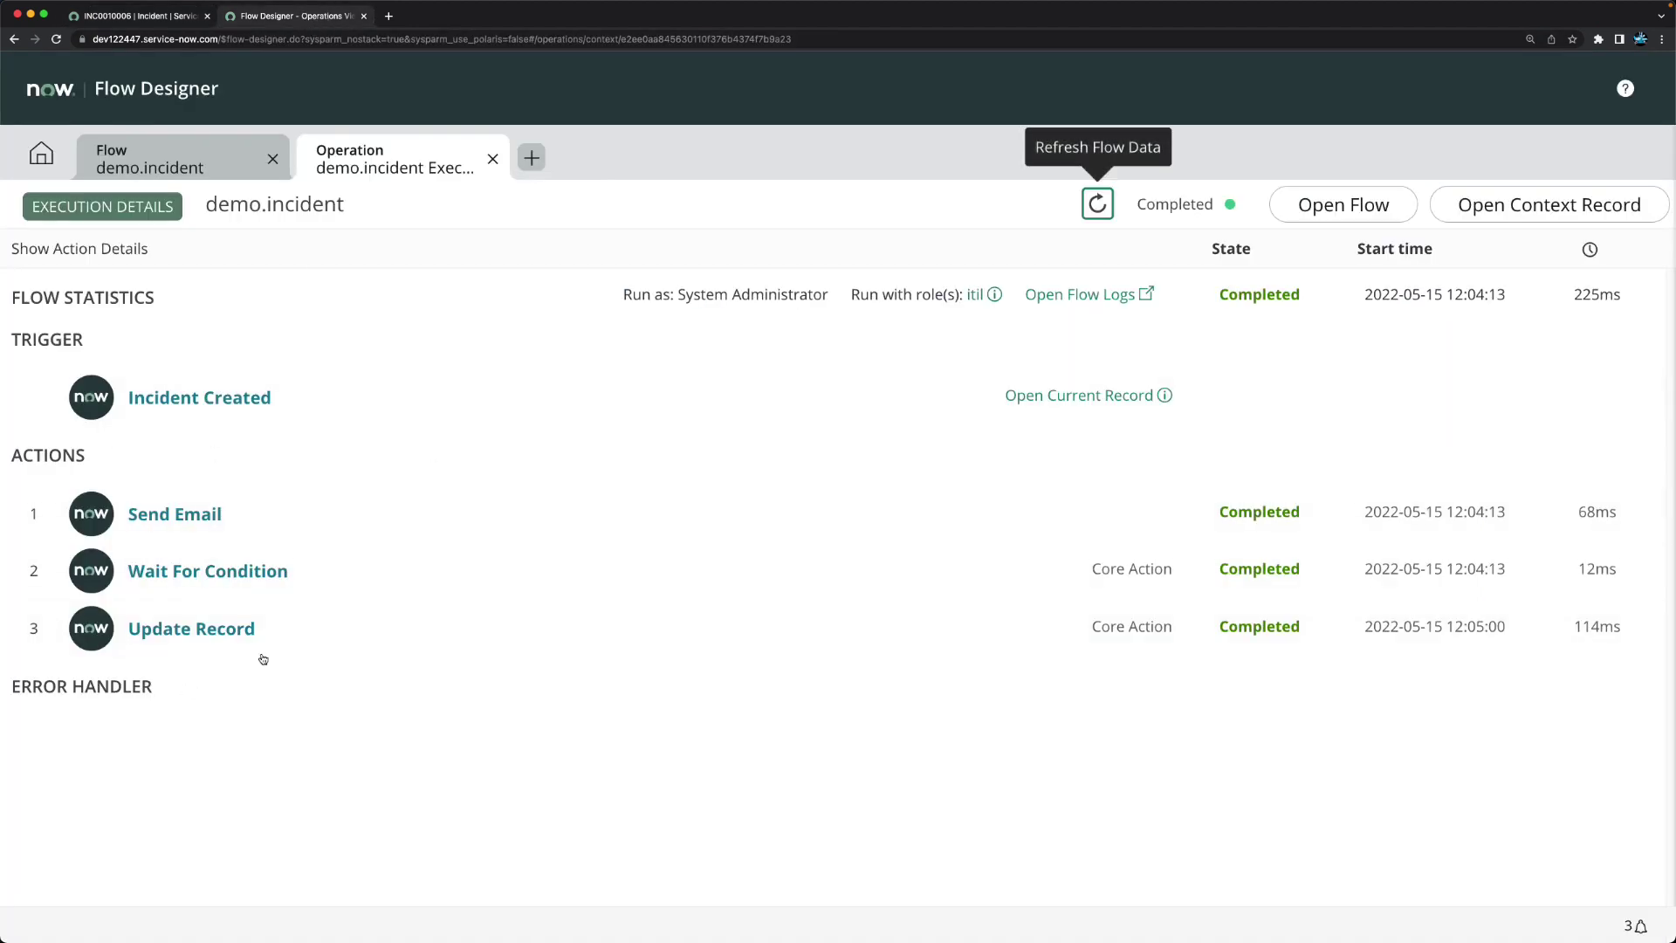
left_click(187, 628)
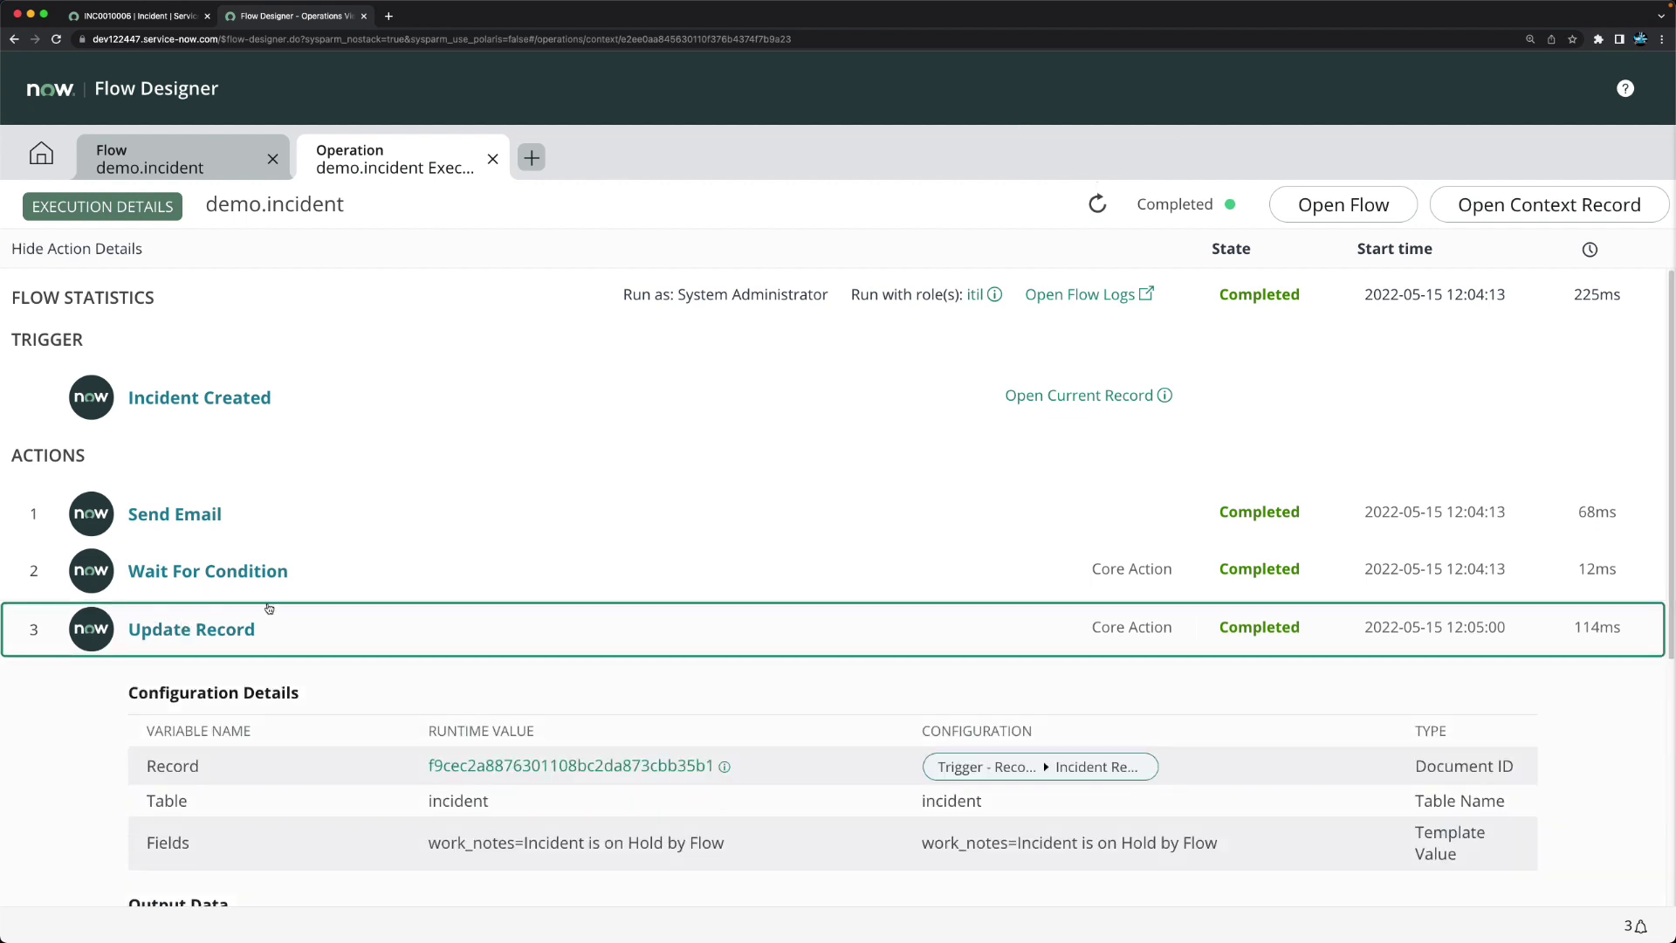
scroll(313, 604, "down", 2)
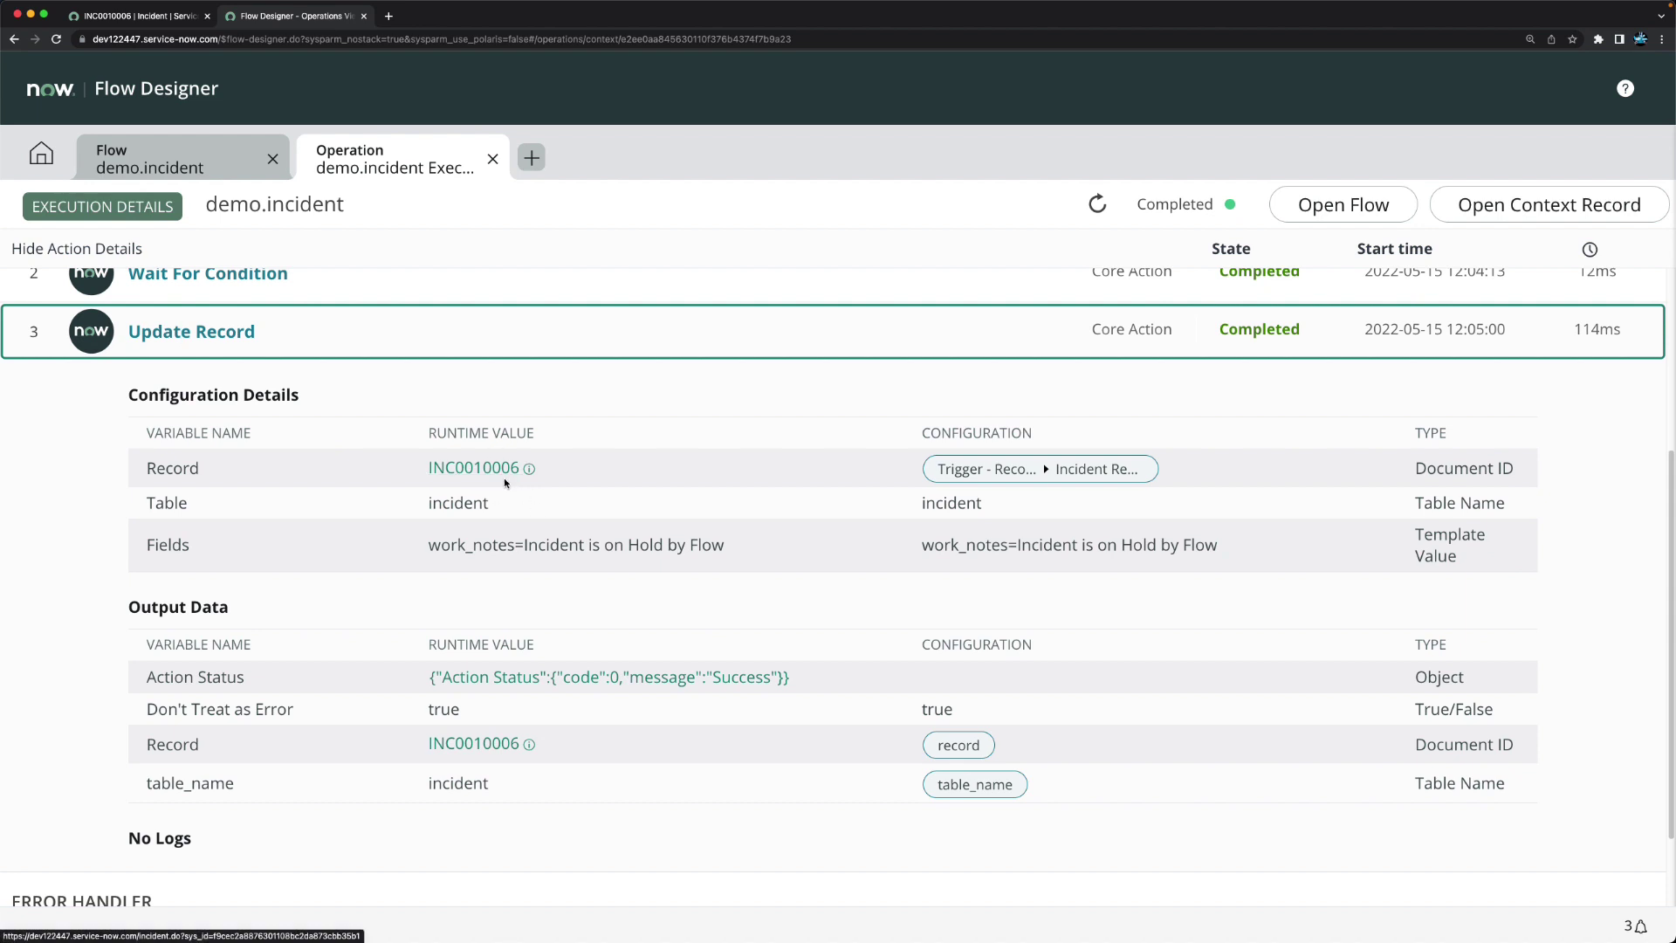
left_click(428, 548)
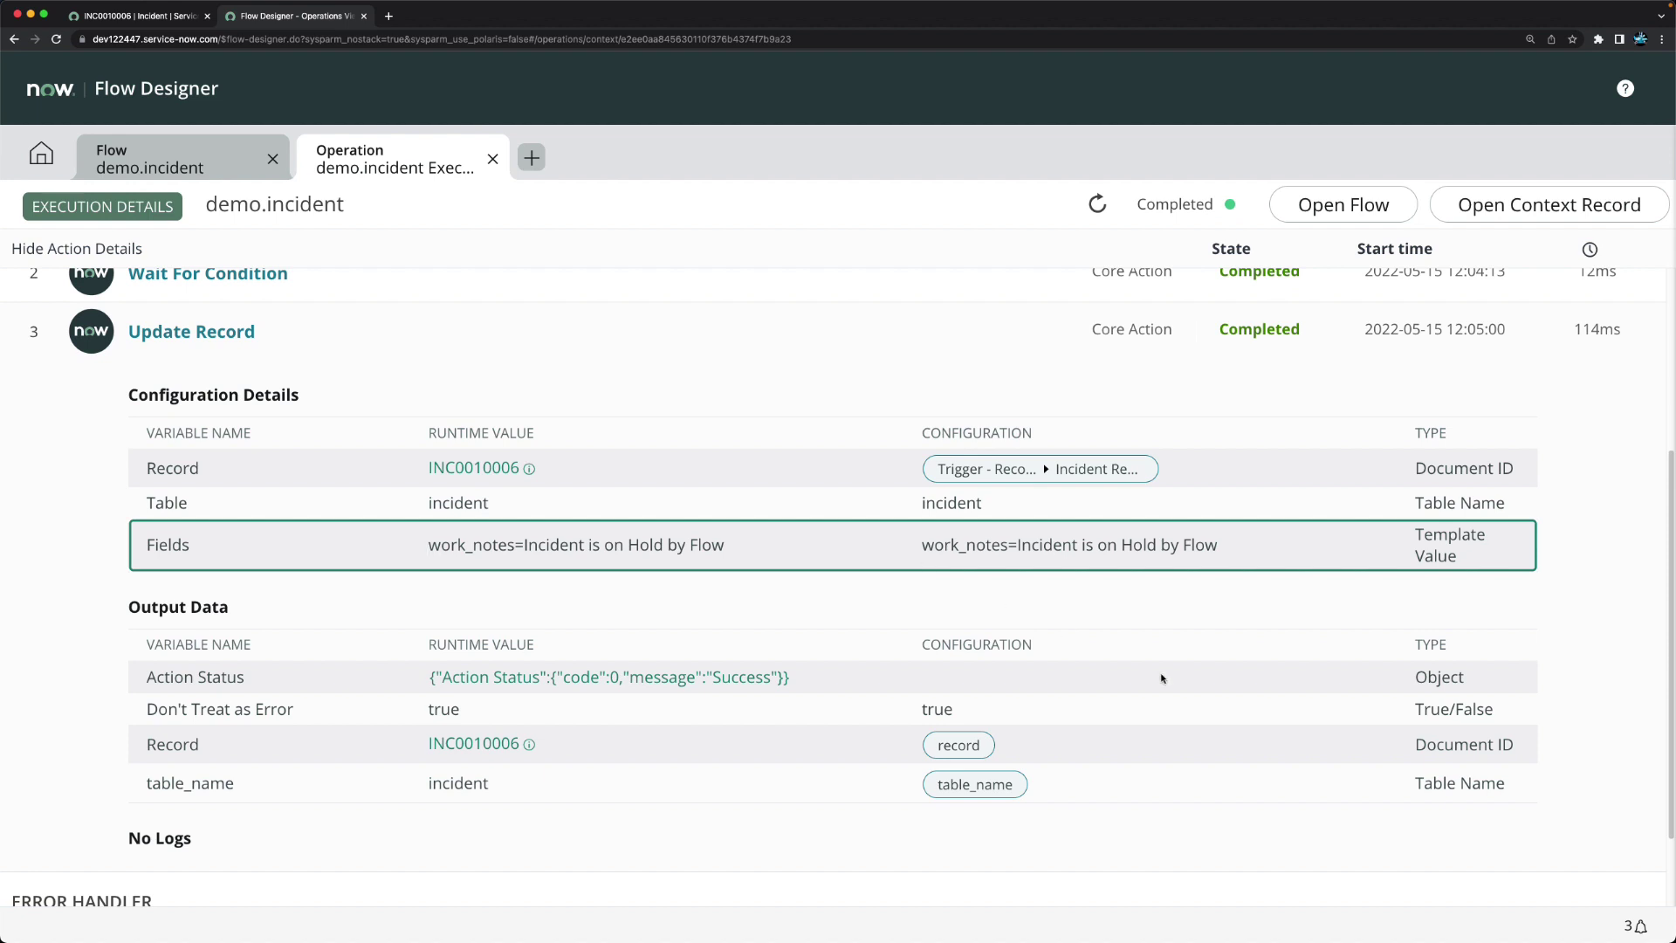
scroll(1293, 518, "up", 3)
scroll(1074, 441, "down", 3)
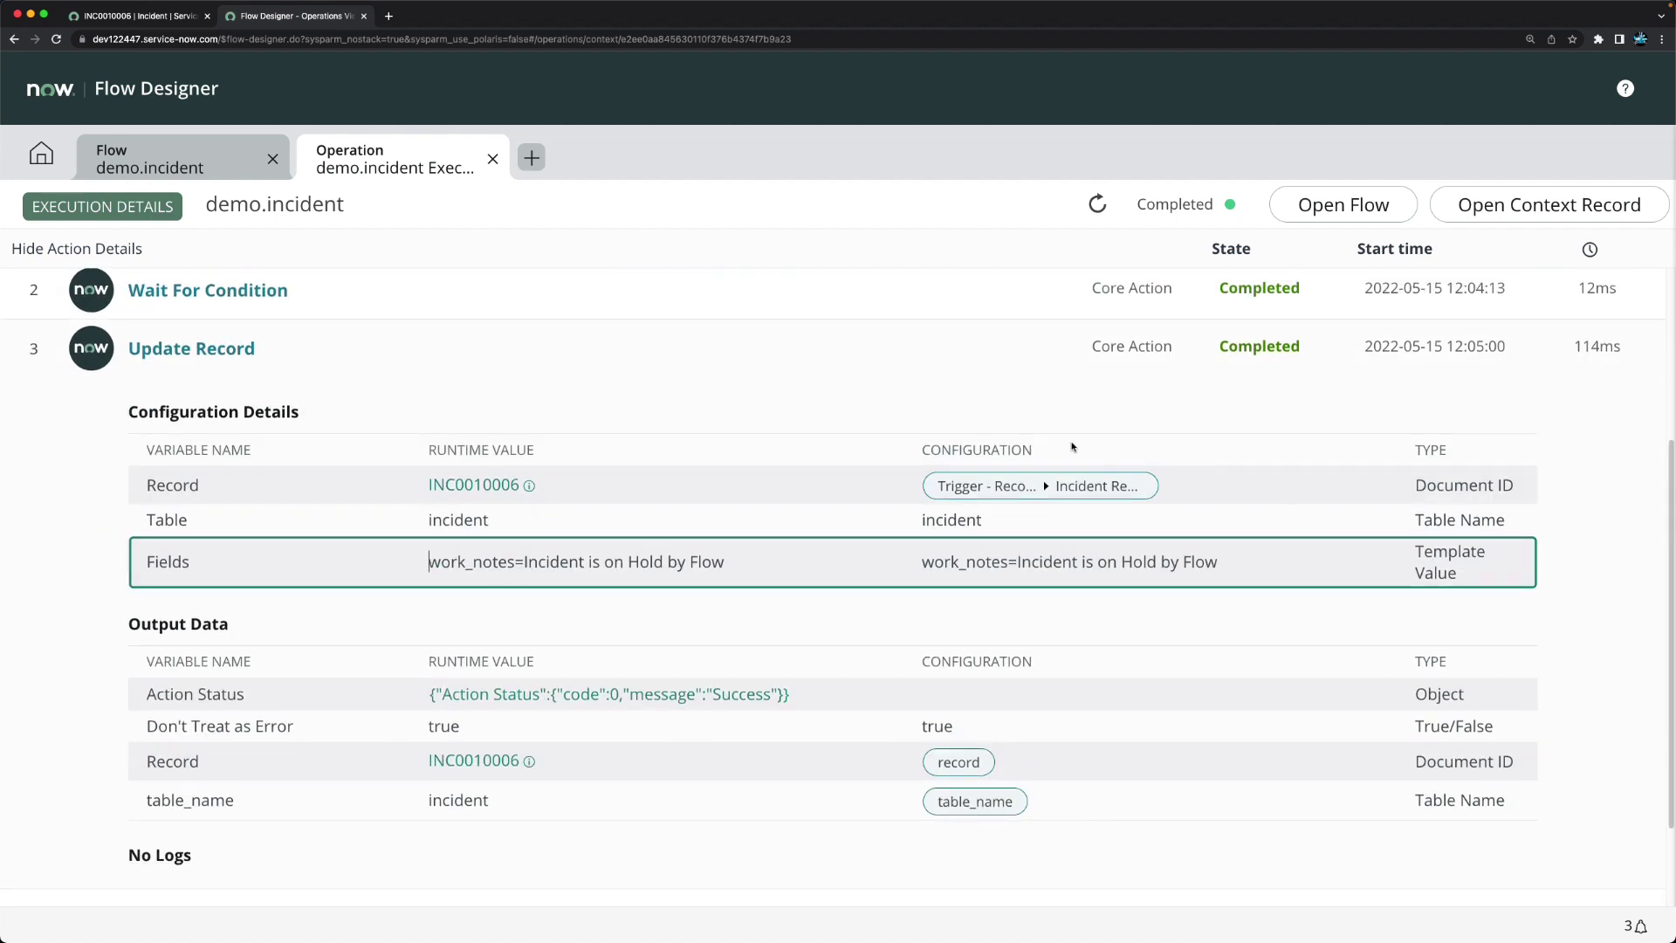
left_click(1238, 349)
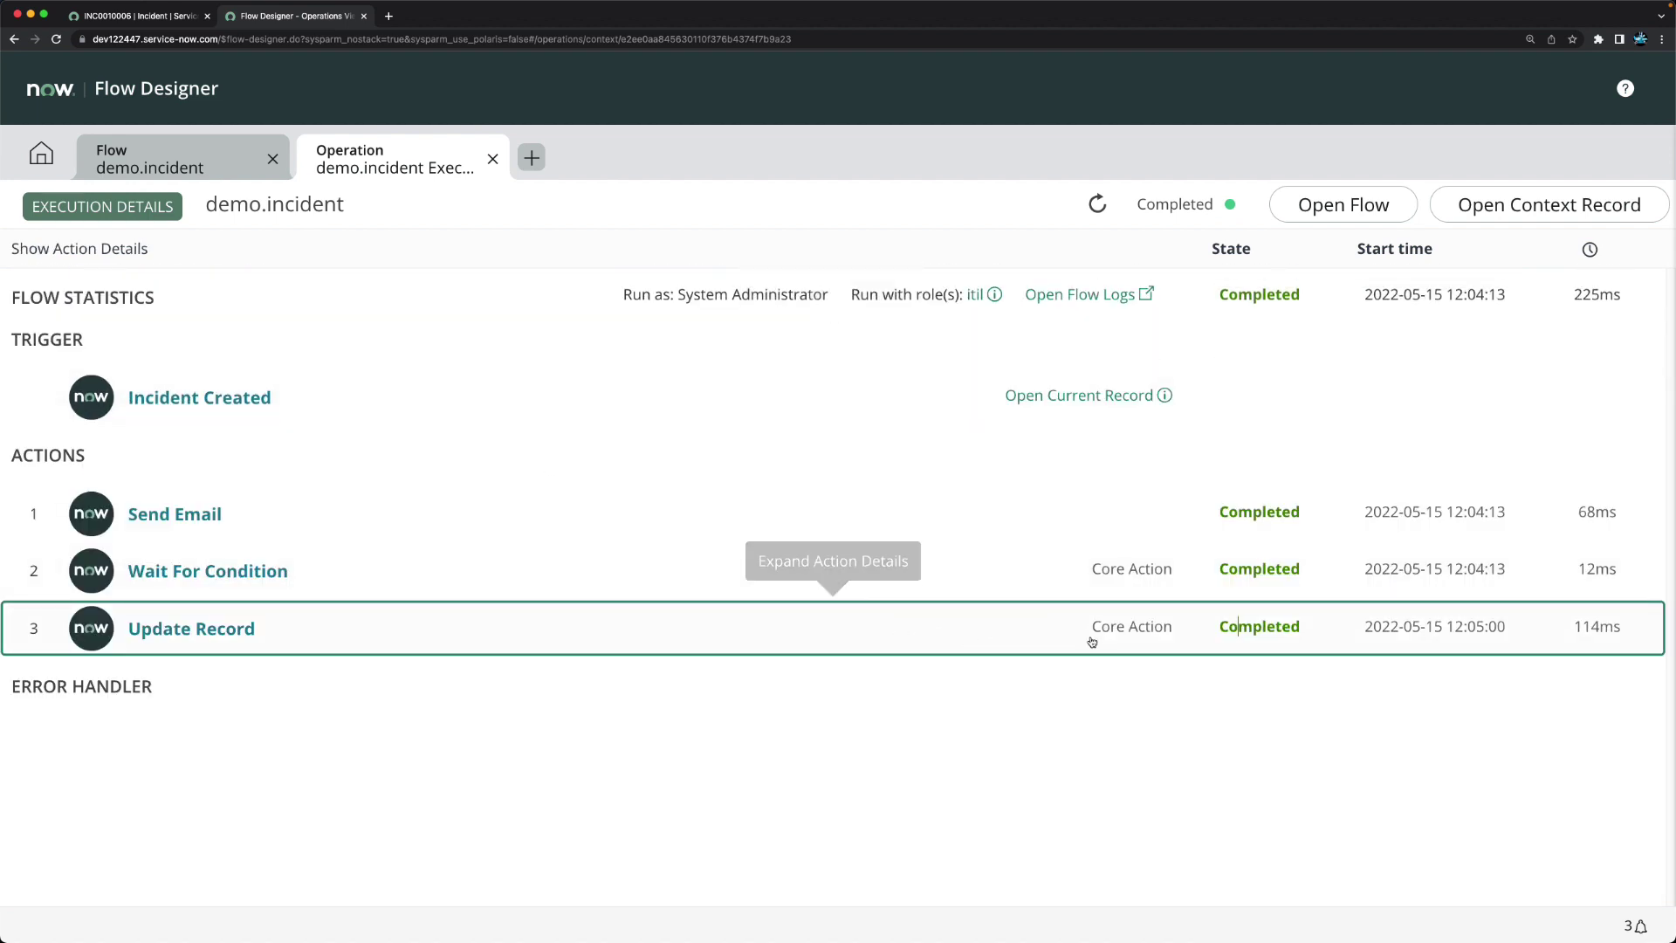